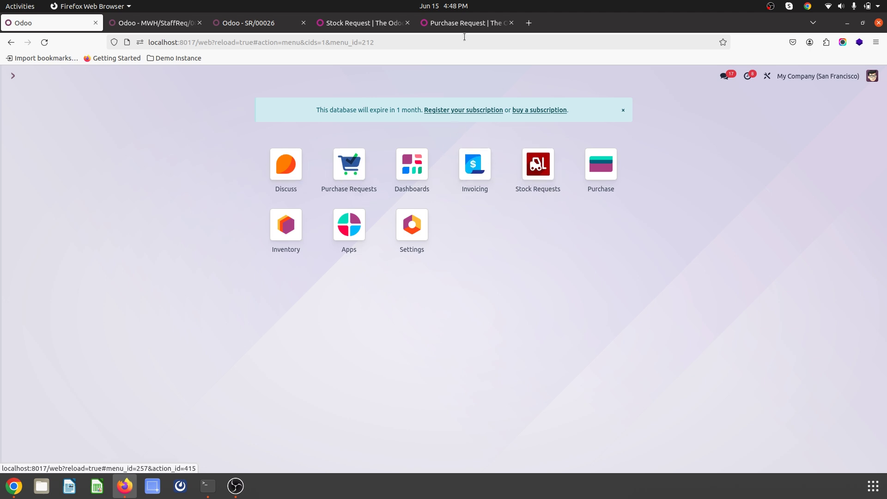
# Step: Read the OCA store pages for the Stock Request and Purchase Request modules, including the Stock Request configuration and user group notes
pyautogui.click(453, 26)
pyautogui.click(380, 26)
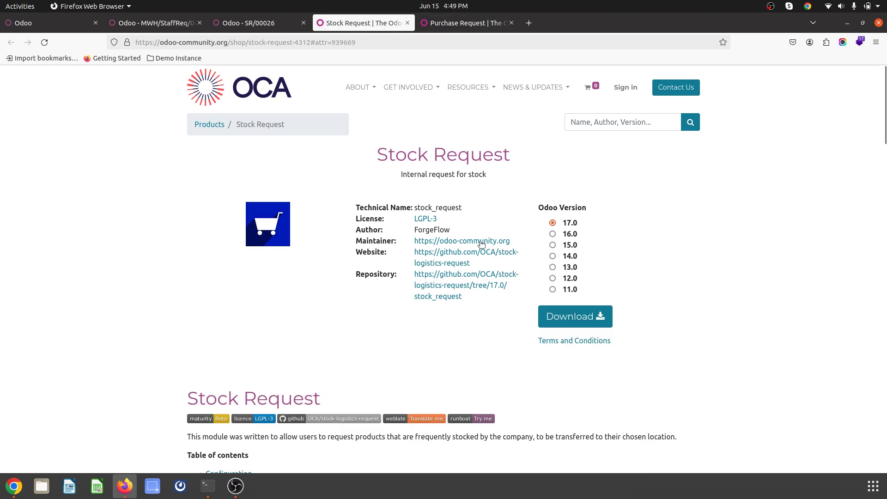
pyautogui.scroll(-3, 479, 244)
pyautogui.scroll(2, 465, 220)
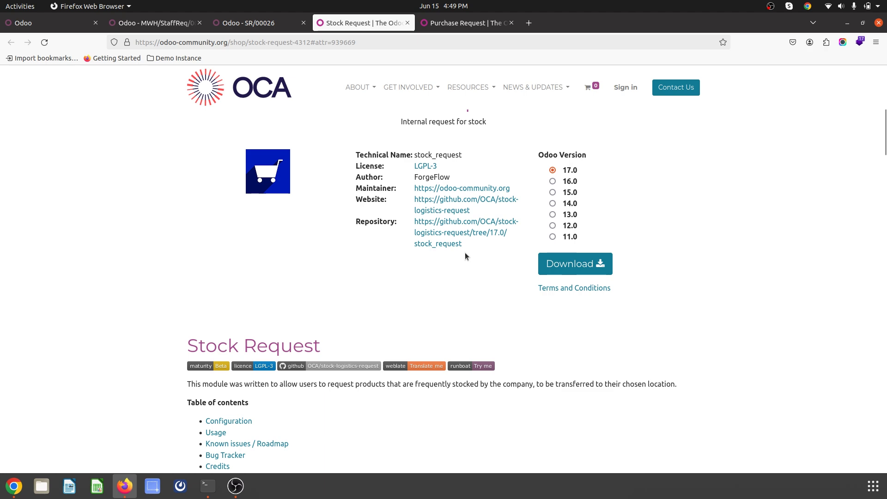
pyautogui.scroll(-1, 466, 250)
pyautogui.scroll(-2, 467, 273)
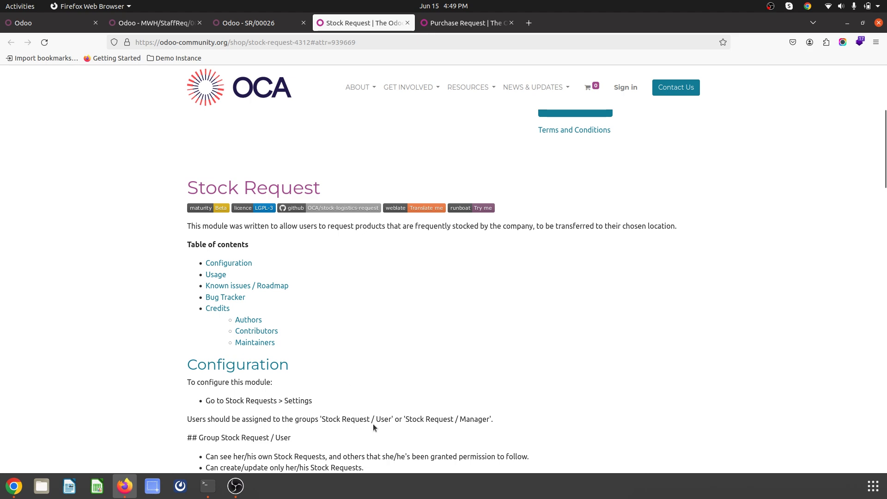
pyautogui.scroll(-3, 377, 422)
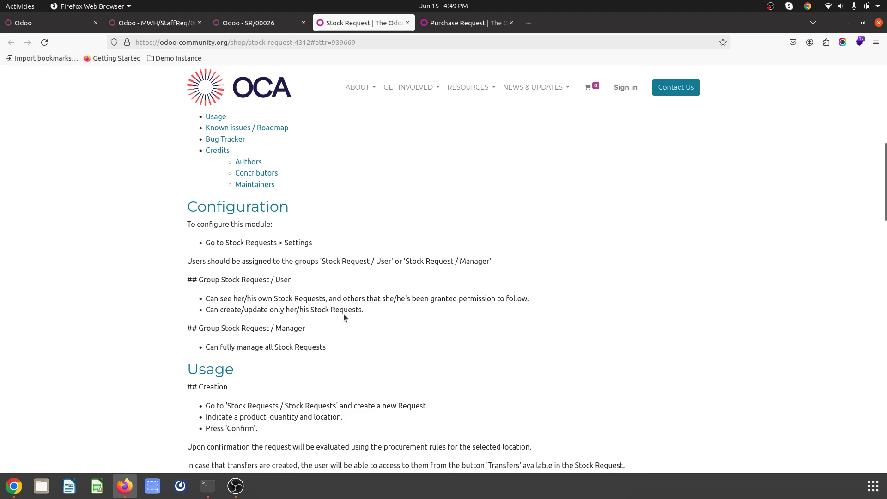
pyautogui.click(452, 24)
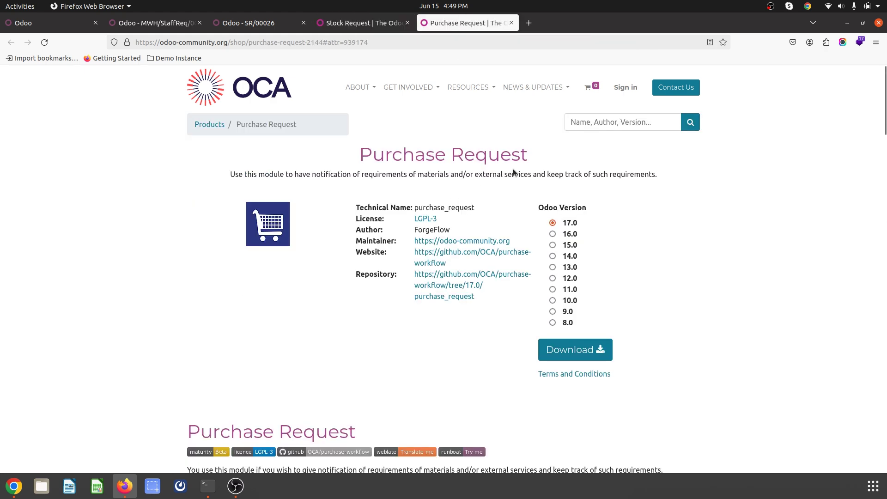
pyautogui.scroll(-3, 510, 311)
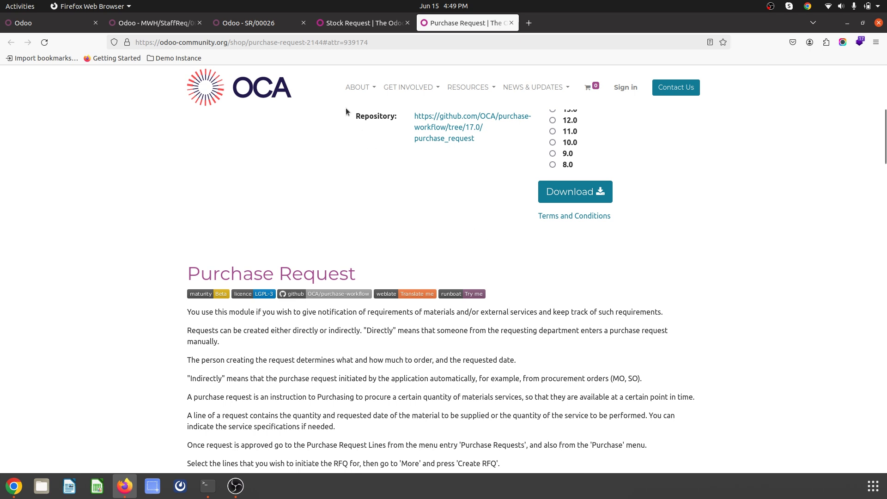
# Step: Glance at stock request SR/00026 and transfer MWH/StaffReq/00007, and bring up the Users list
pyautogui.click(251, 23)
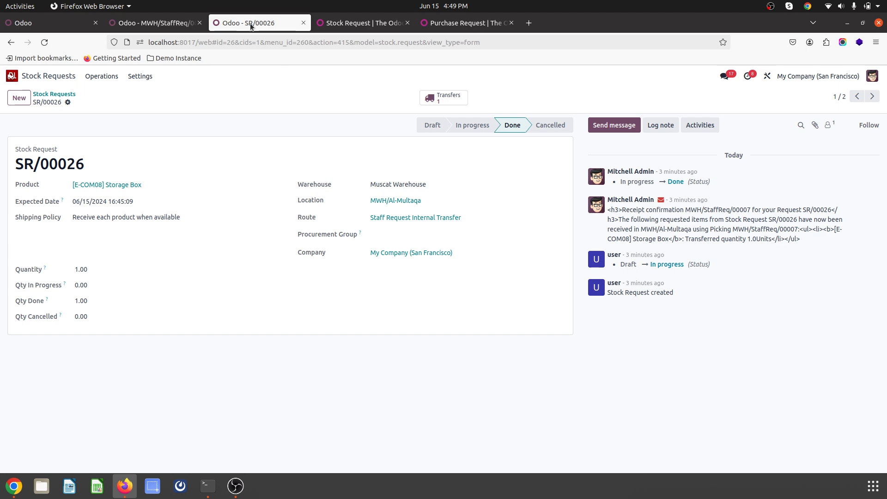
pyautogui.click(154, 22)
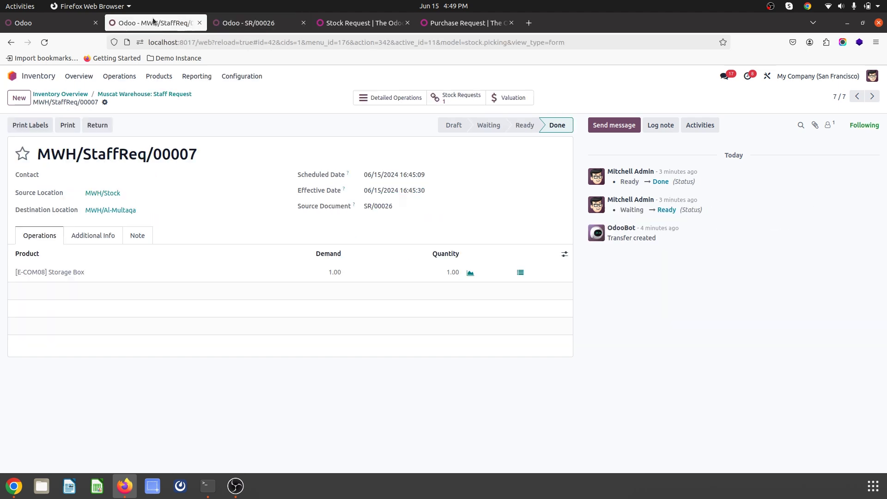
pyautogui.click(13, 76)
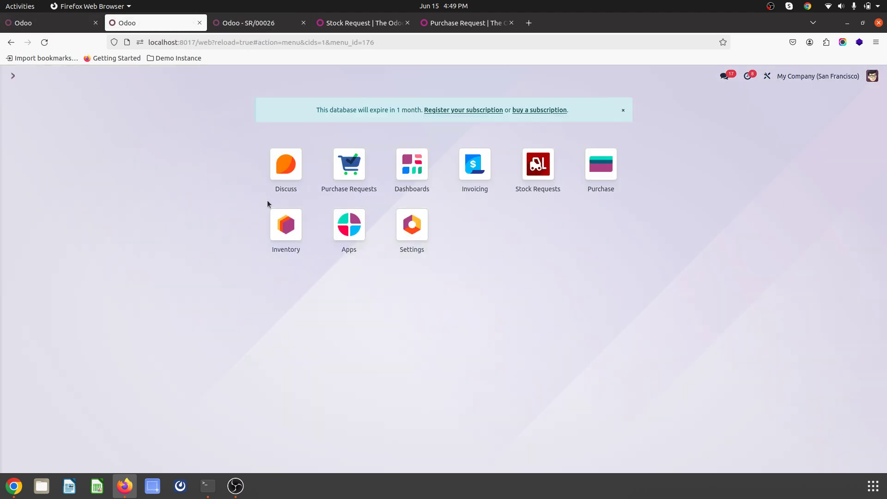
pyautogui.write('users')
pyautogui.press('Return')
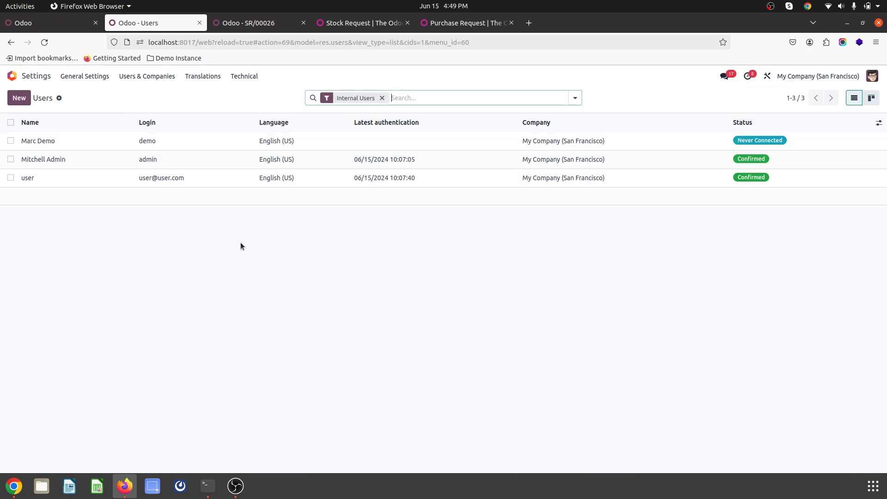
# Step: Check the administrator account's access rights, including its Purchase Request and Stock Request roles
pyautogui.click(214, 161)
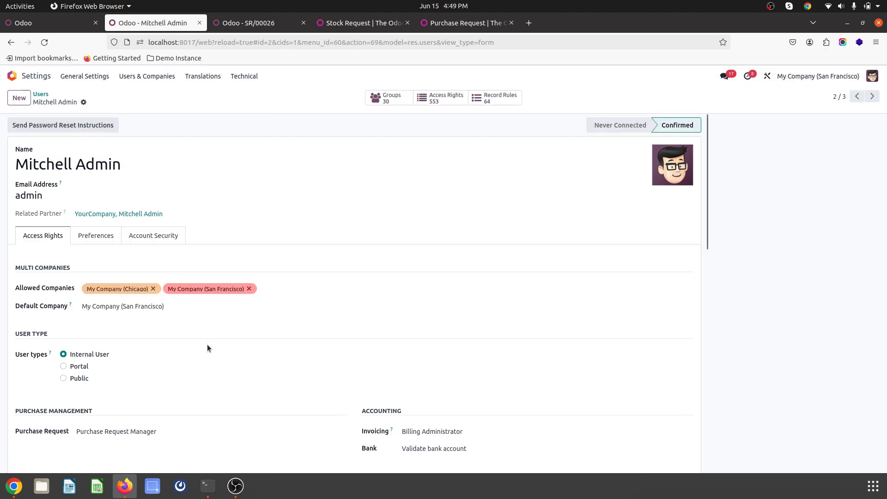
pyautogui.scroll(-4, 207, 348)
pyautogui.click(141, 242)
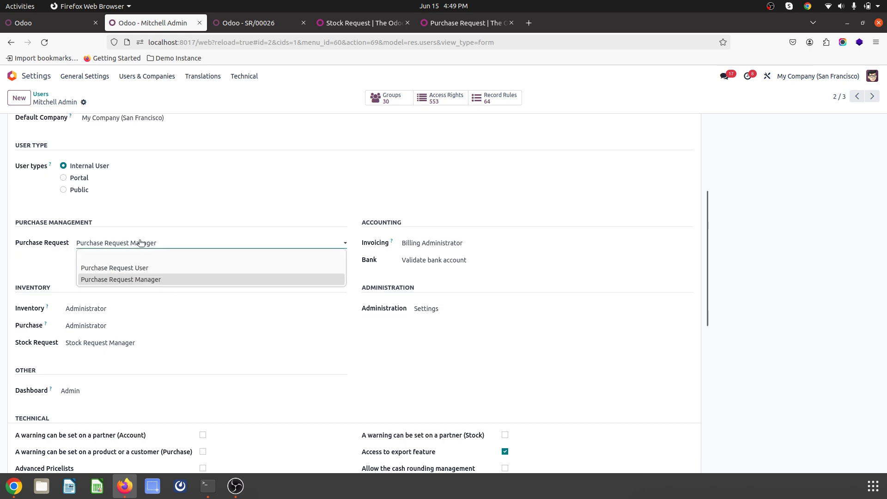
pyautogui.click(141, 243)
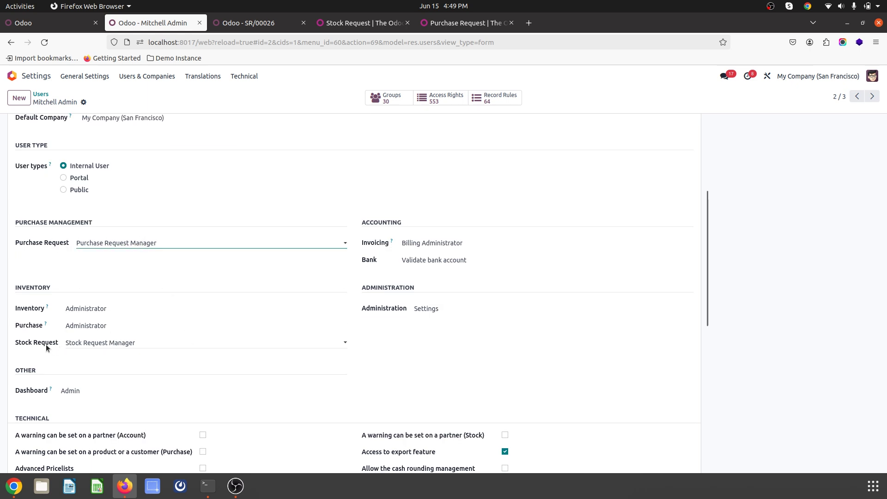
pyautogui.click(104, 349)
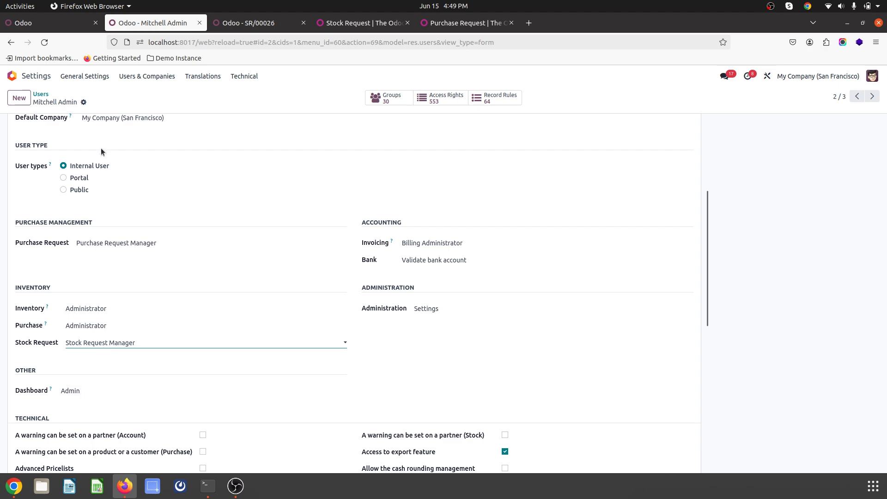
pyautogui.scroll(-7, 195, 404)
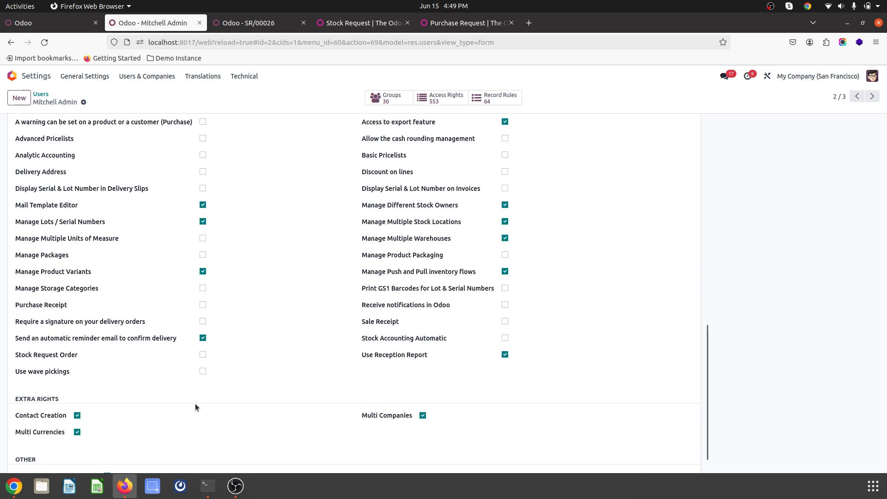
pyautogui.scroll(6, 100, 171)
# Step: Check the Purchase Request and Stock Request roles on the account named user, and return to the app home screen
pyautogui.click(40, 94)
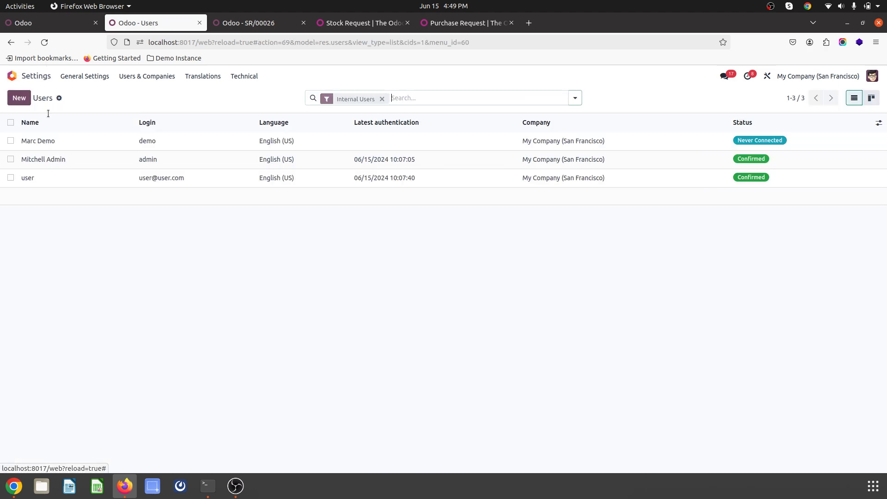
pyautogui.click(56, 177)
pyautogui.scroll(-2, 177, 319)
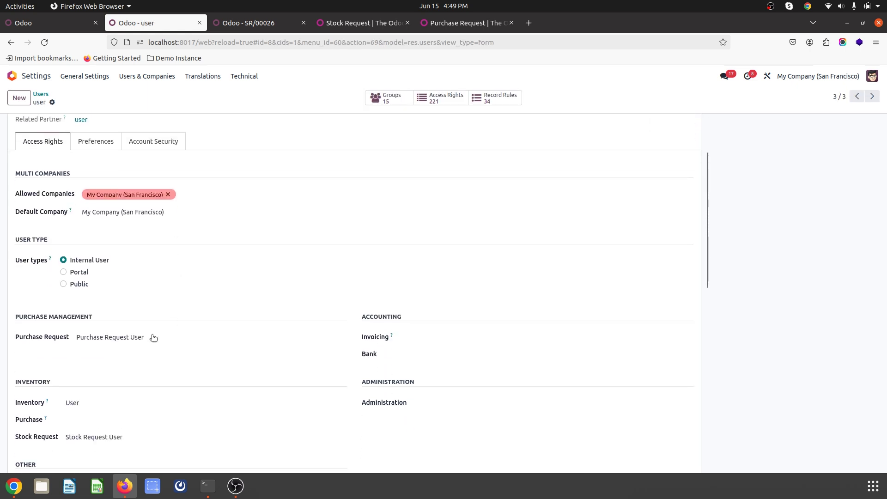
pyautogui.scroll(-3, 92, 351)
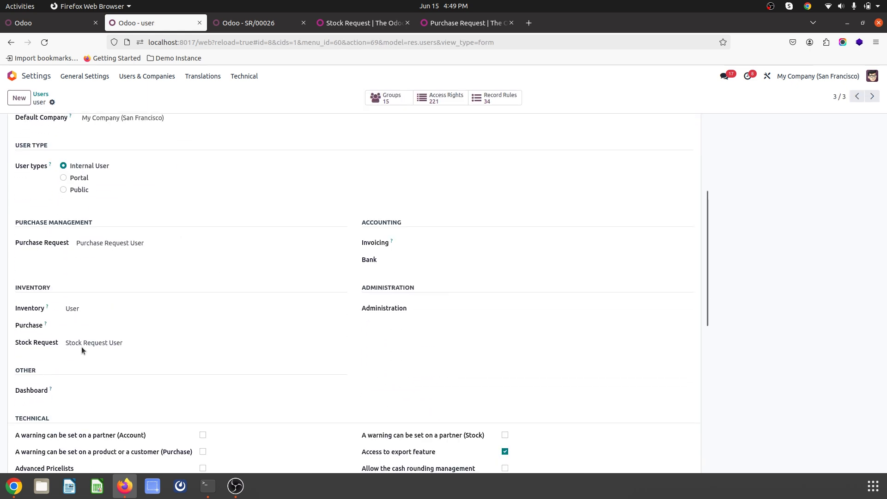
pyautogui.scroll(5, 99, 337)
pyautogui.click(34, 75)
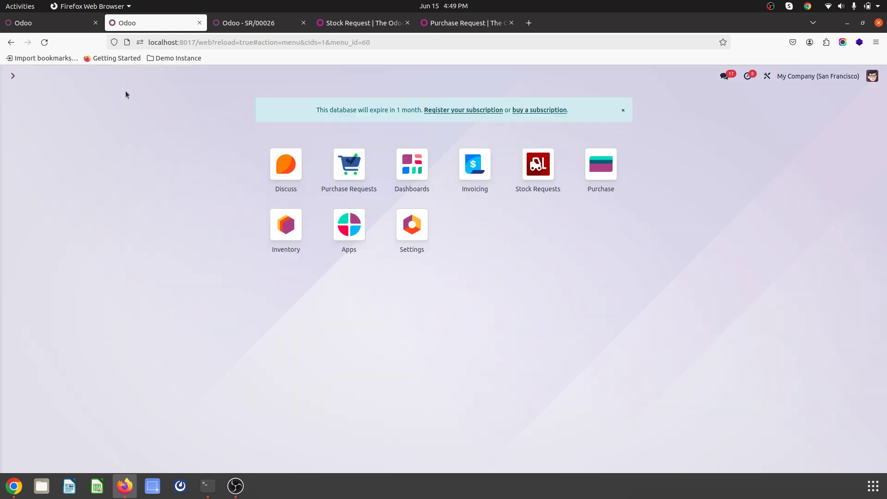
# Step: Switch to the Chrome session of the regular user and show the Purchase Requests list with all filters and grouping cleared
pyautogui.click(13, 486)
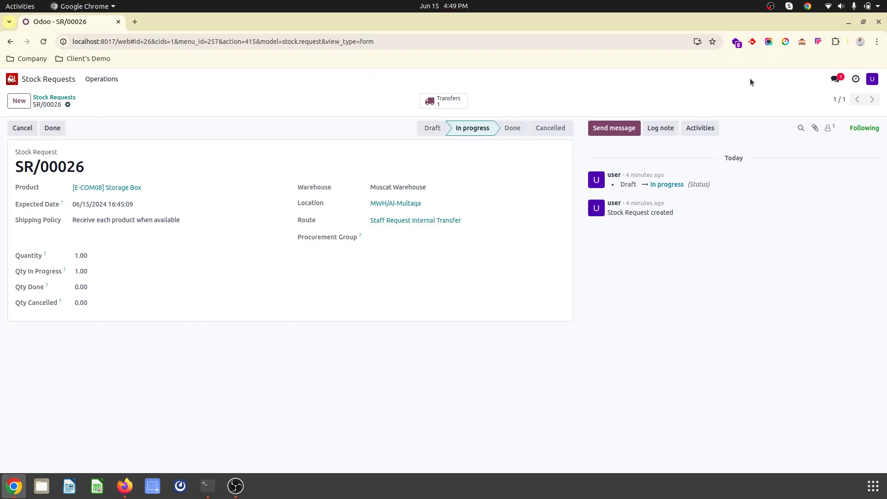
pyautogui.click(873, 79)
pyautogui.click(232, 161)
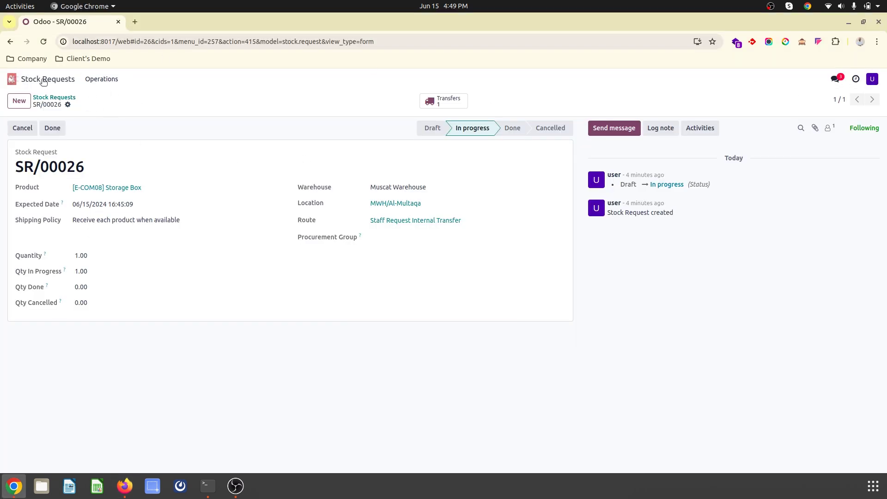
pyautogui.click(12, 79)
pyautogui.click(349, 168)
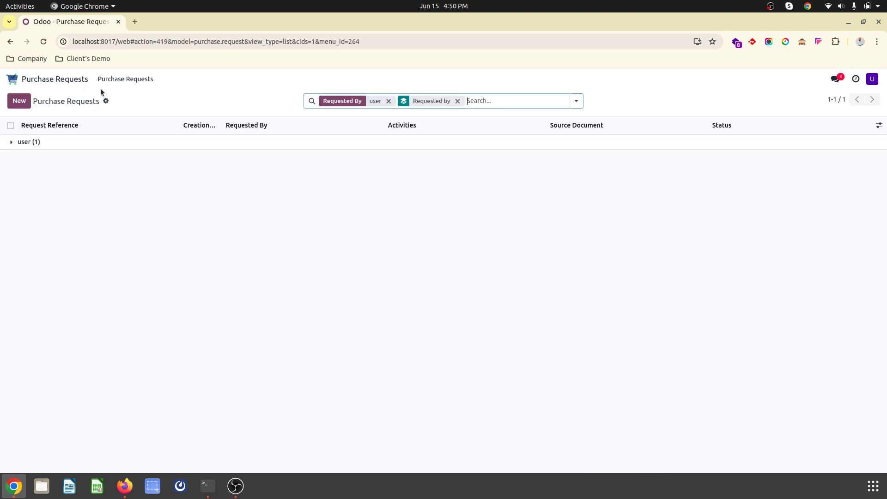
pyautogui.press('BackSpace')
pyautogui.press('BackSpace')
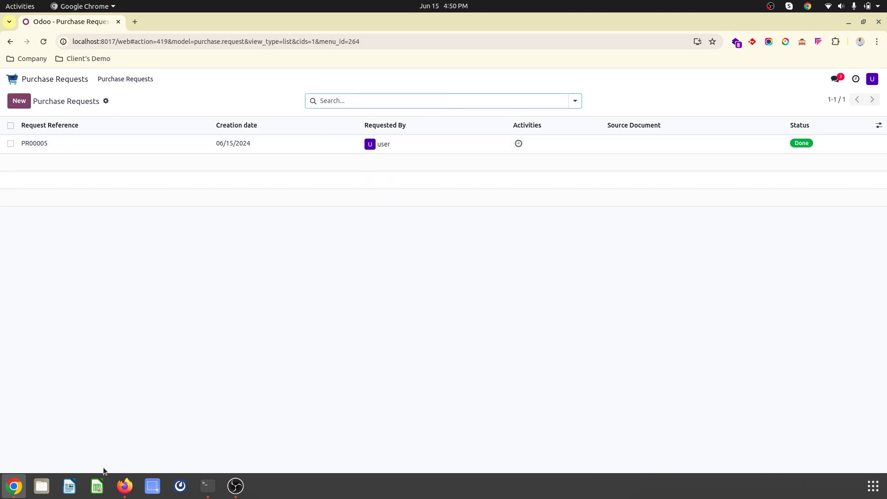
# Step: Switch to the administrator's Firefox session and show the Purchase Requests list without any filter
pyautogui.click(125, 488)
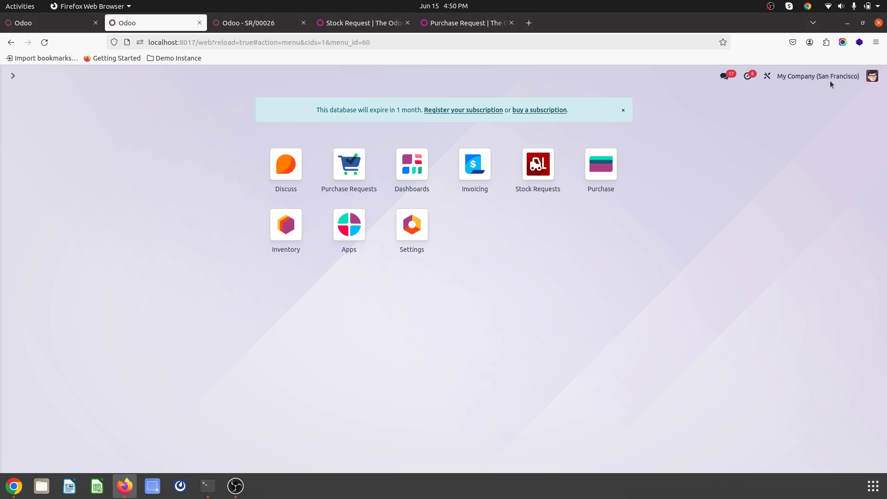
pyautogui.click(873, 78)
pyautogui.click(794, 74)
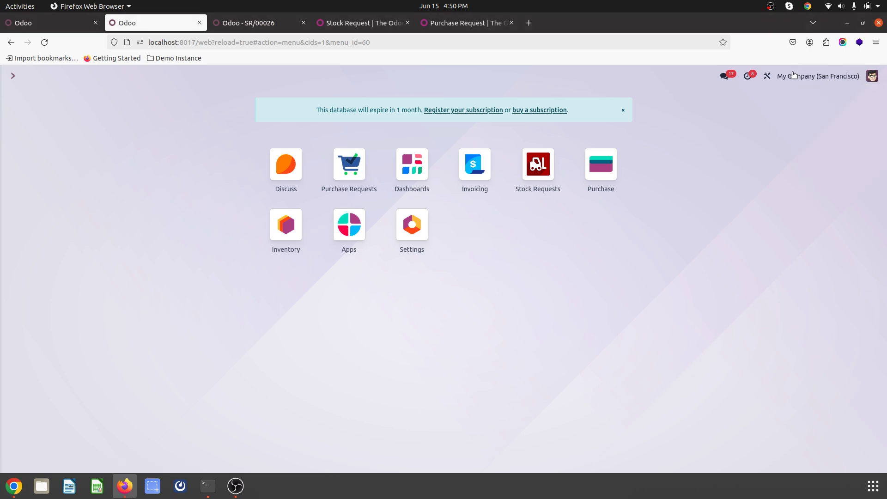
pyautogui.click(361, 177)
pyautogui.press('BackSpace')
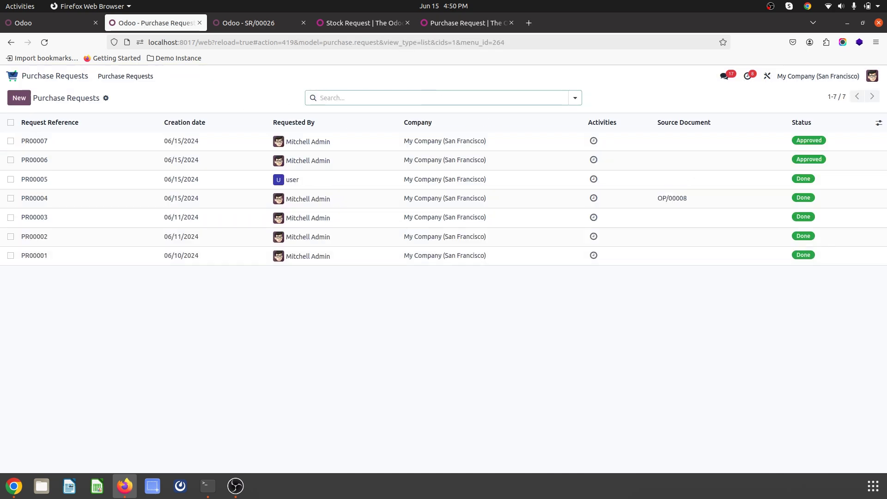
# Step: Switch back to the regular user's Chrome session and show the Stock Requests list
pyautogui.click(14, 486)
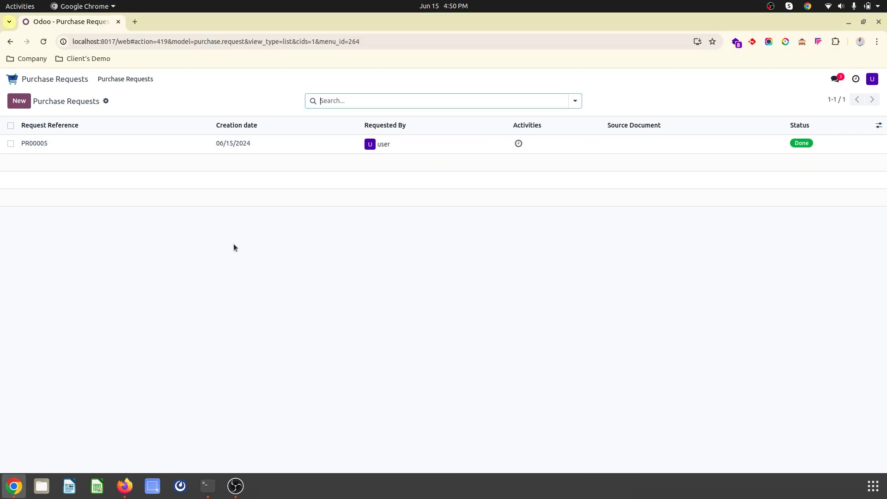
pyautogui.click(12, 76)
pyautogui.click(471, 167)
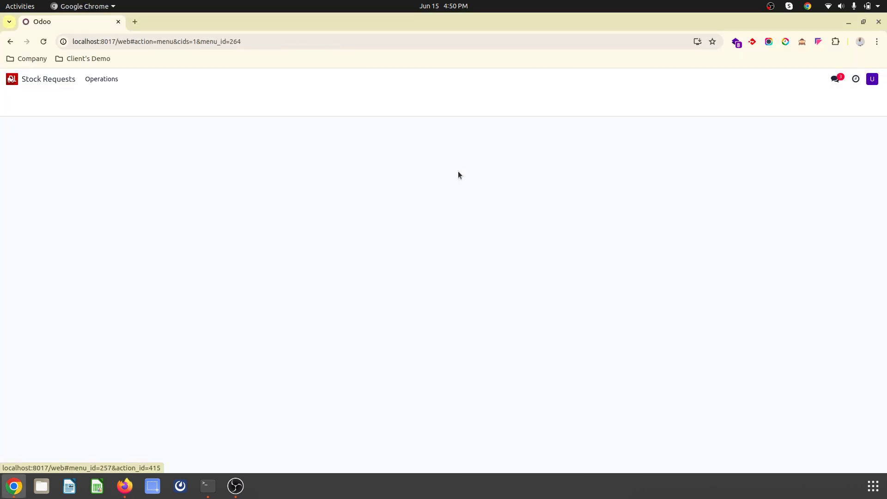
pyautogui.click(102, 79)
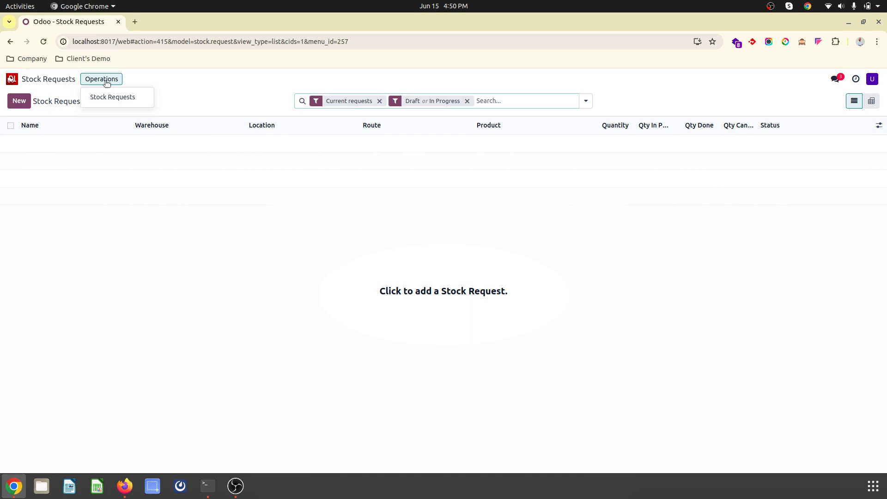
pyautogui.click(112, 96)
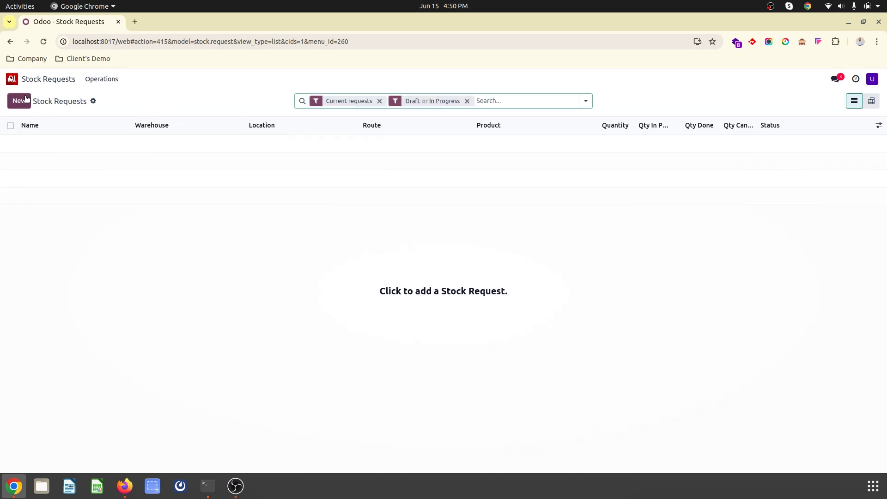
# Step: Return to the administrator's Firefox session and show the Staff Request transfers of Muscat Warehouse in Inventory
pyautogui.click(124, 489)
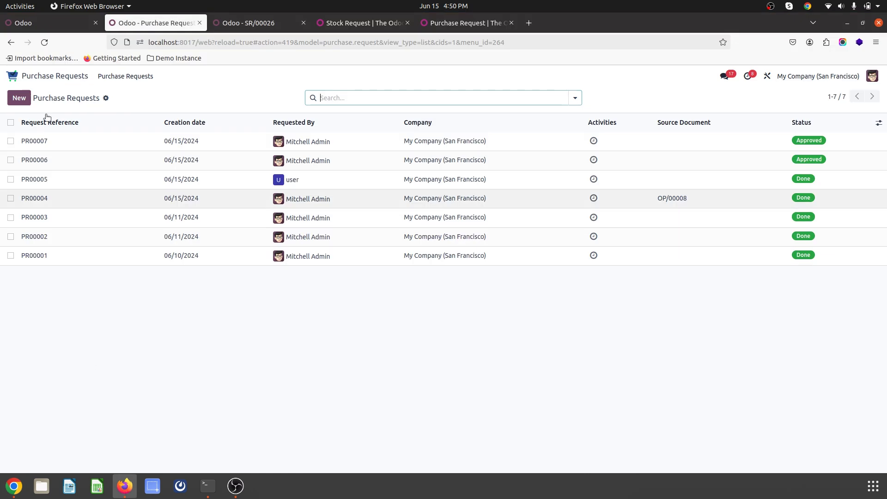
pyautogui.click(12, 76)
pyautogui.write('inve')
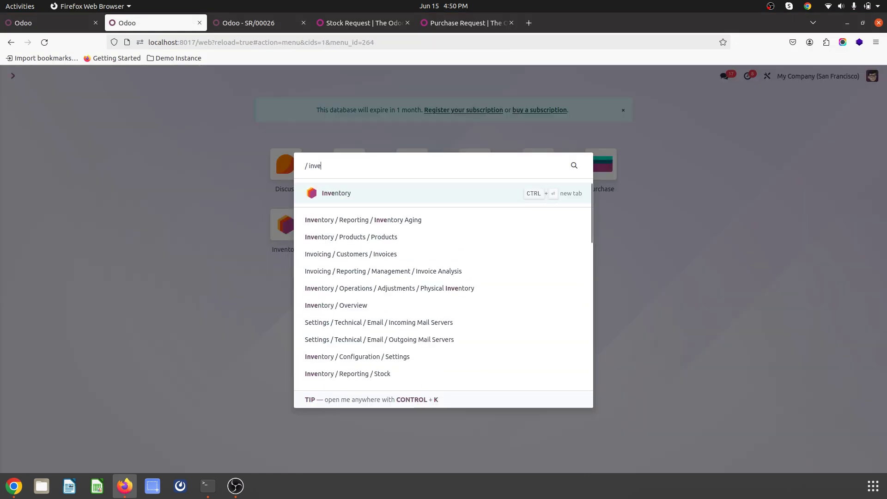
pyautogui.press('Return')
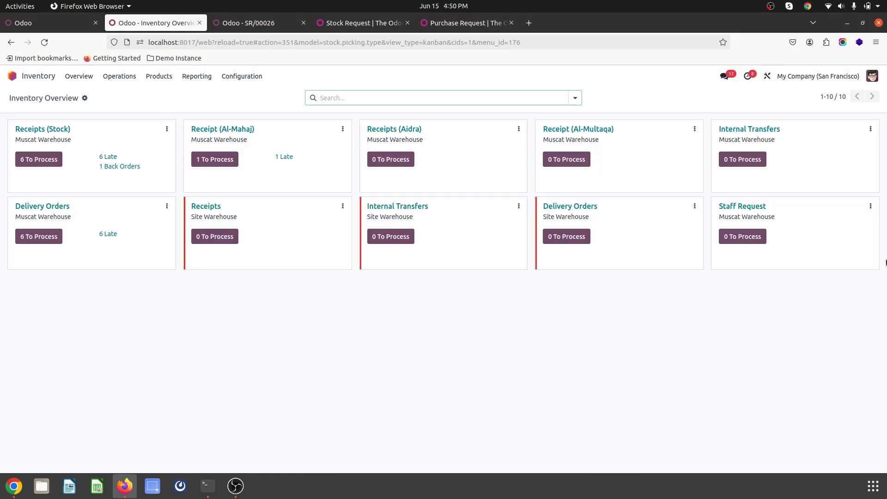
pyautogui.click(754, 207)
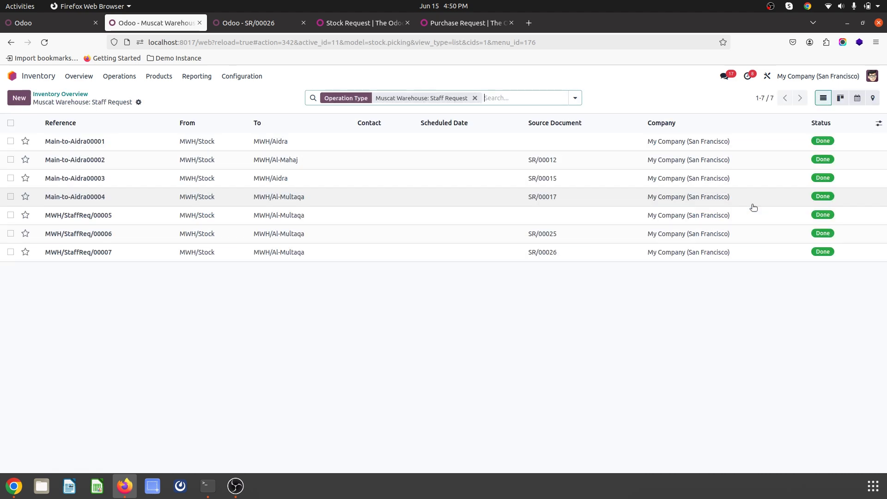
# Step: Review the Staff Request Internal Transfer route and the list of internal locations in the Inventory configuration
pyautogui.click(236, 76)
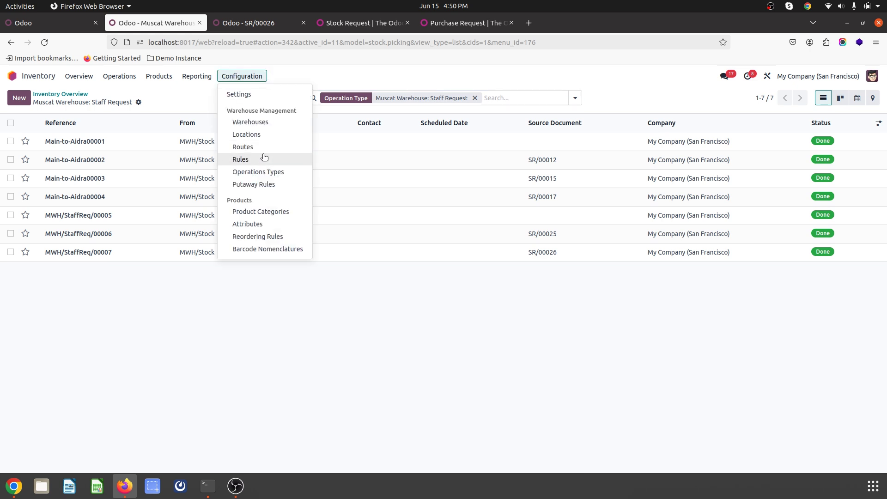
pyautogui.click(244, 147)
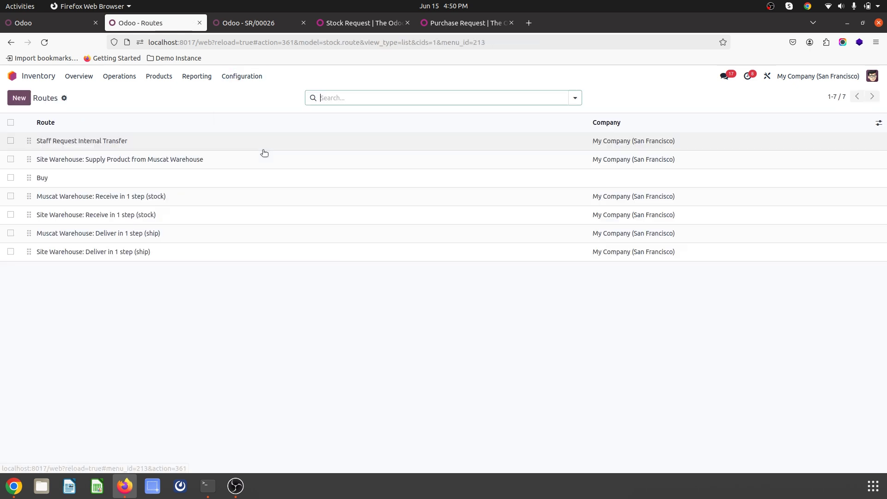
pyautogui.click(162, 144)
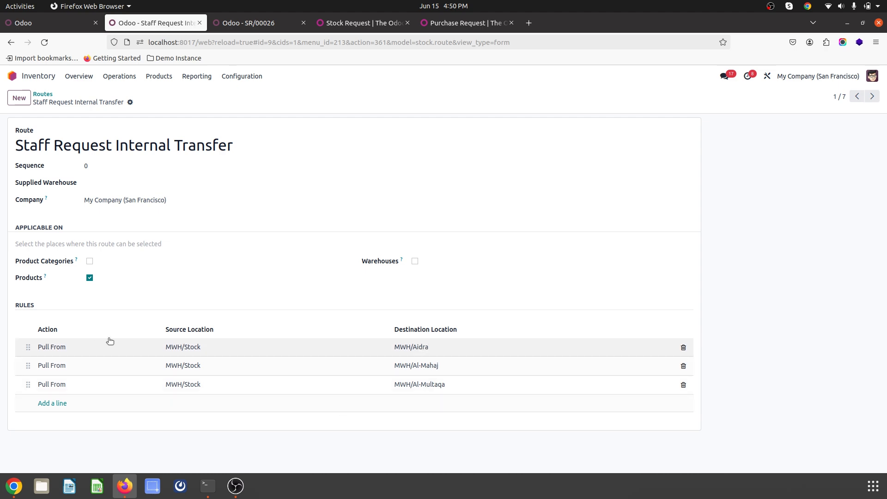
pyautogui.click(229, 83)
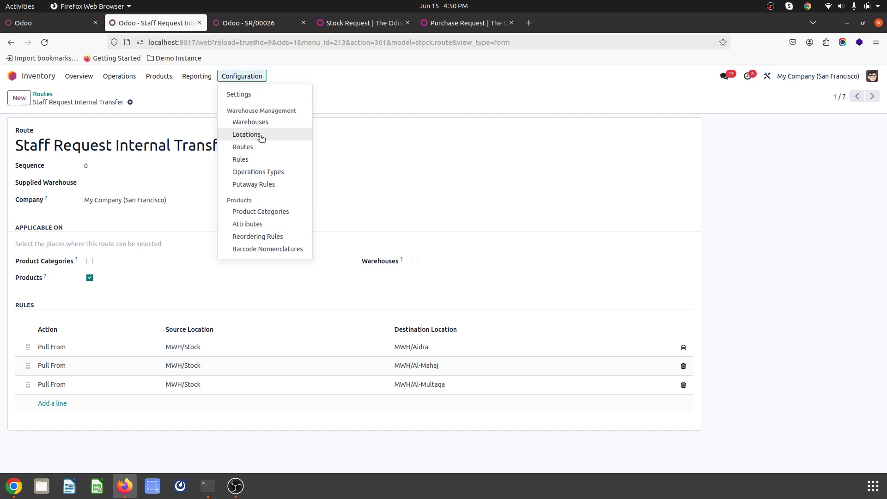
pyautogui.click(242, 134)
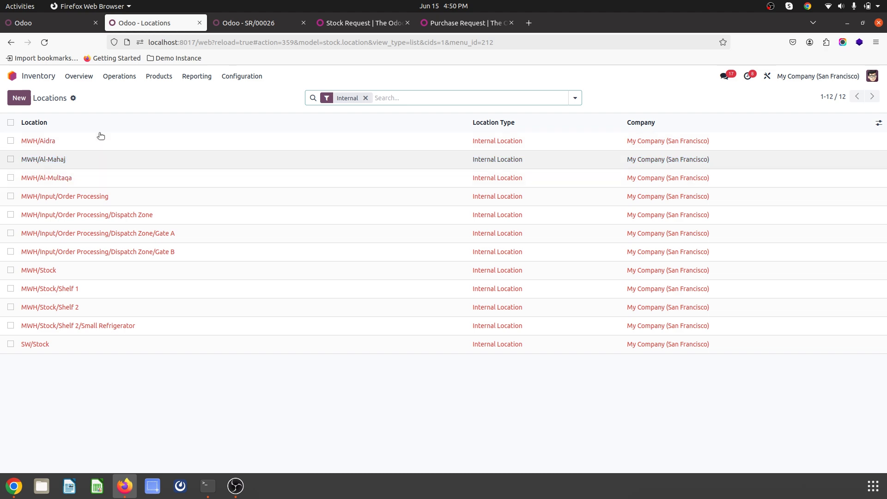
# Step: Inspect the MWH/Aidra pull rule of the Staff Request Internal Transfer route, discard the dialog and return to the Routes list
pyautogui.click(223, 82)
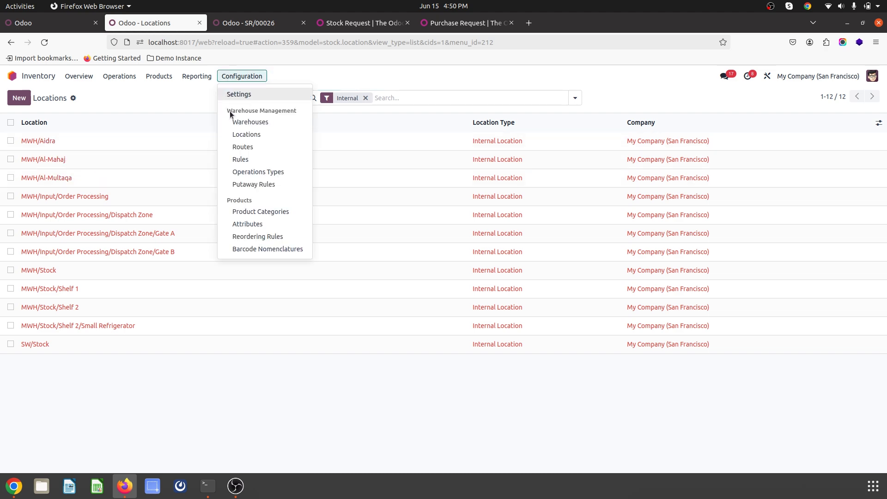
pyautogui.click(249, 146)
pyautogui.click(175, 141)
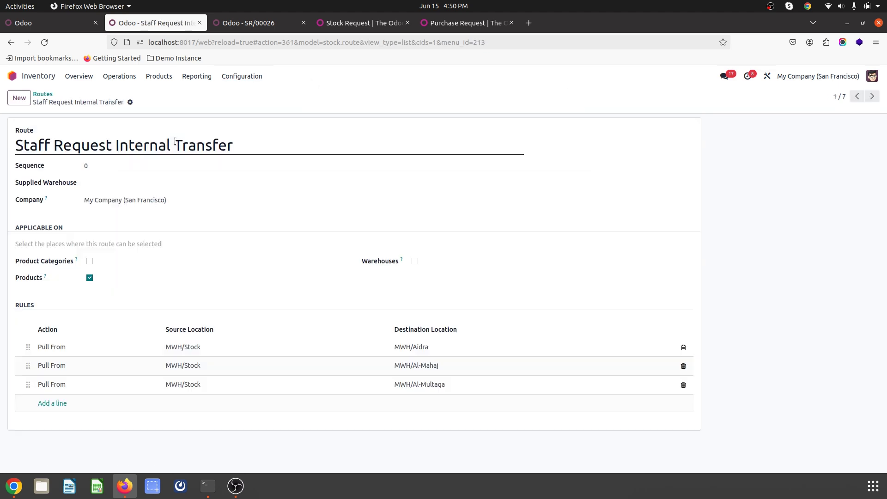
pyautogui.click(334, 352)
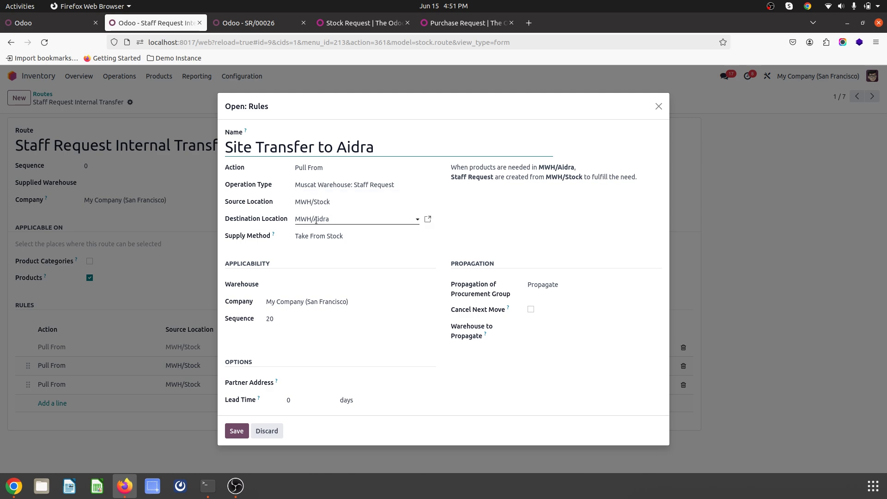
pyautogui.click(267, 431)
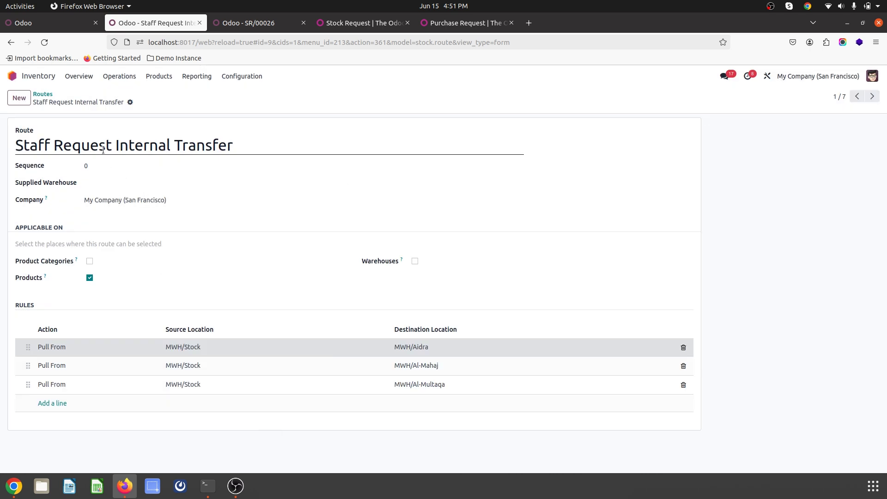
pyautogui.click(43, 94)
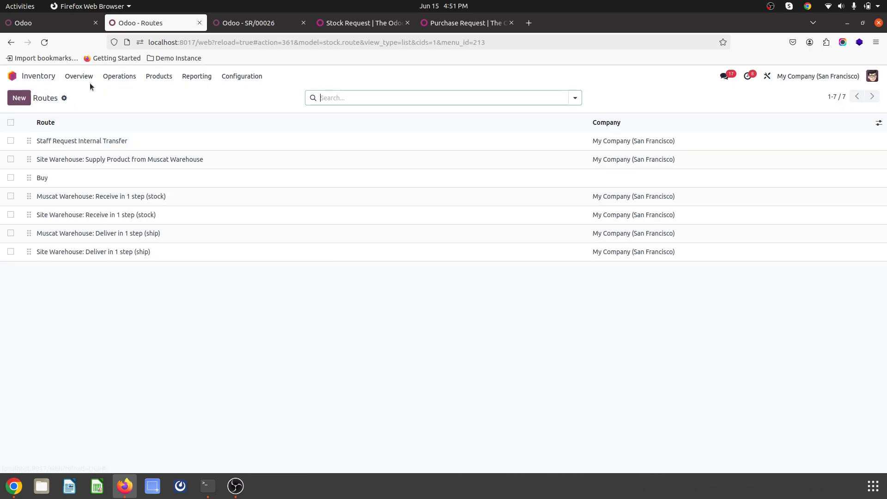
# Step: Show the inventory settings of product pro1 with its routes and Purchase Request option
pyautogui.click(157, 76)
pyautogui.click(160, 92)
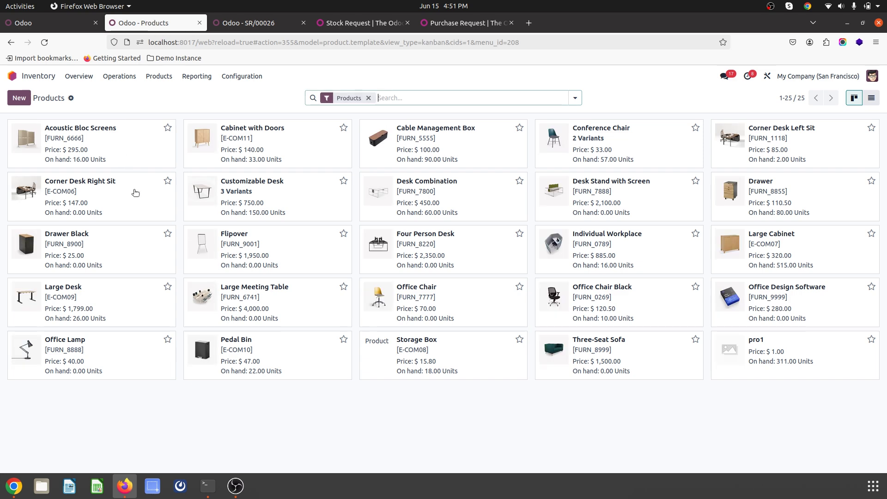
pyautogui.click(775, 358)
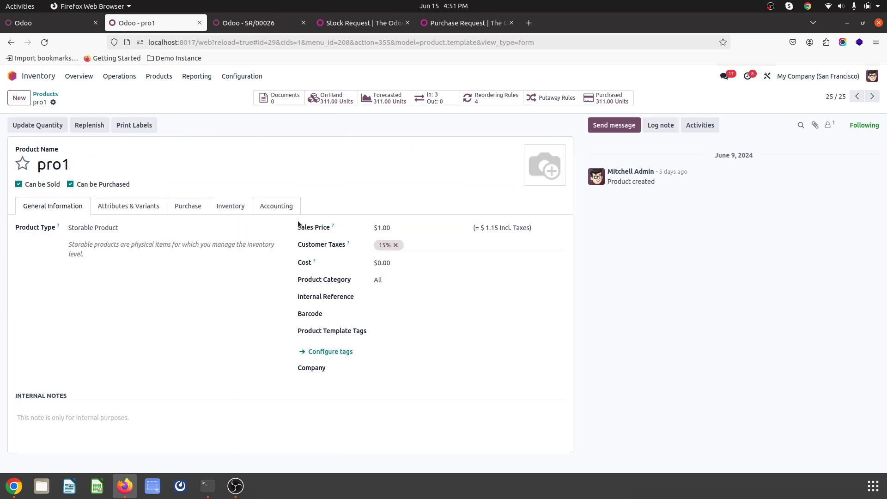
pyautogui.click(223, 206)
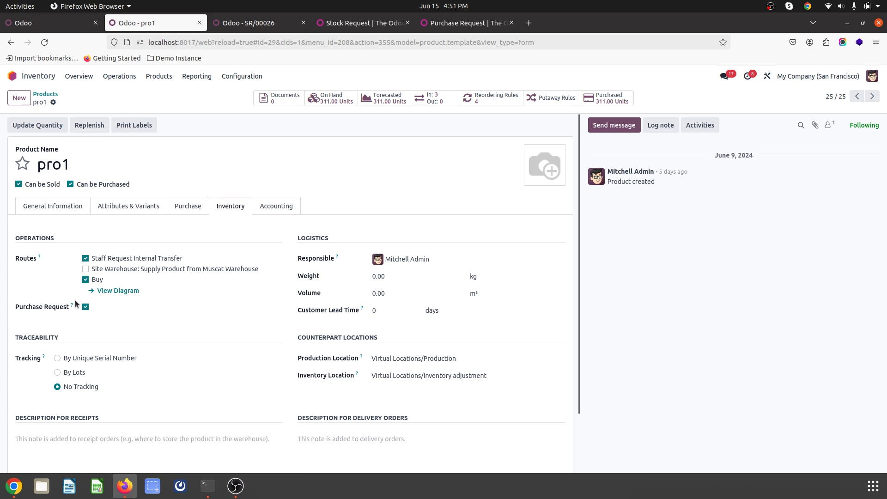
pyautogui.moveTo(72, 304)
# Step: Switch to the regular user's Chrome session and start a stock request for pro1 with expected date 06/19/2024
pyautogui.click(14, 485)
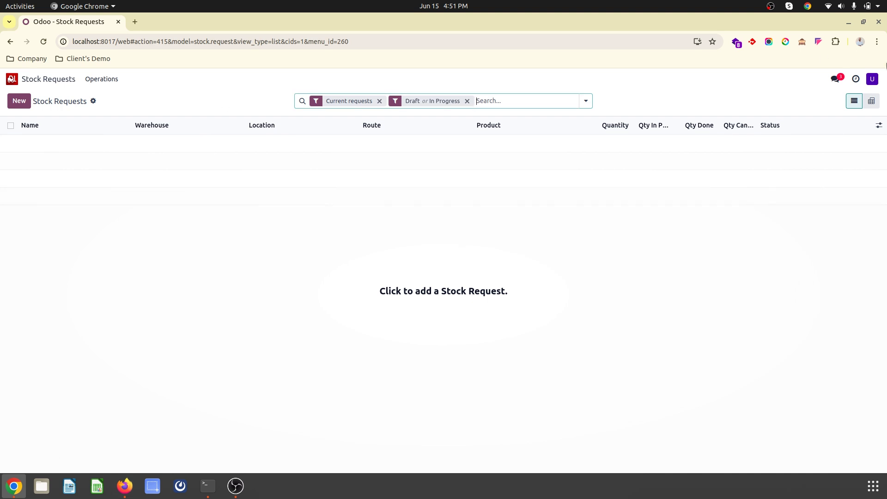
pyautogui.click(872, 79)
pyautogui.click(872, 79)
pyautogui.click(19, 101)
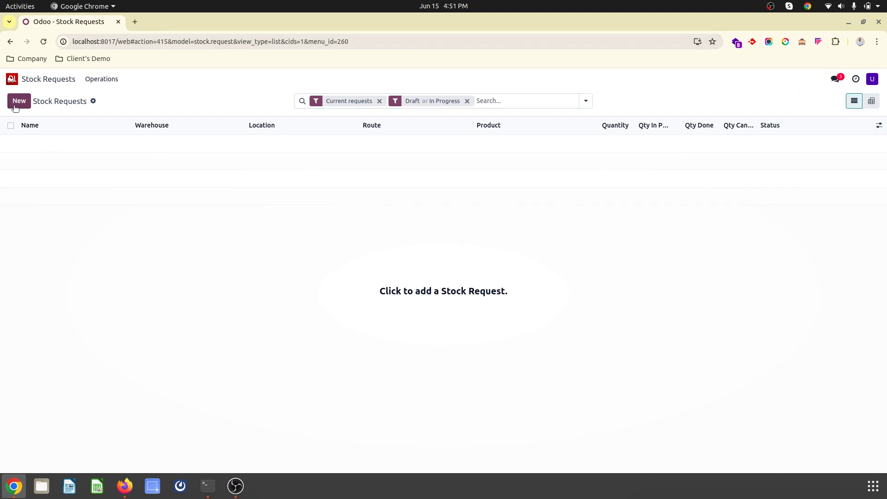
pyautogui.write('pro1')
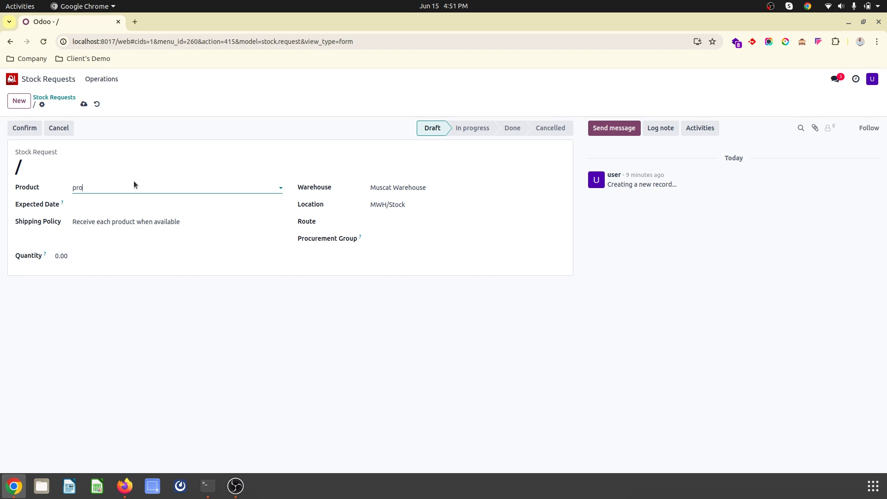
pyautogui.click(124, 212)
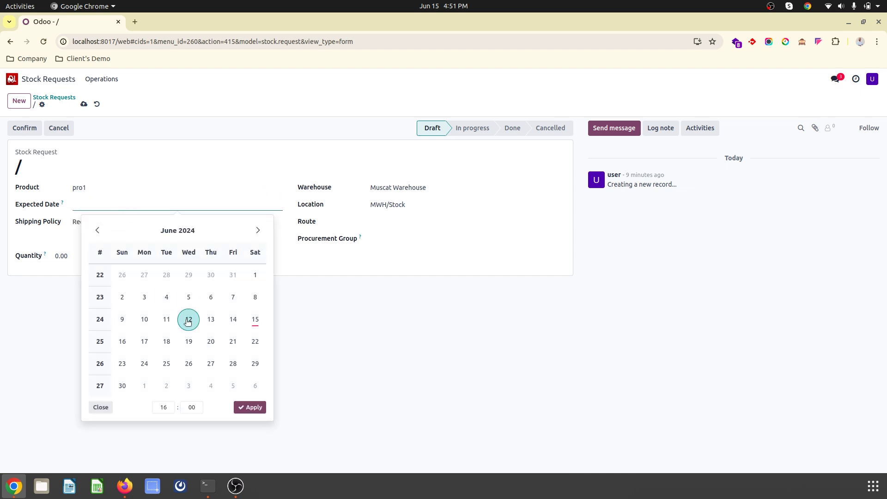
pyautogui.click(188, 342)
pyautogui.click(343, 242)
# Step: Set the stock request's location to MWH/Al-Multaqa and its route to Staff Request Internal Transfer
pyautogui.click(423, 206)
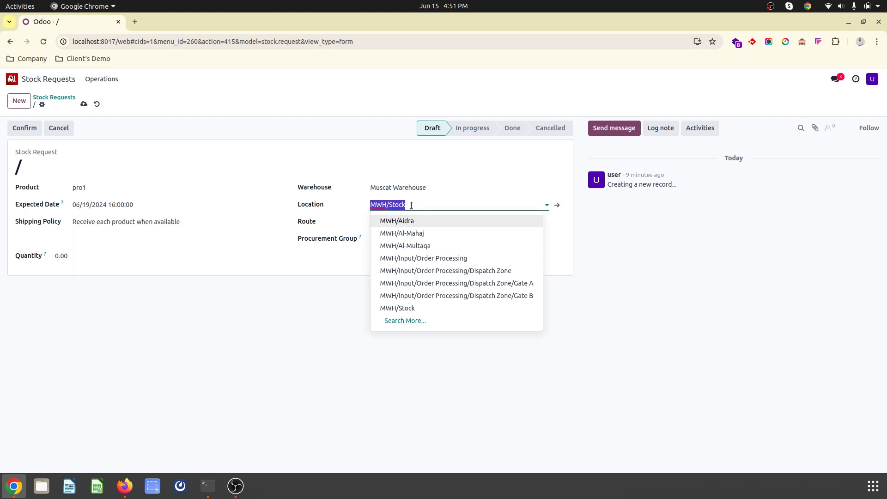
pyautogui.click(421, 245)
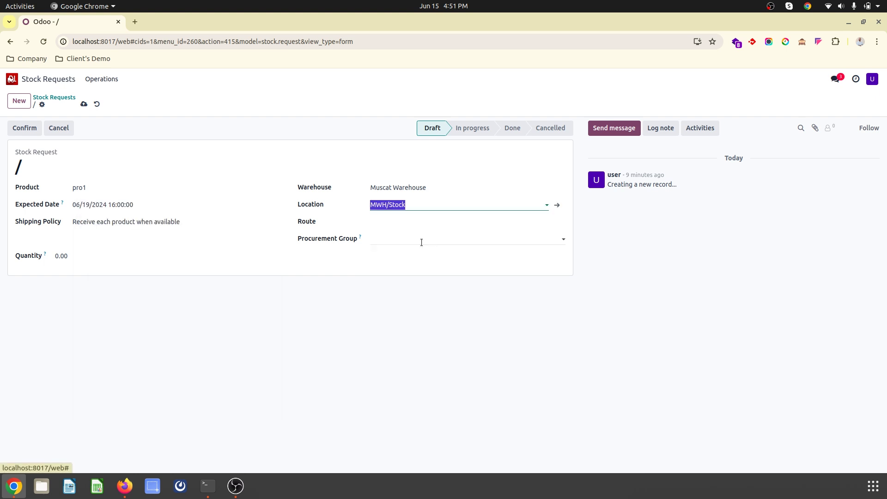
pyautogui.click(411, 222)
pyautogui.click(415, 238)
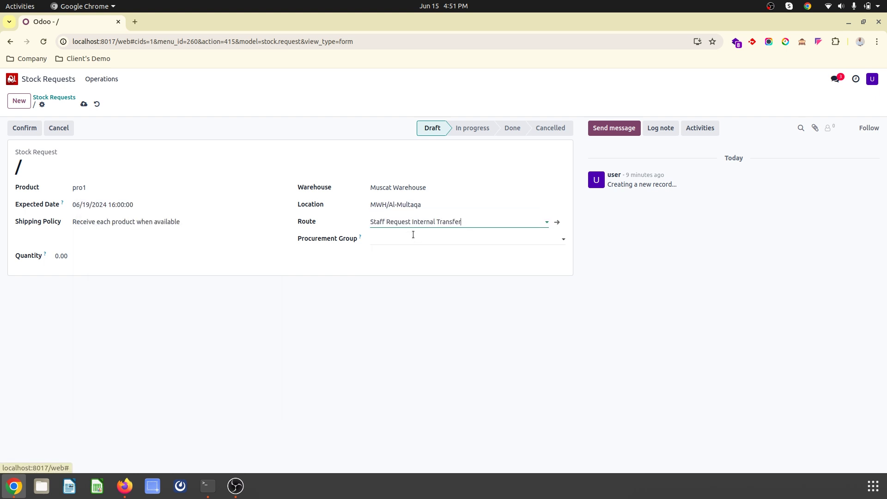
# Step: Set the requested quantity to 1, then save and confirm the stock request
pyautogui.click(79, 255)
pyautogui.write('1')
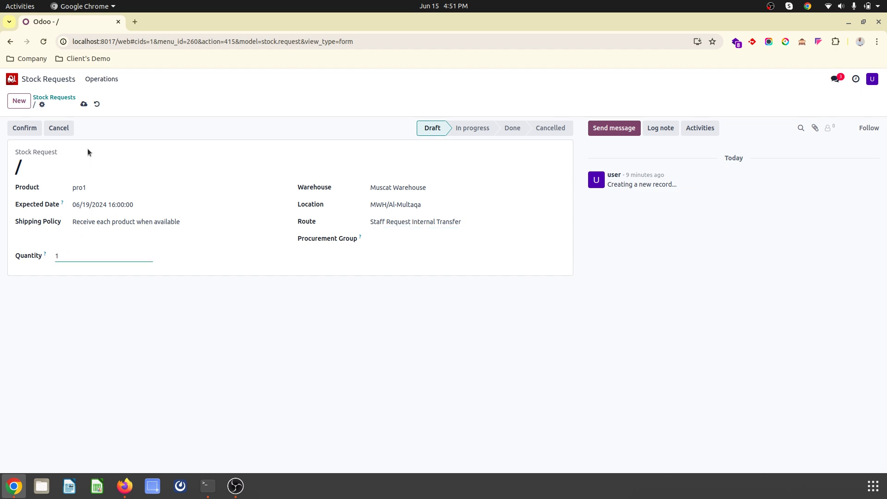
pyautogui.click(84, 104)
pyautogui.click(28, 128)
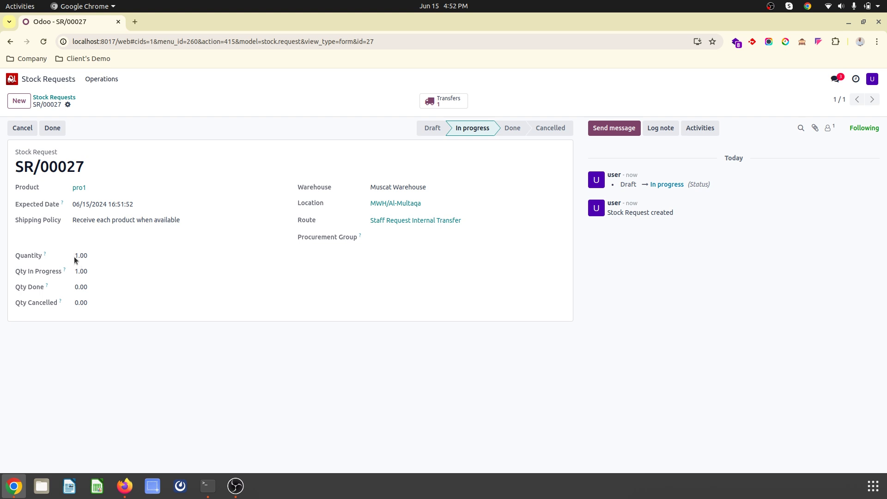
# Step: Switch to the administrator's Firefox session and open the waiting Staff Request transfer of Muscat Warehouse in Inventory
pyautogui.click(124, 486)
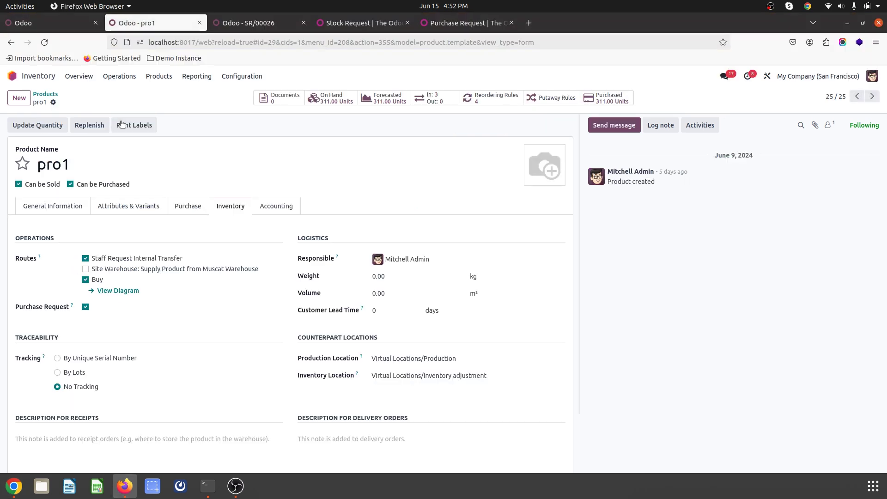
pyautogui.click(33, 82)
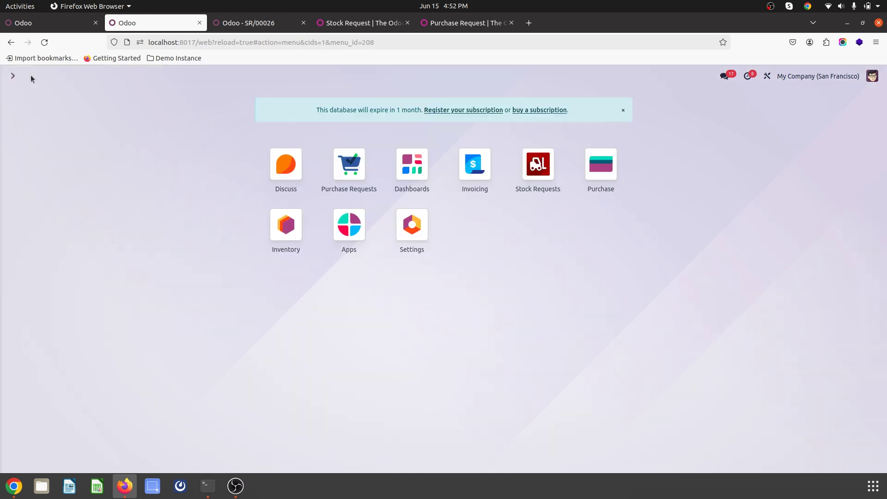
pyautogui.click(290, 231)
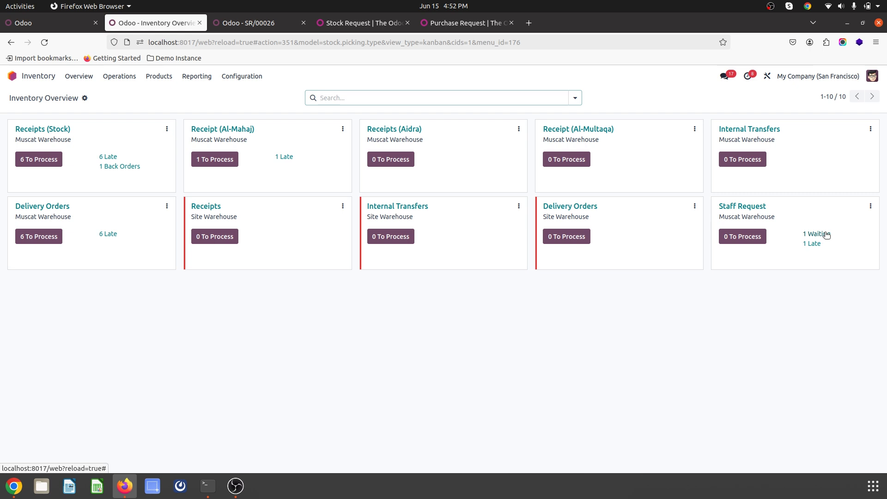
pyautogui.click(827, 235)
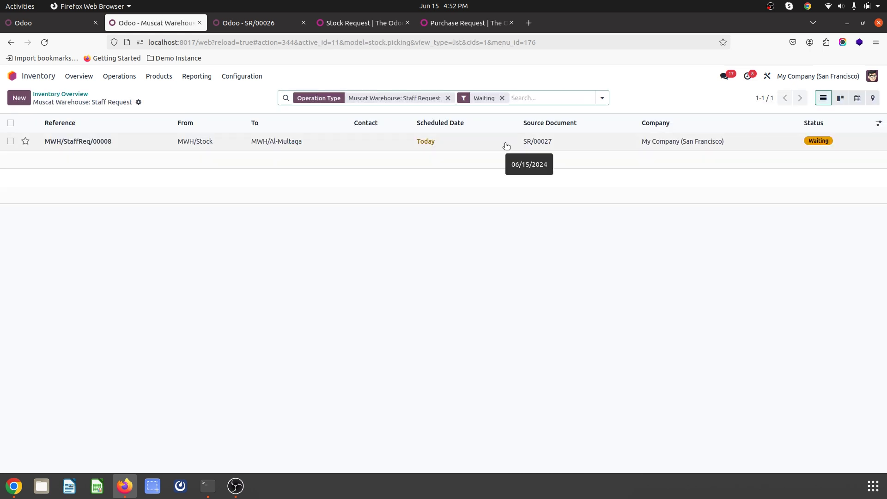
pyautogui.click(506, 145)
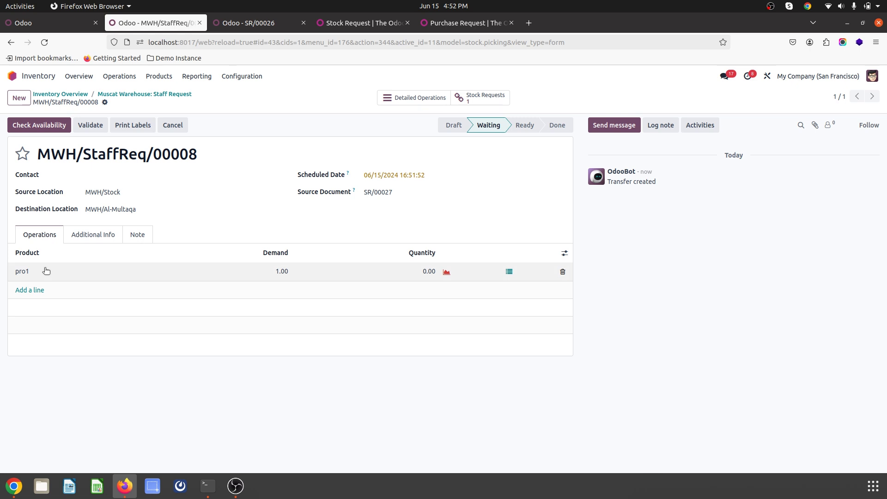
pyautogui.click(480, 98)
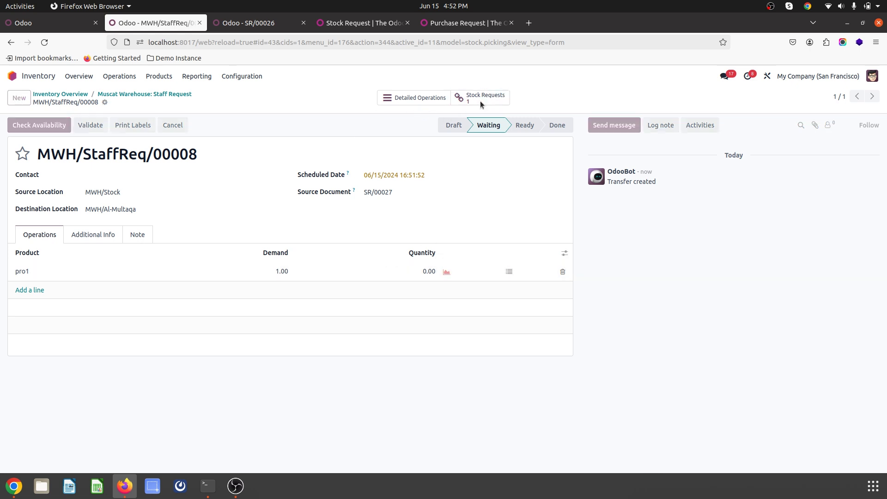
# Step: Open the in-progress pro1 request from the administrator's Stock Requests list
pyautogui.click(12, 76)
pyautogui.click(527, 177)
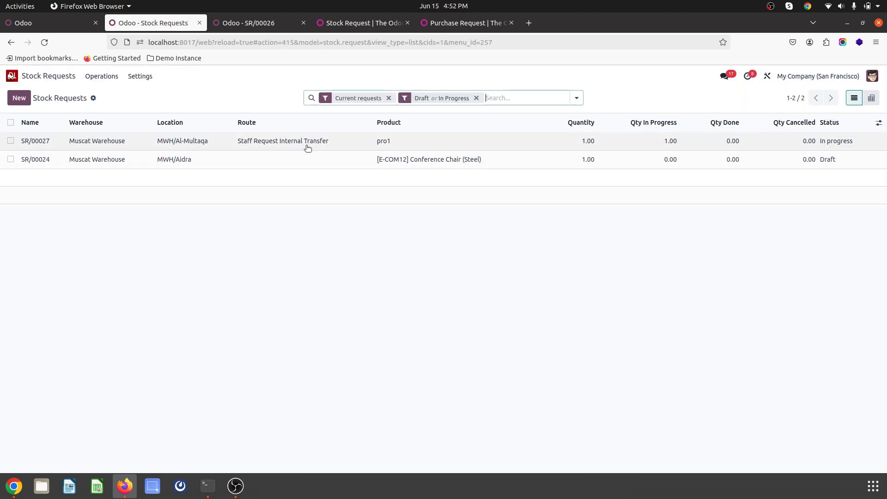
pyautogui.click(879, 123)
pyautogui.click(879, 122)
pyautogui.click(335, 140)
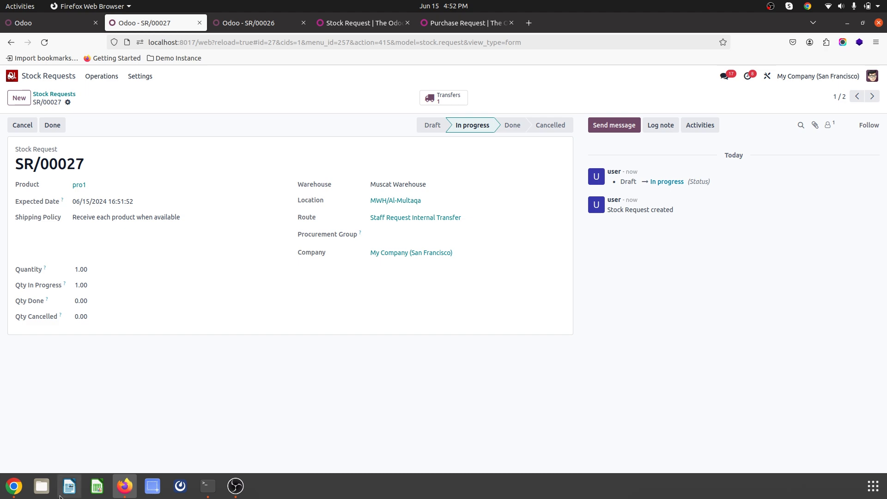
# Step: Compare the request with the regular user's view in Chrome and open its linked transfer in the administrator's Firefox session
pyautogui.click(14, 486)
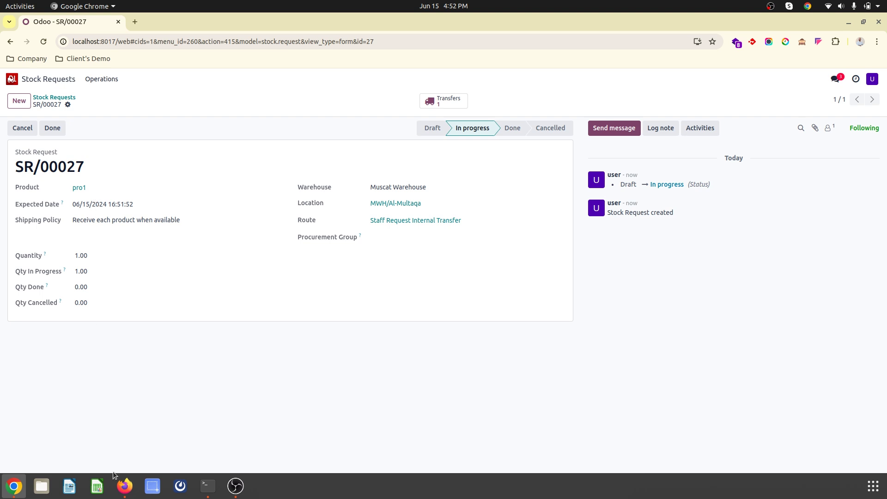
pyautogui.click(125, 486)
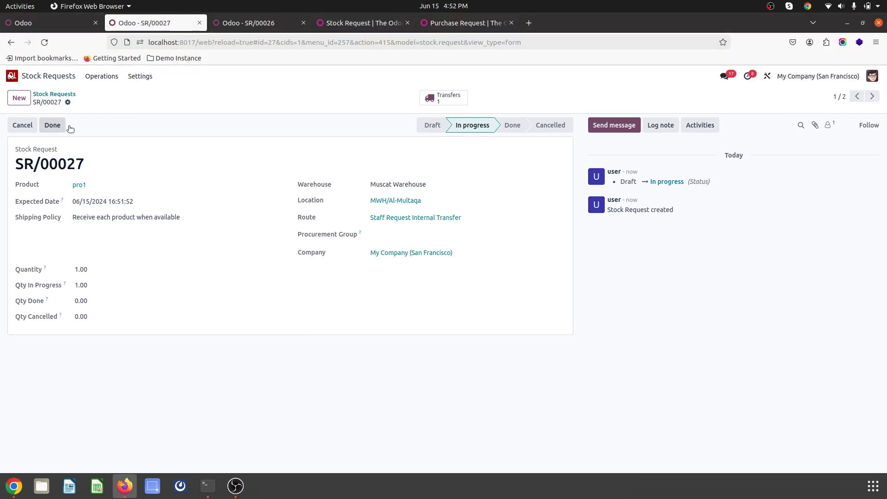
pyautogui.click(455, 99)
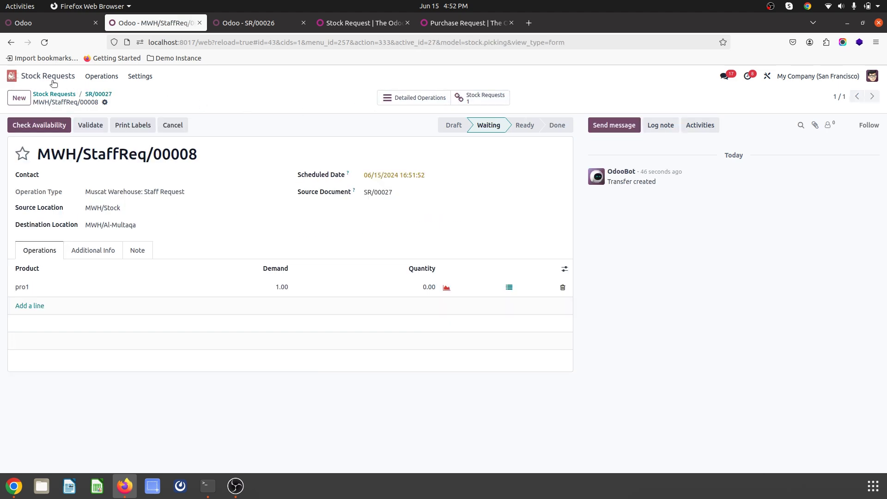
# Step: Go back to Inventory and list all Staff Request transfers of Muscat Warehouse
pyautogui.click(12, 76)
pyautogui.click(286, 224)
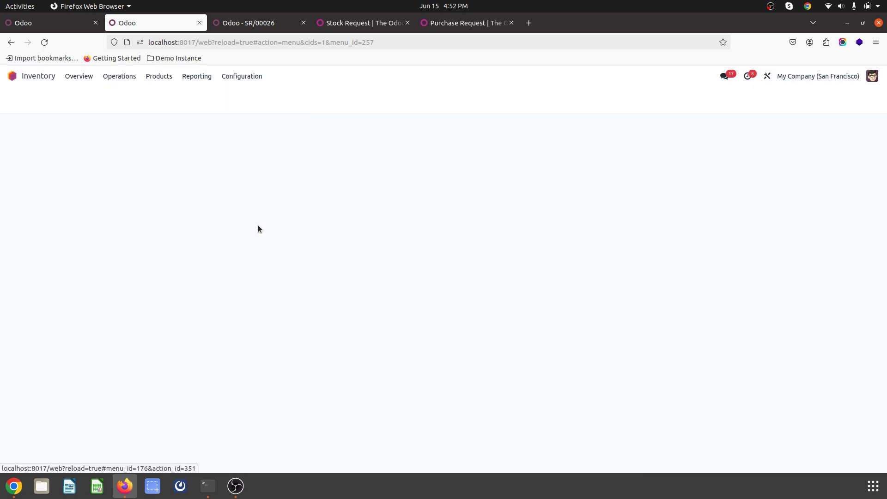
pyautogui.click(749, 207)
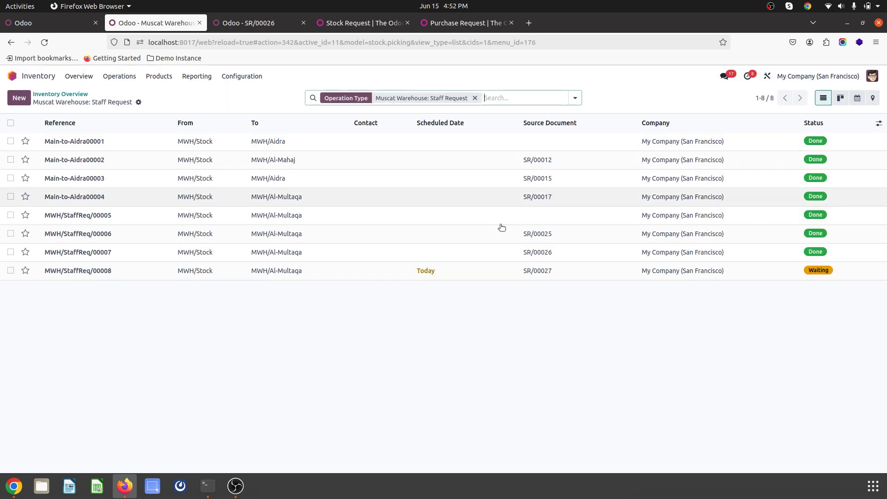
# Step: Open the waiting transfer MWH/StaffReq/00008, check its availability and validate it after viewing pro1's forecast
pyautogui.click(487, 272)
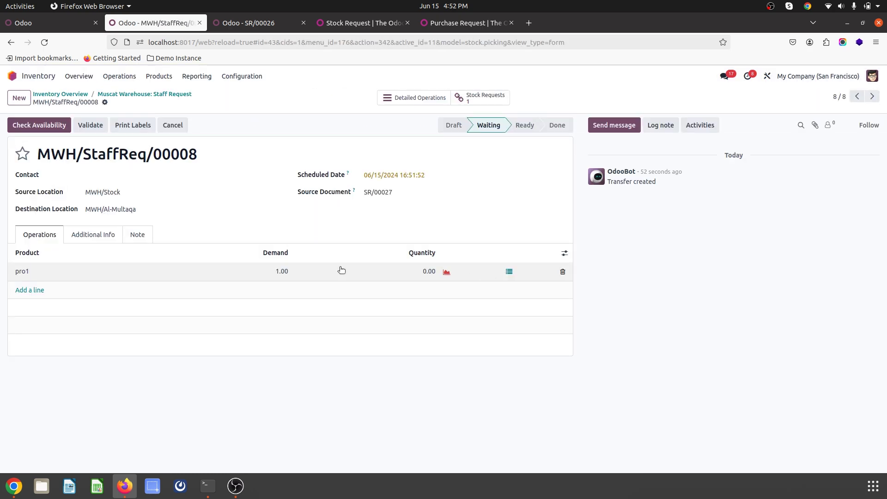
pyautogui.click(46, 125)
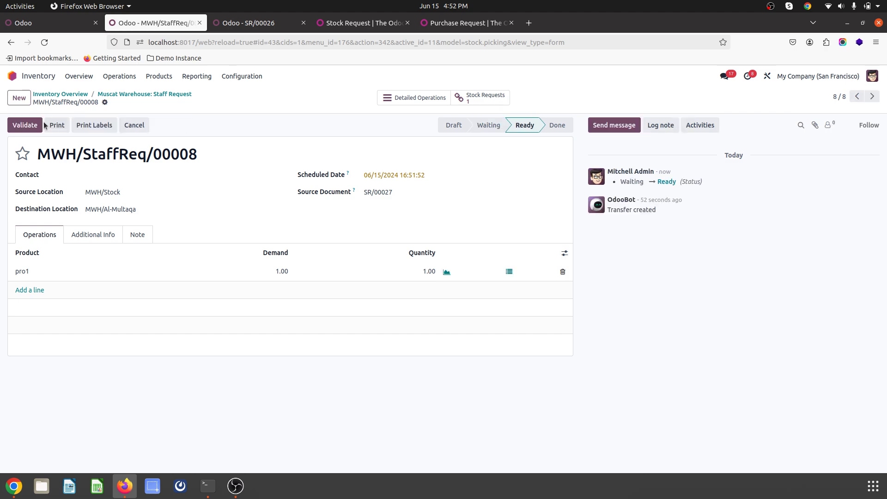
pyautogui.click(446, 272)
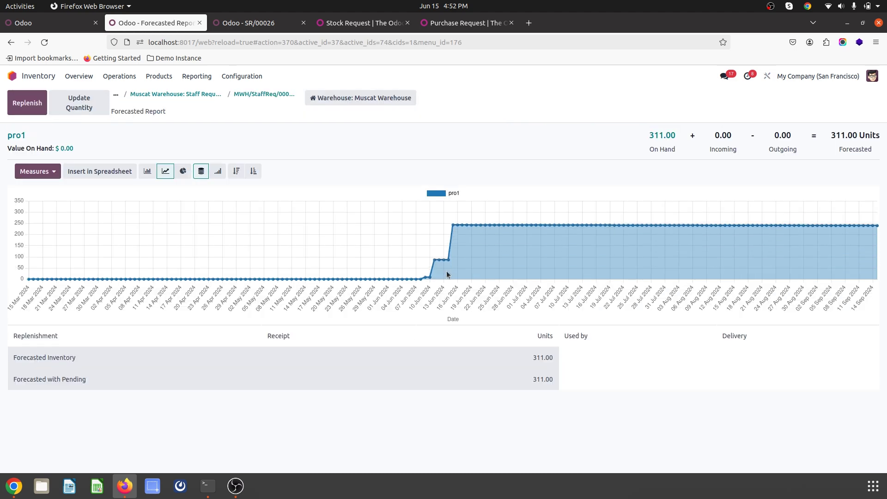
pyautogui.click(266, 93)
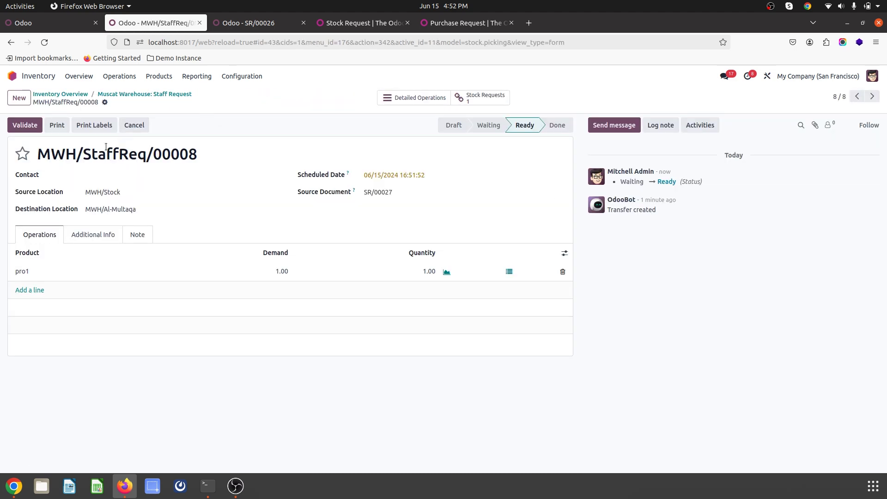
pyautogui.click(29, 126)
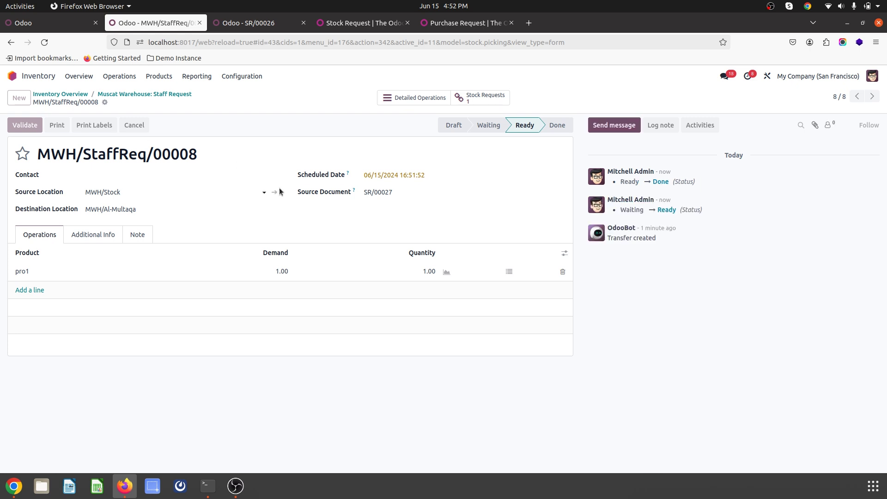
# Step: Switch to the regular user's Chrome session and reopen stock request SR/00027 from the Stock Requests list to examine its status and quantities
pyautogui.click(14, 486)
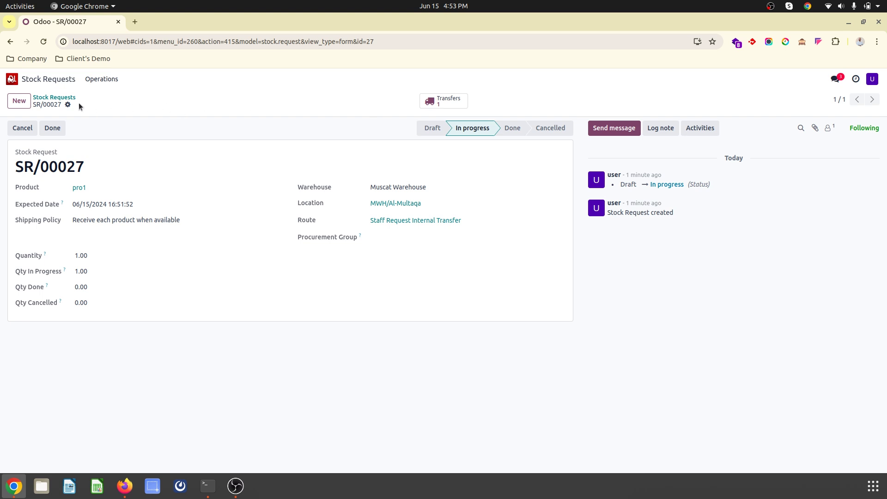
pyautogui.click(54, 98)
pyautogui.click(440, 99)
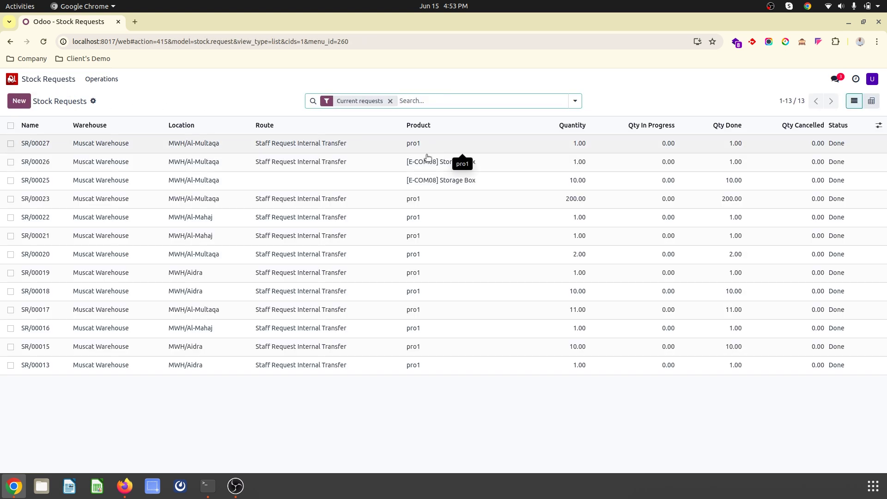
pyautogui.click(346, 145)
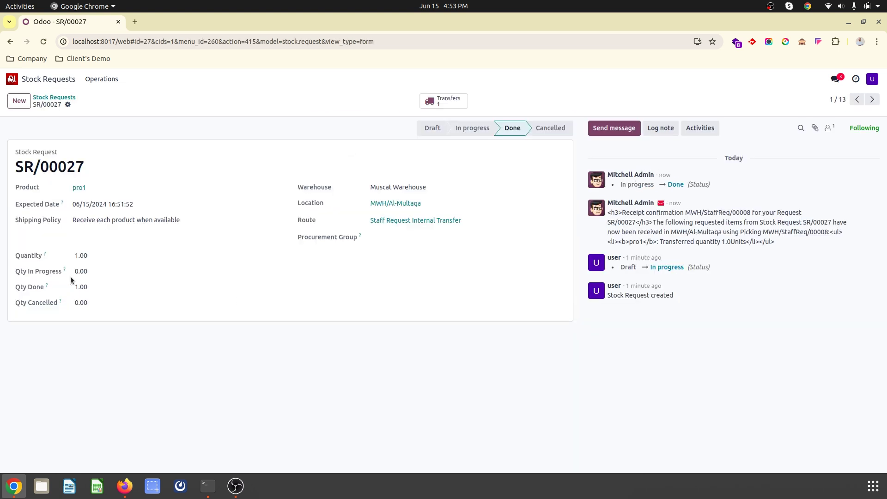
# Step: Examine the current stock of pro1 and Storage Box at location MWH/Al-Multaqa, and return to the Stock Requests list
pyautogui.click(395, 204)
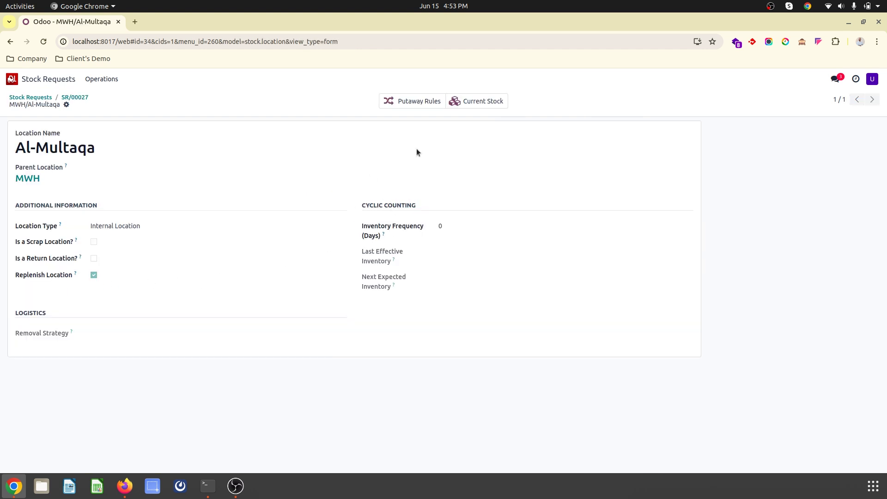
pyautogui.click(474, 104)
pyautogui.click(116, 159)
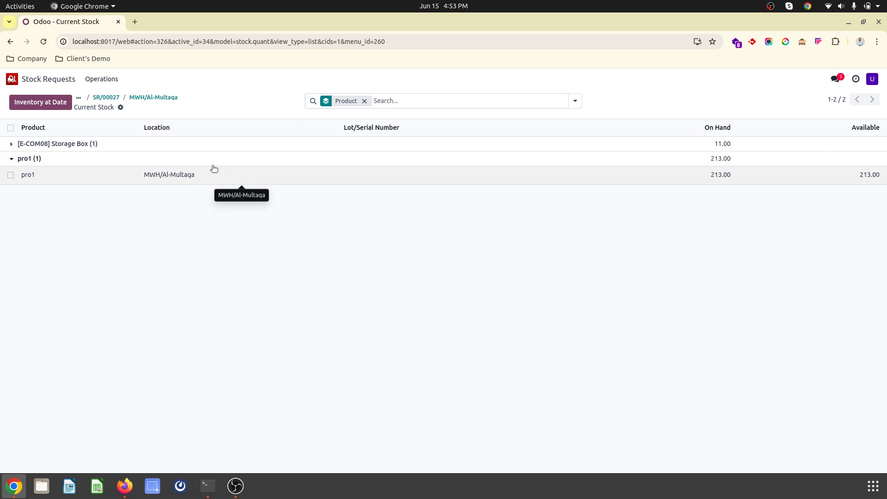
pyautogui.click(161, 147)
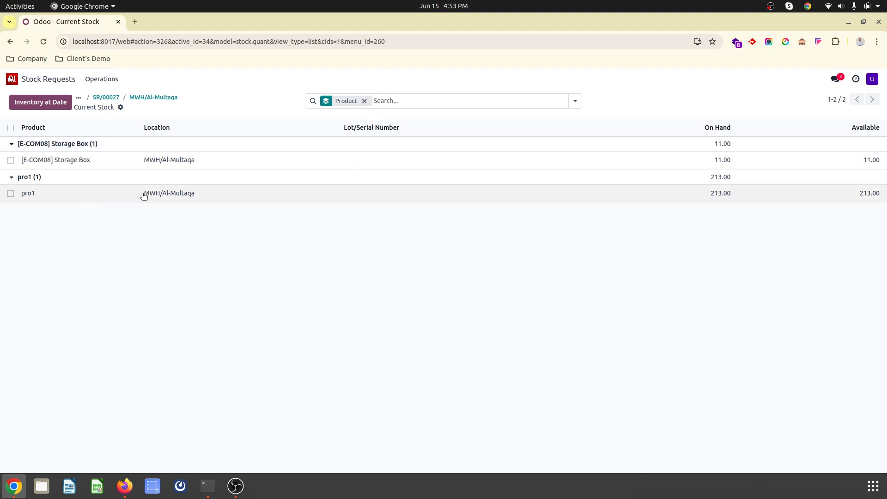
pyautogui.click(101, 97)
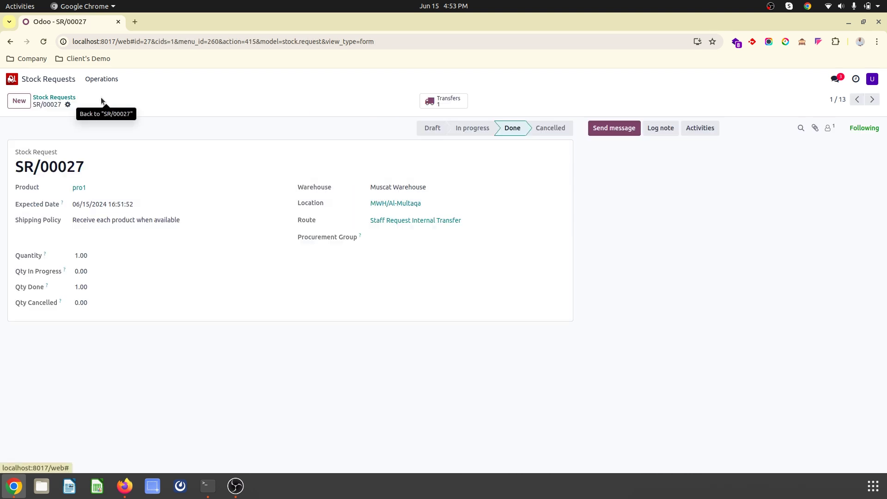
pyautogui.click(55, 97)
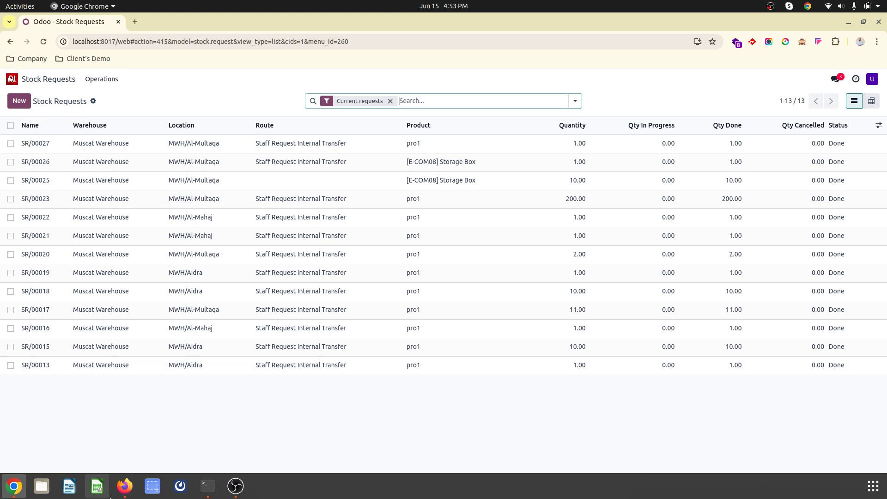
# Step: Switch to the administrator's Firefox session and review the forecasted report of the Office Lamp product
pyautogui.click(125, 486)
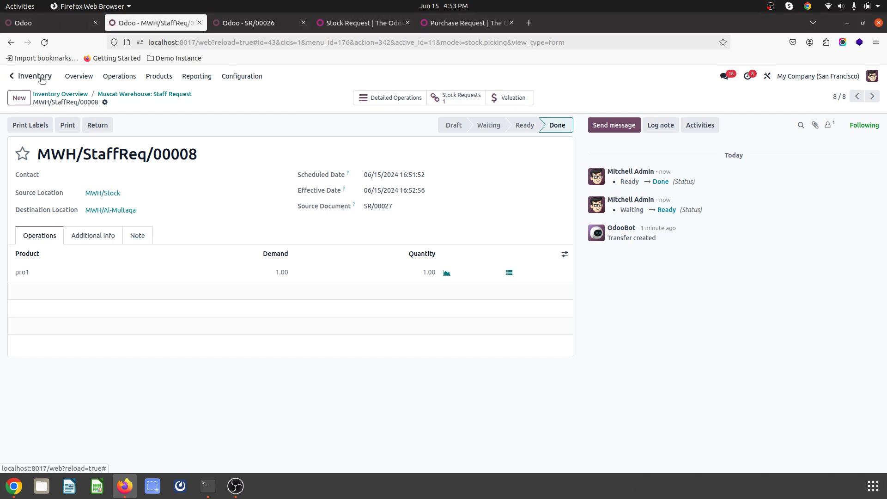
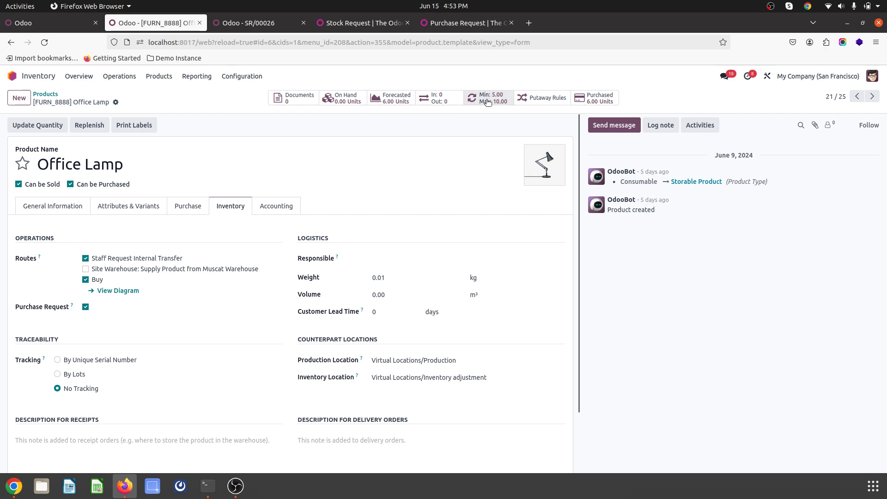
pyautogui.click(390, 98)
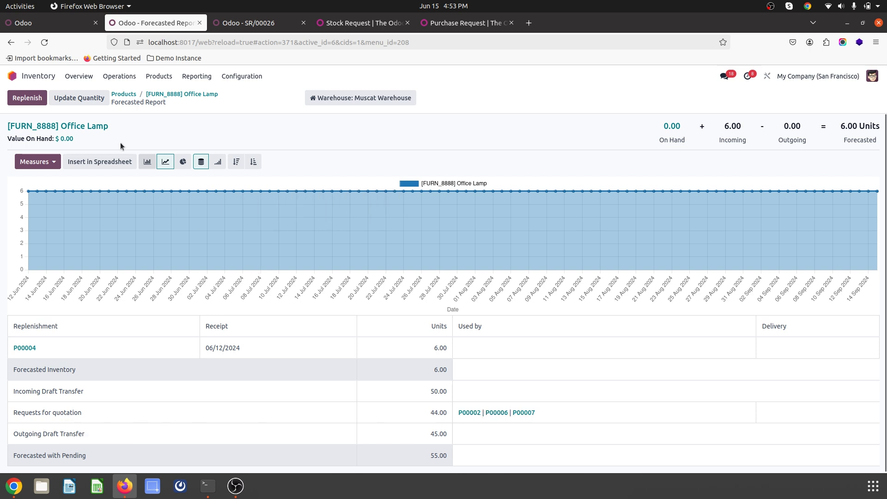
pyautogui.click(75, 127)
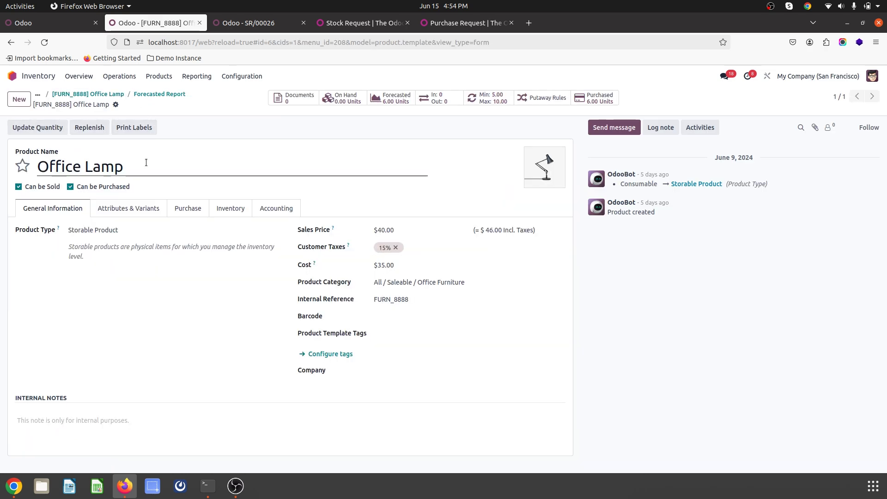
# Step: Review the Office Lamp's vendor prices, general information, inventory routes and Purchase Request setting
pyautogui.click(216, 206)
pyautogui.click(193, 209)
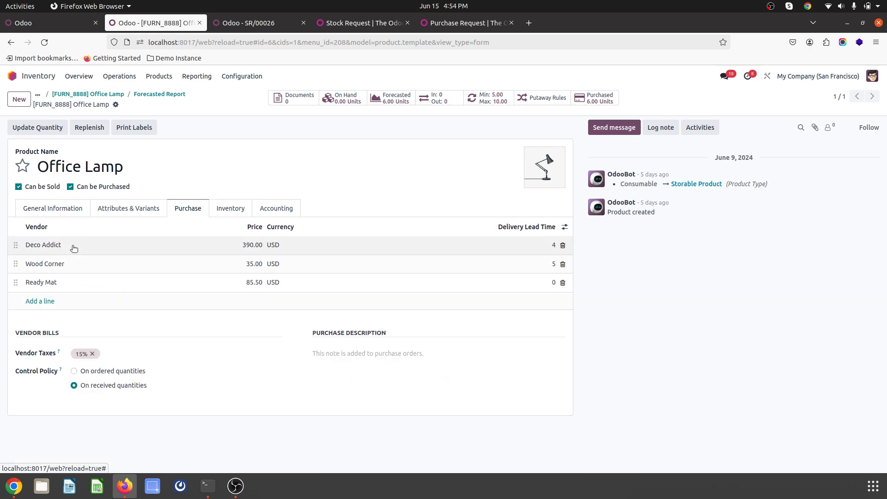
pyautogui.click(57, 209)
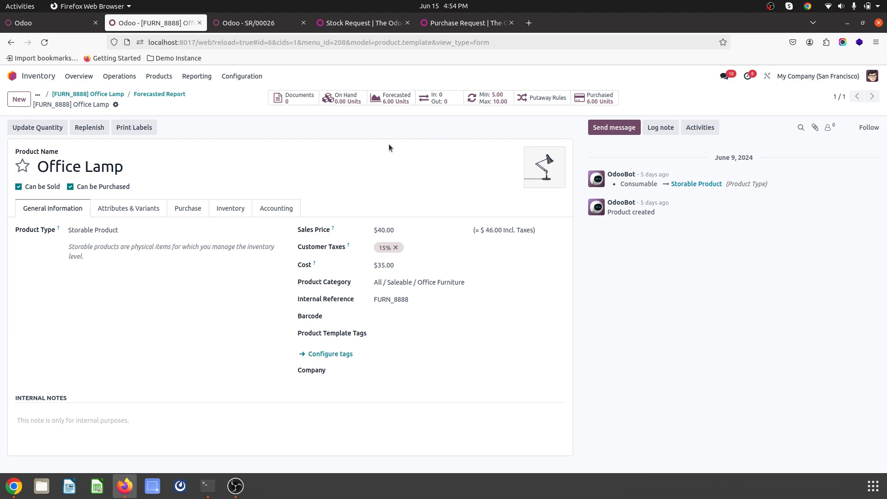
pyautogui.click(184, 207)
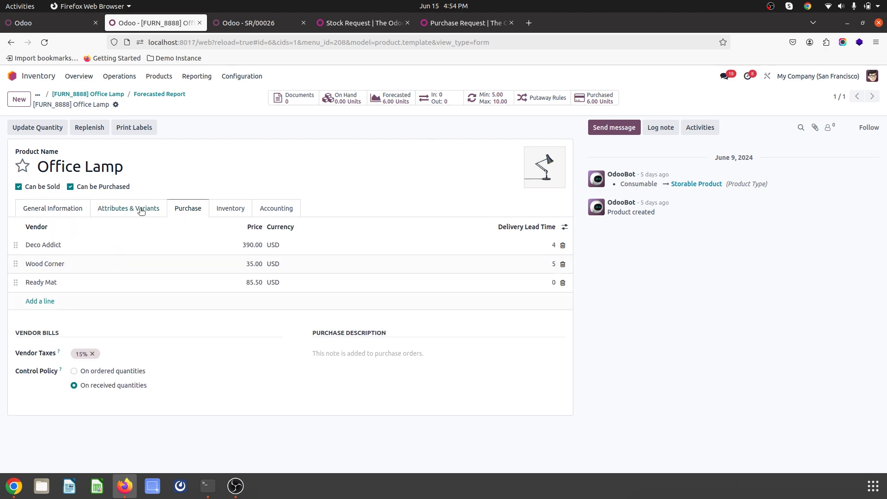
pyautogui.click(231, 207)
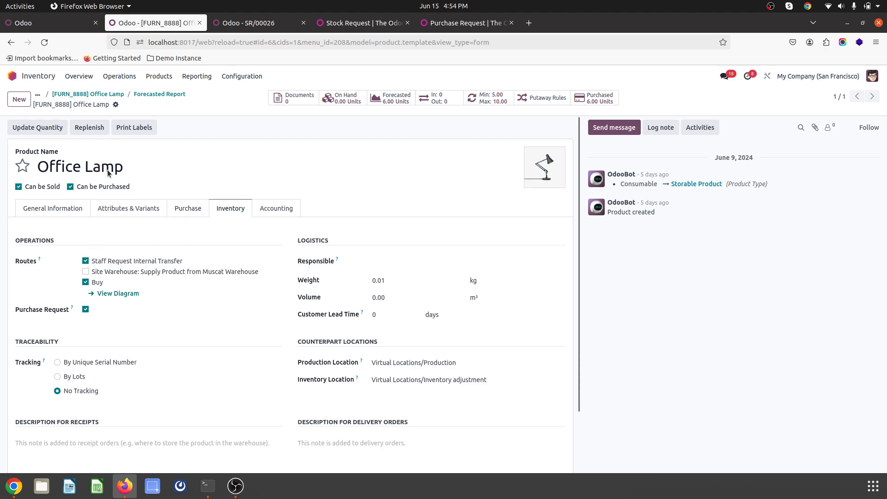
# Step: Check the Office Lamp's on-hand stock in internal locations and return to its product record
pyautogui.click(19, 491)
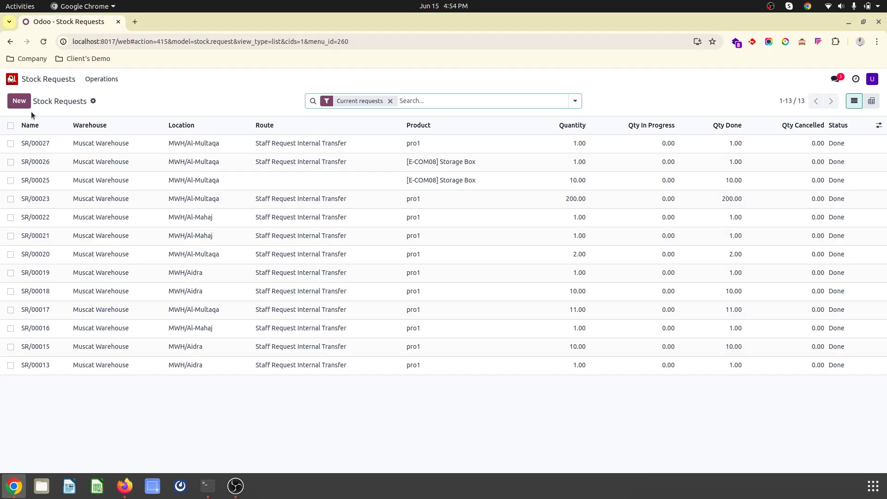
pyautogui.click(125, 486)
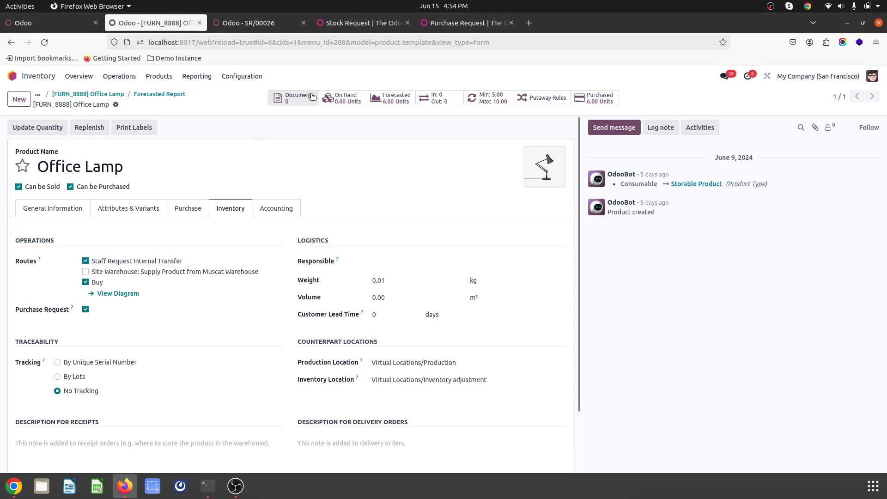
pyautogui.click(341, 99)
pyautogui.press('BackSpace')
pyautogui.press('BackSpace')
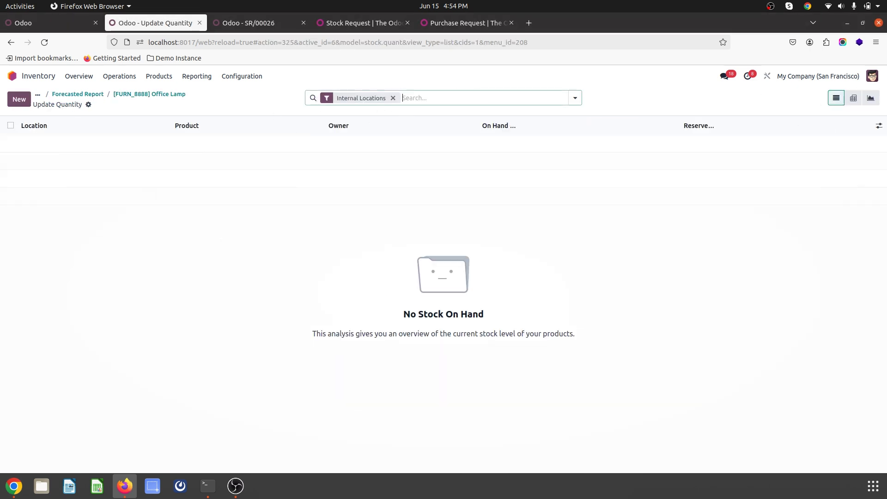
pyautogui.click(178, 94)
# Step: In the regular user's Chrome session, start a stock request for Office Lamp at MWH/Al-Multaqa with the Staff Request Internal Transfer route
pyautogui.hotkey('alt', 'Tab')
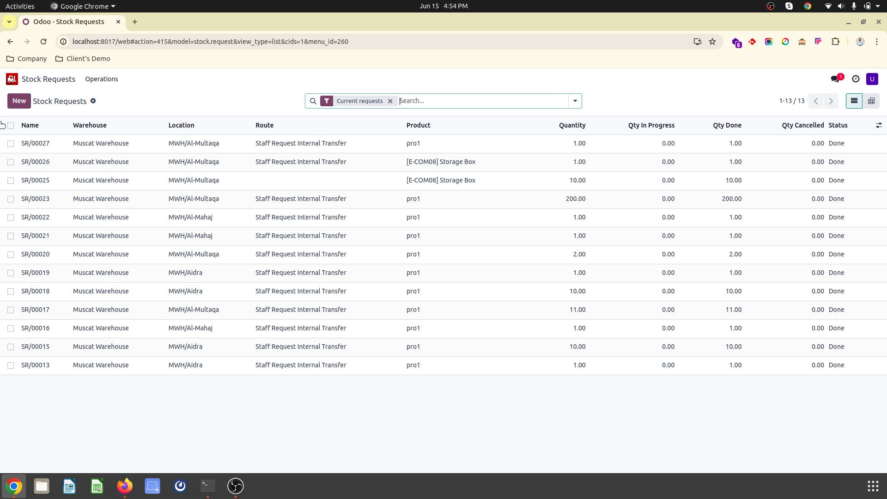
pyautogui.click(19, 101)
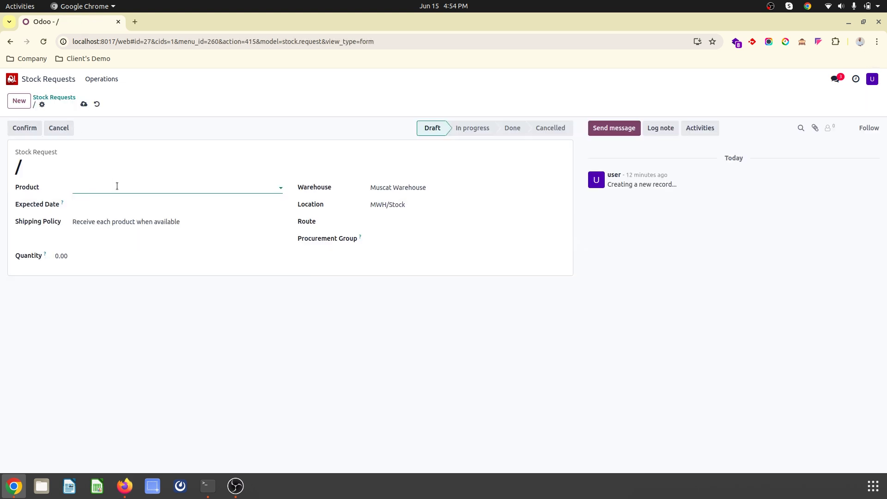
pyautogui.write('off')
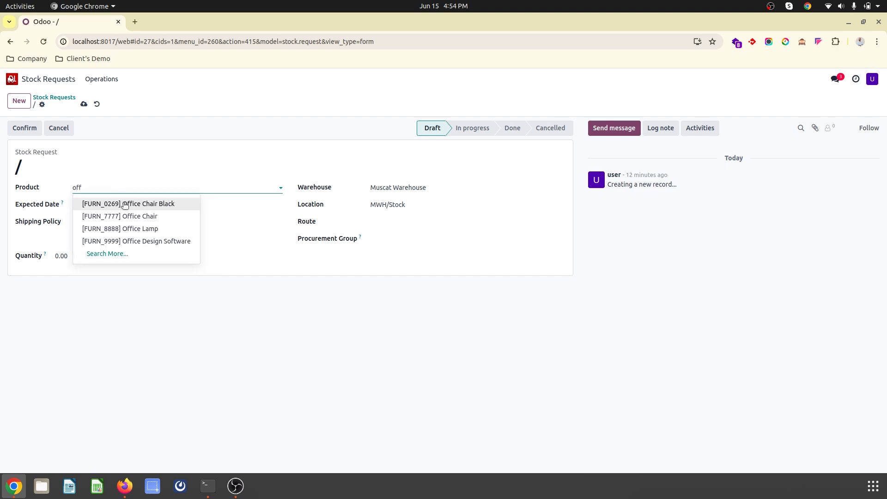
pyautogui.click(153, 229)
pyautogui.click(405, 205)
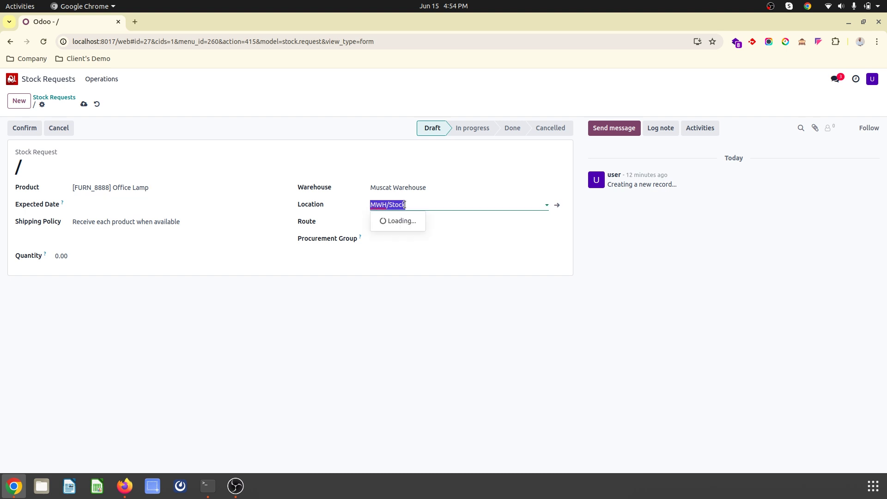
pyautogui.click(431, 251)
pyautogui.click(420, 228)
pyautogui.click(418, 234)
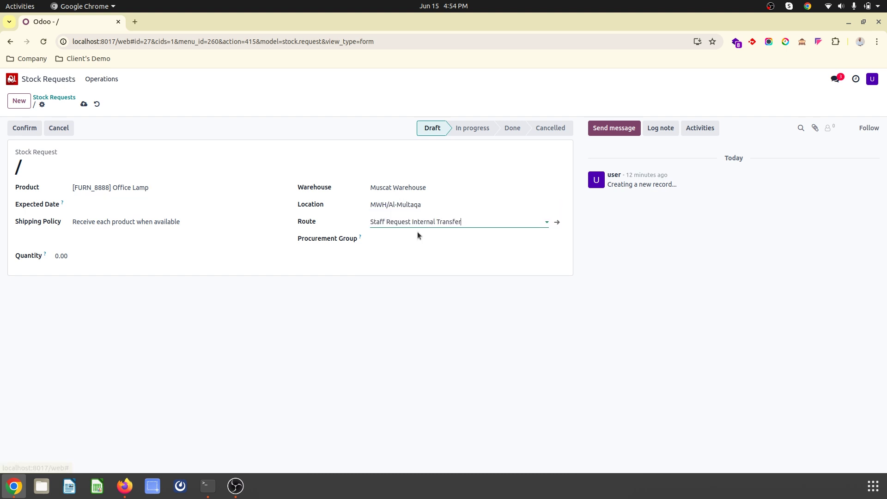
# Step: Give the Office Lamp request an expected date of 06/17/2024 16:00 and a quantity of 40, and save it
pyautogui.click(176, 206)
pyautogui.click(144, 341)
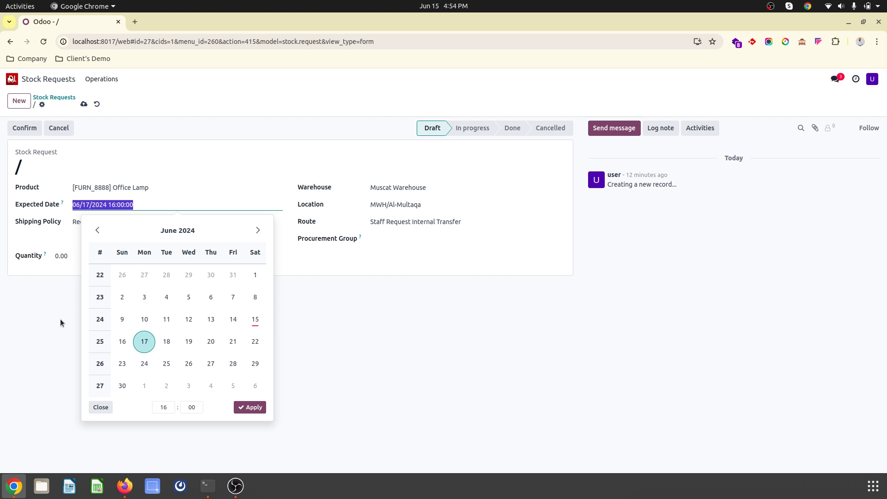
pyautogui.click(69, 282)
pyautogui.click(81, 256)
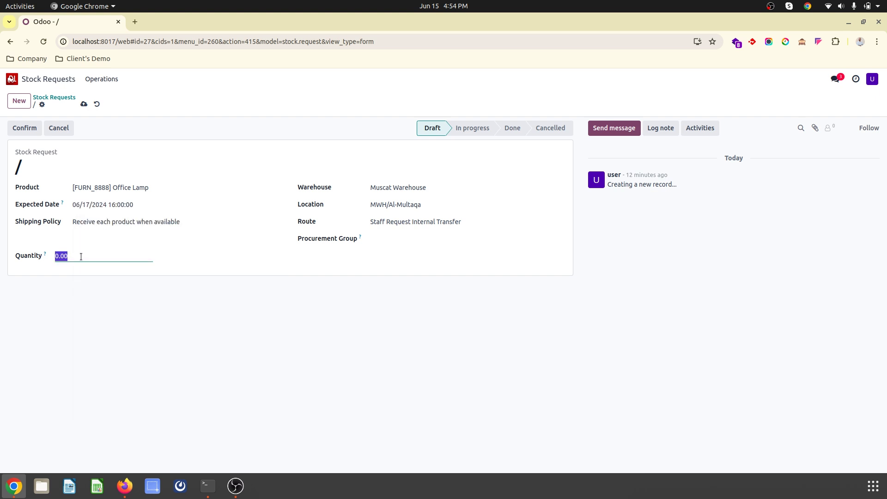
pyautogui.write('40')
pyautogui.click(84, 104)
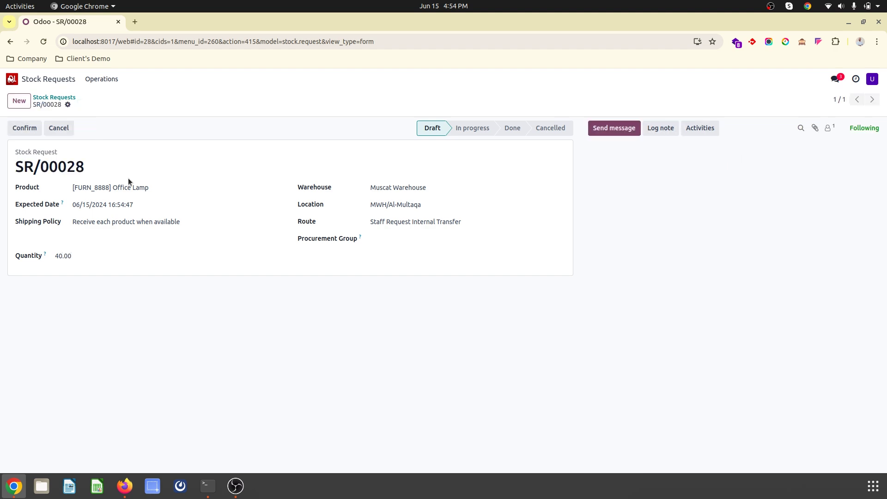
# Step: Set the expected date of the saved Office Lamp request to 06/17/2024 again and save the change
pyautogui.click(113, 205)
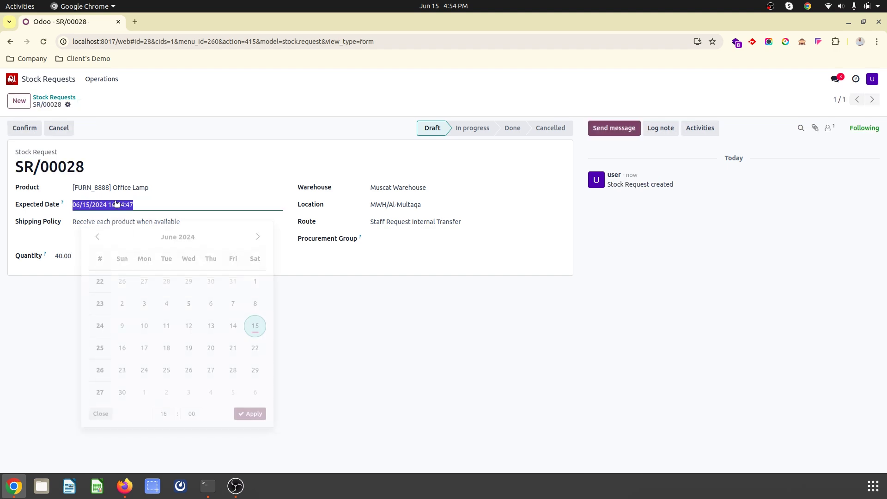
pyautogui.click(144, 341)
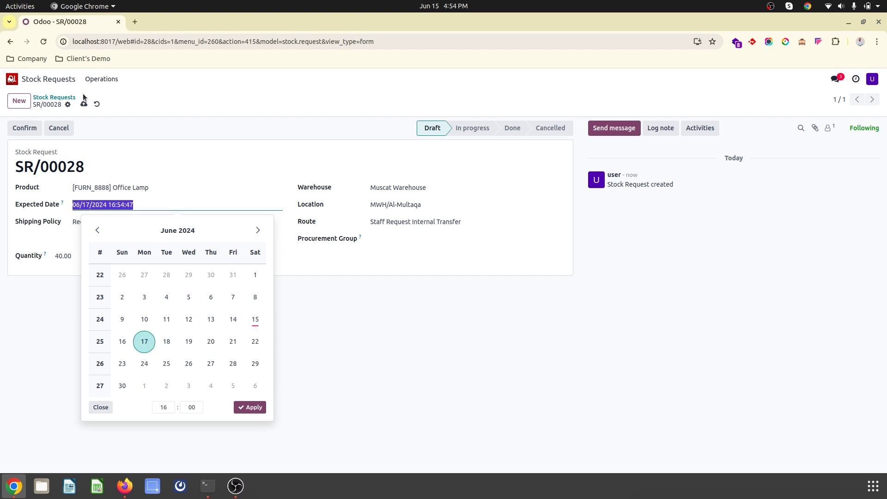
pyautogui.click(83, 103)
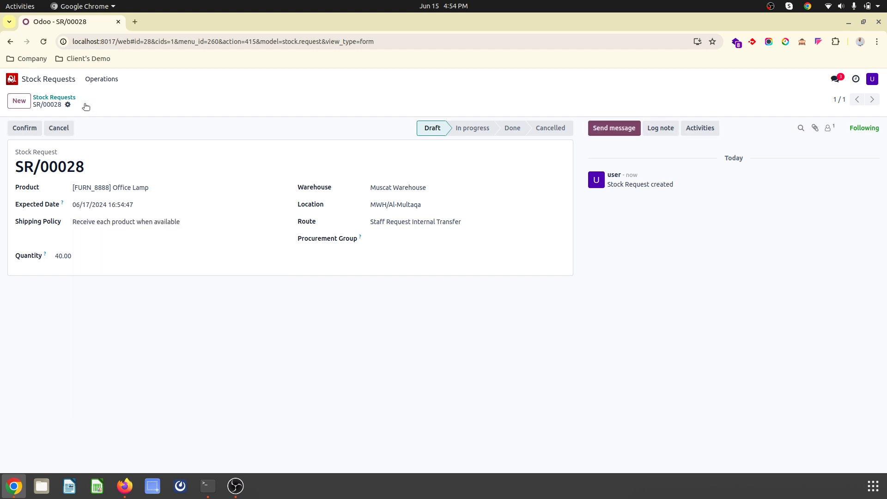
# Step: Confirm the Office Lamp stock request and open its linked transfer
pyautogui.click(22, 130)
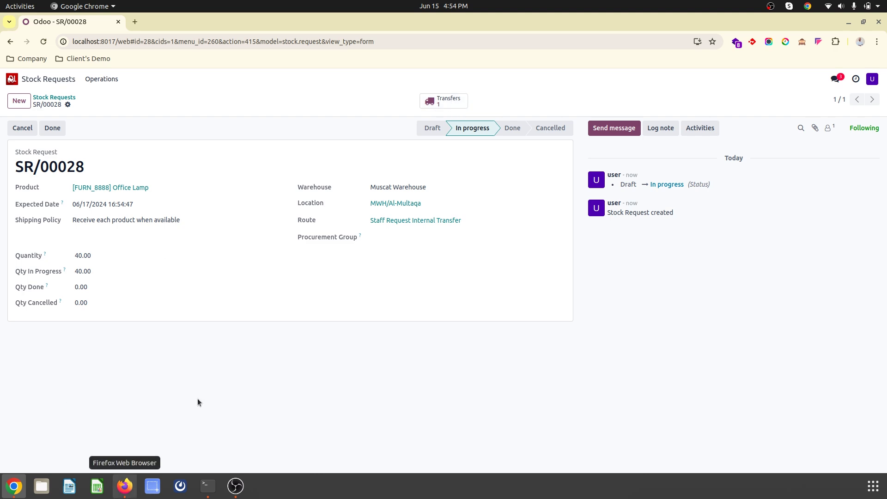
pyautogui.click(441, 102)
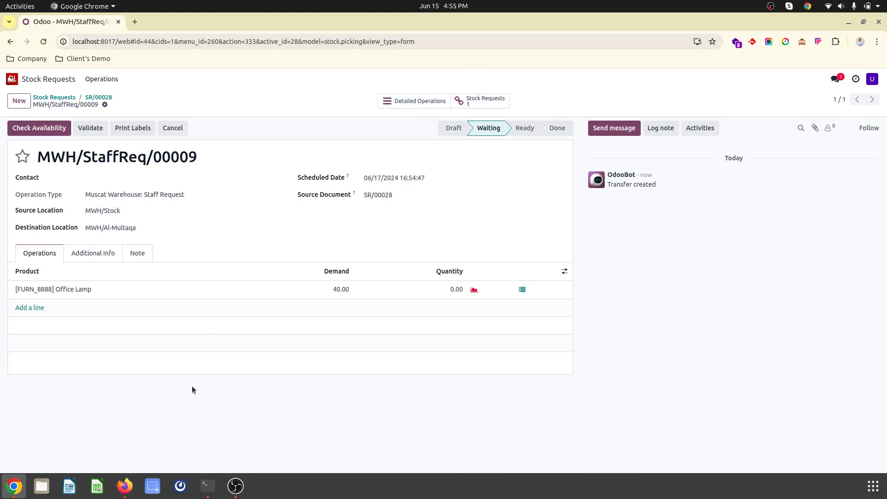
# Step: Switch to the Firefox admin session, check the Office Lamp's forecasted report, and open the waiting Muscat Warehouse staff request transfer in Inventory
pyautogui.click(125, 486)
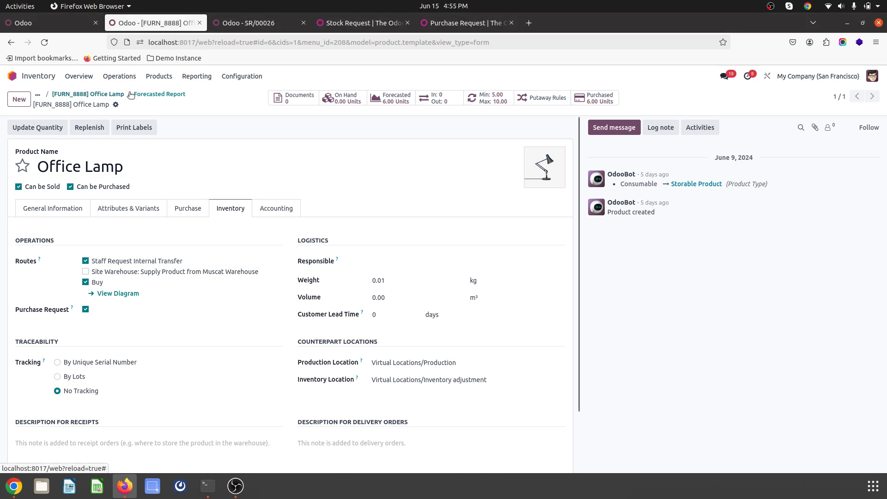
pyautogui.click(179, 95)
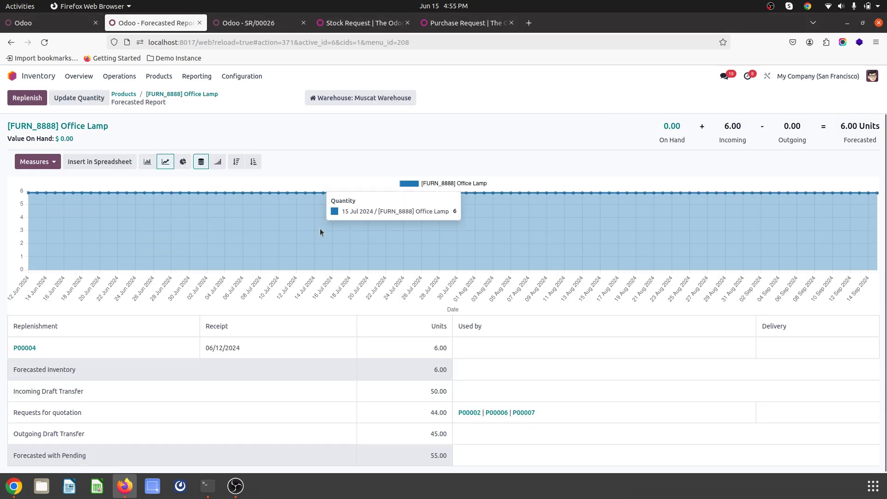
pyautogui.click(180, 95)
pyautogui.click(37, 77)
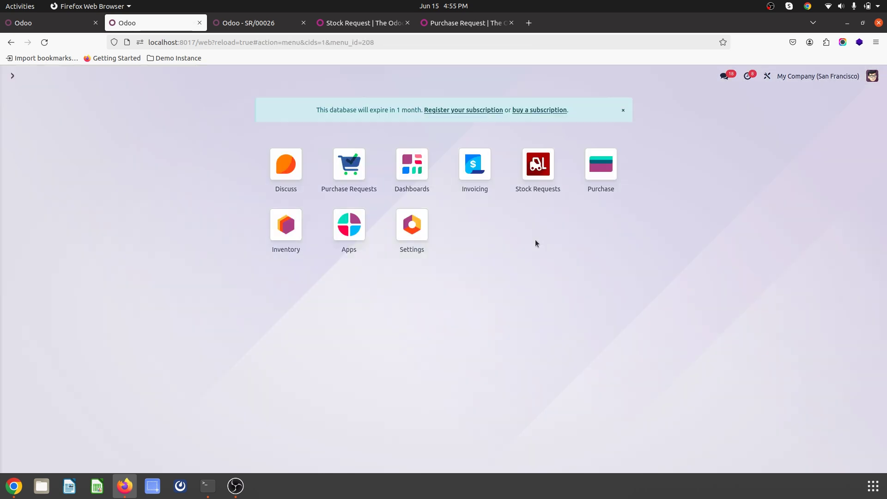
pyautogui.click(348, 229)
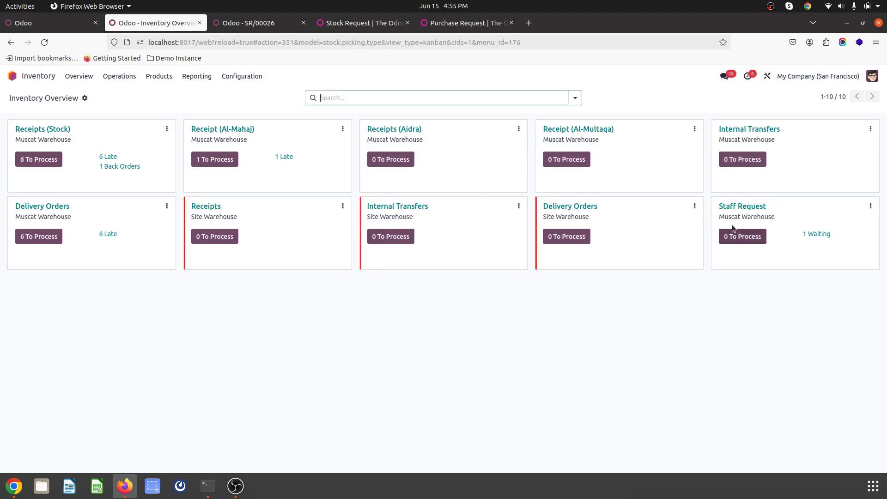
pyautogui.click(819, 234)
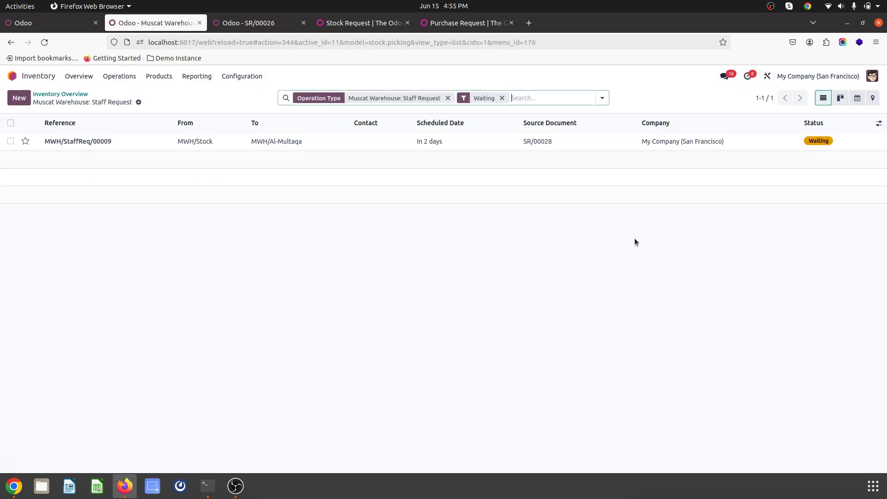
pyautogui.click(535, 143)
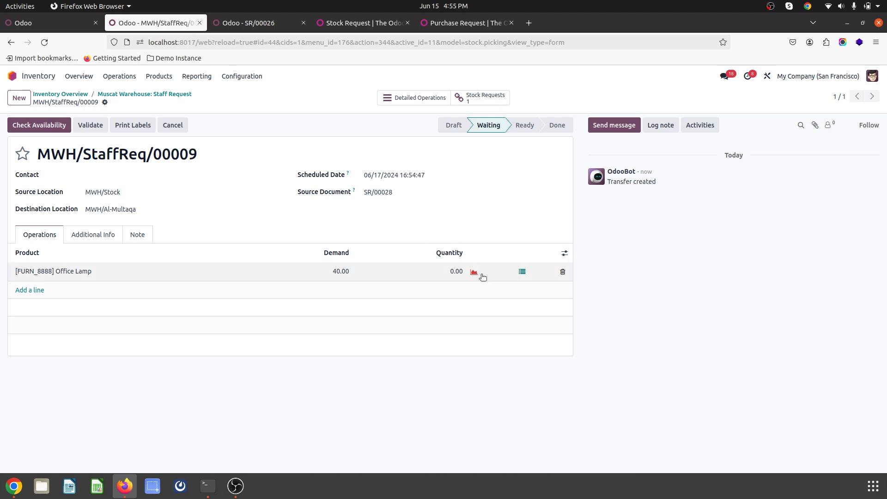
# Step: Open the inventory replenishment list and remove the To Reorder and Not Snoozed filters
pyautogui.click(143, 94)
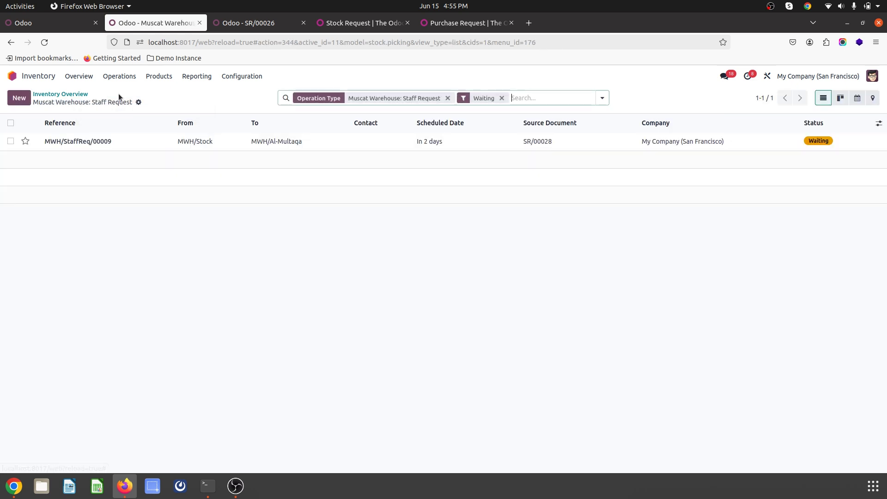
pyautogui.click(73, 95)
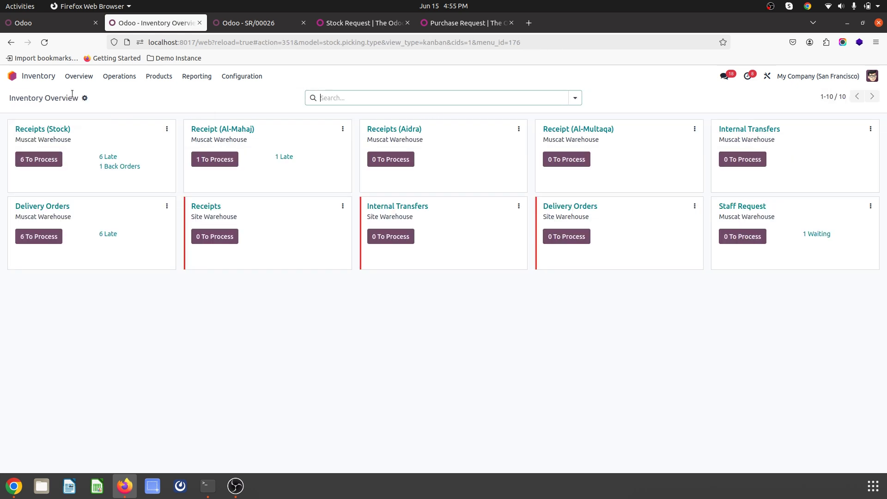
pyautogui.click(120, 77)
pyautogui.click(134, 201)
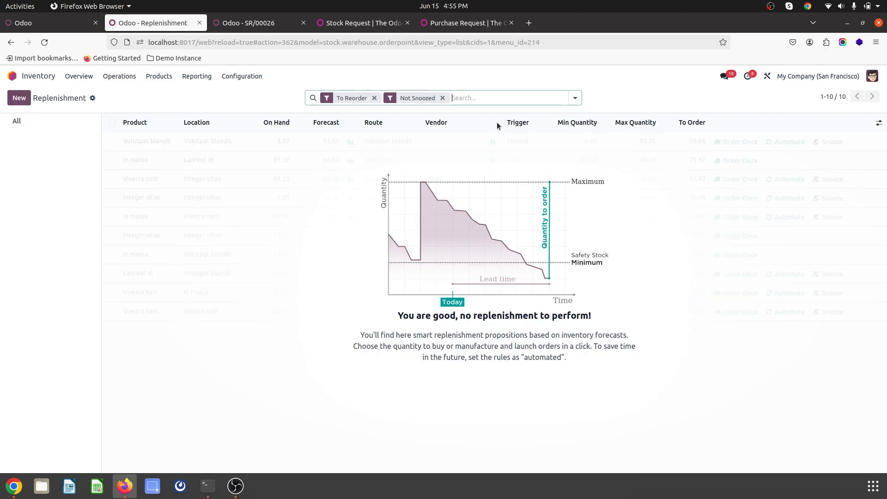
pyautogui.press('BackSpace')
pyautogui.press('BackSpace')
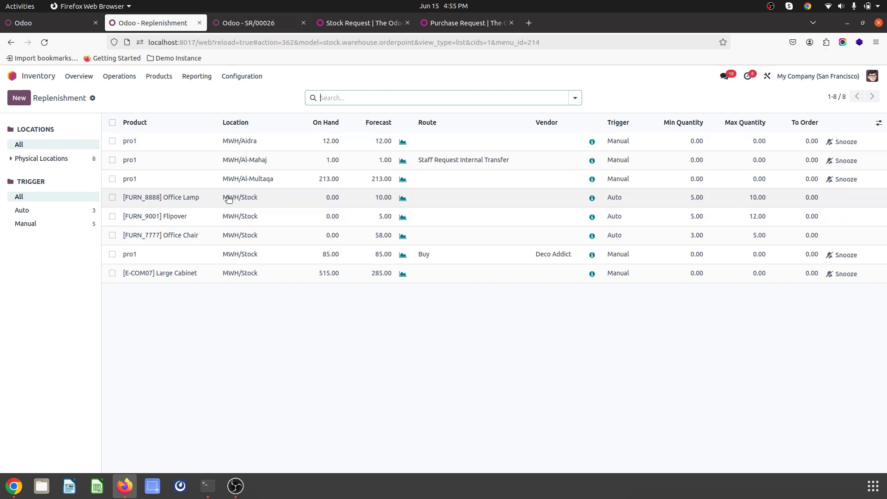
# Step: In the admin's Stock Requests session, leave SR/00026 and open the transfer linked to the Office Lamp request SR/00028
pyautogui.click(273, 25)
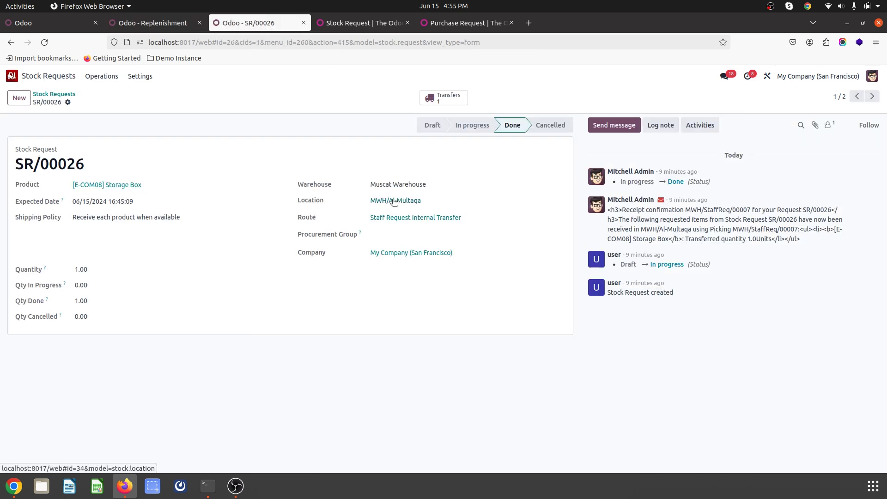
pyautogui.click(443, 97)
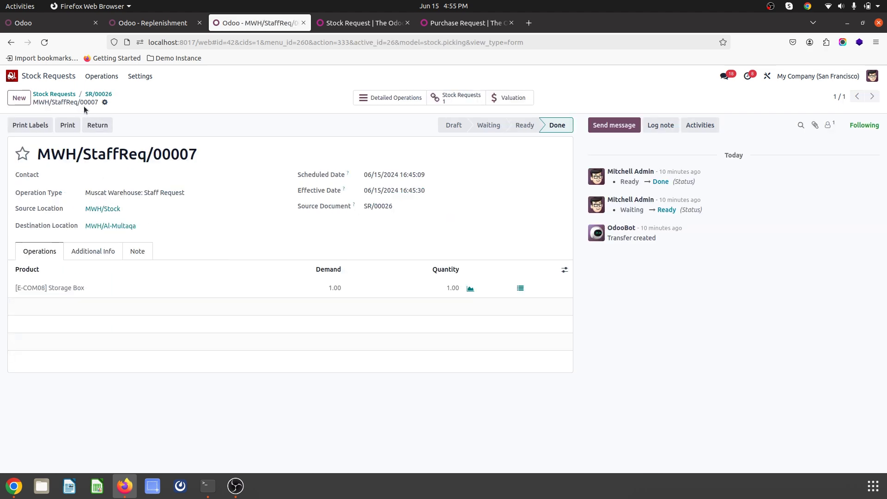
pyautogui.click(97, 93)
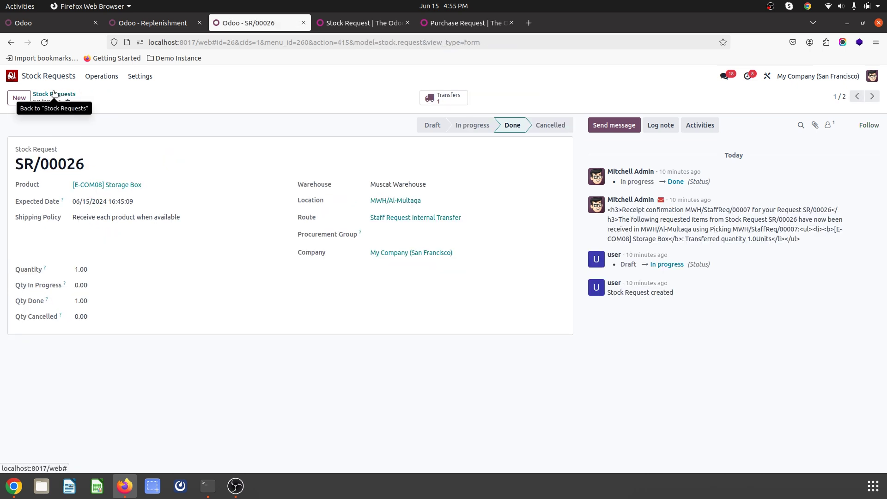
pyautogui.click(55, 92)
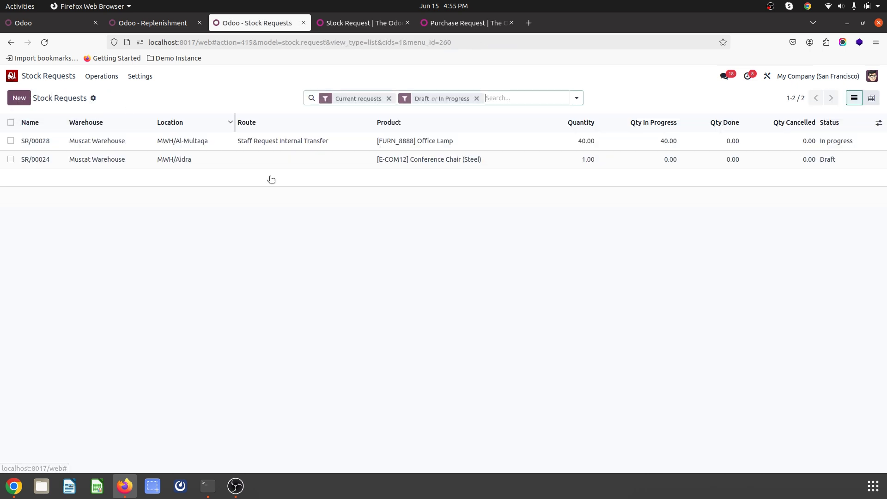
pyautogui.click(268, 143)
pyautogui.click(438, 98)
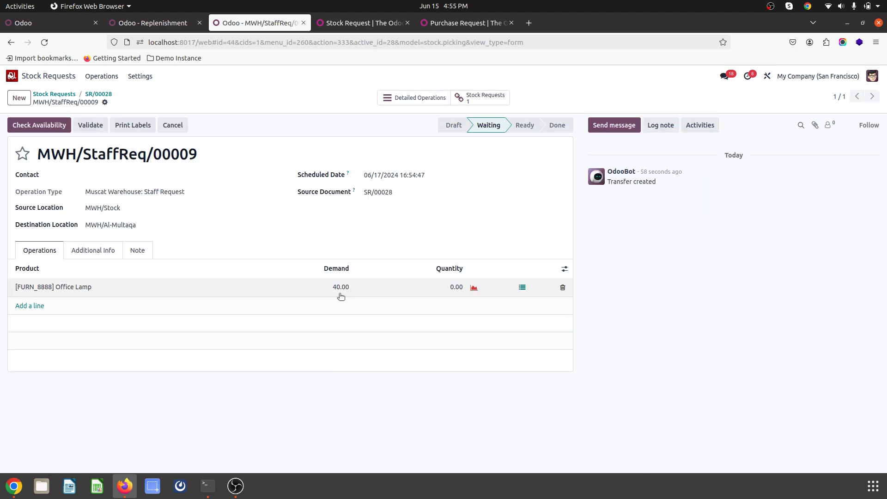
# Step: Set the trigger of the Office Lamp replenishment rule to Manual and compare the lamp's forecasted report with the waiting transfer
pyautogui.click(174, 24)
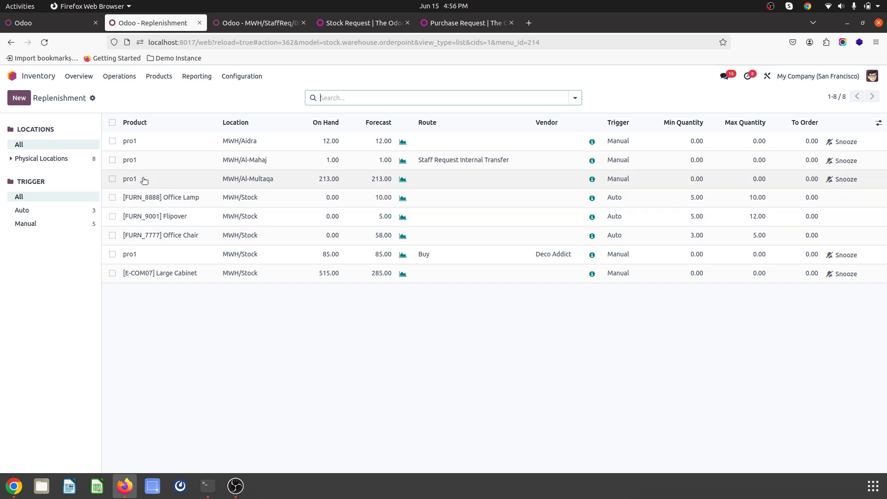
pyautogui.click(630, 200)
pyautogui.click(623, 220)
pyautogui.click(535, 349)
pyautogui.click(461, 196)
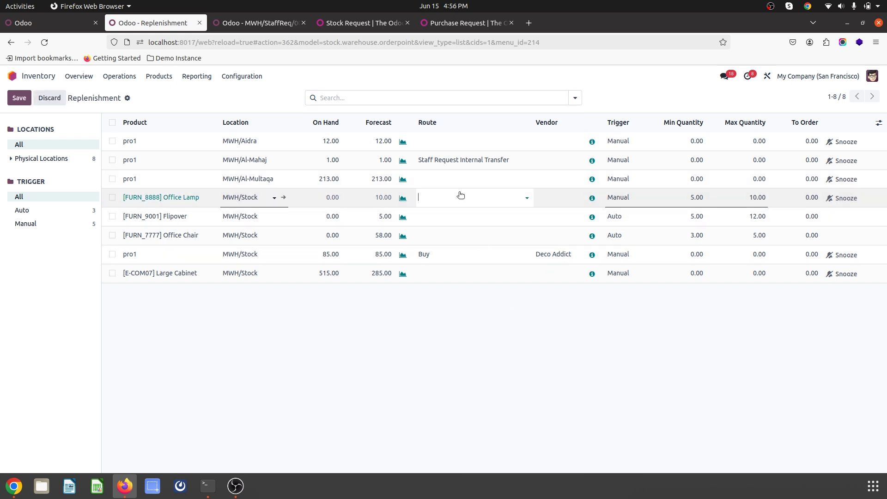
pyautogui.click(403, 198)
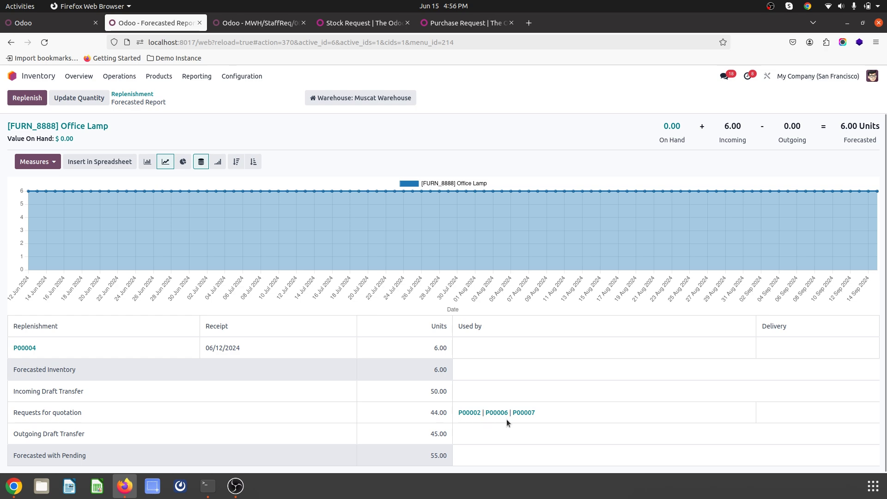
pyautogui.click(257, 23)
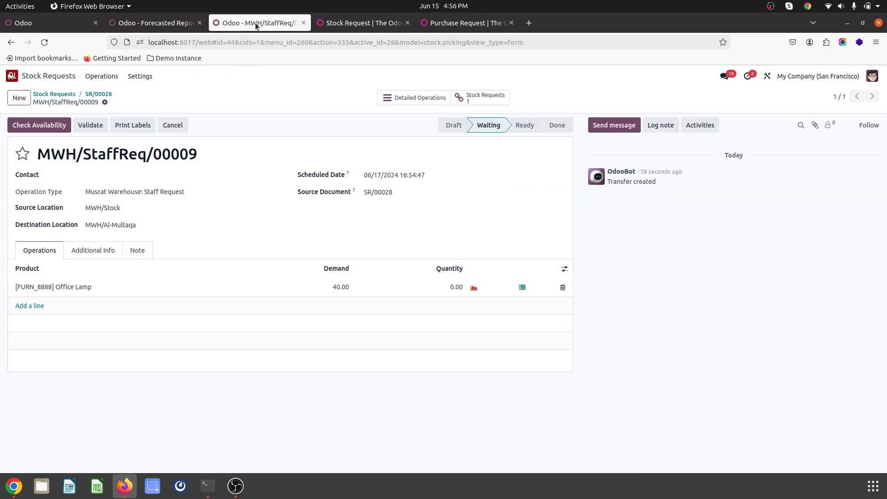
pyautogui.click(171, 23)
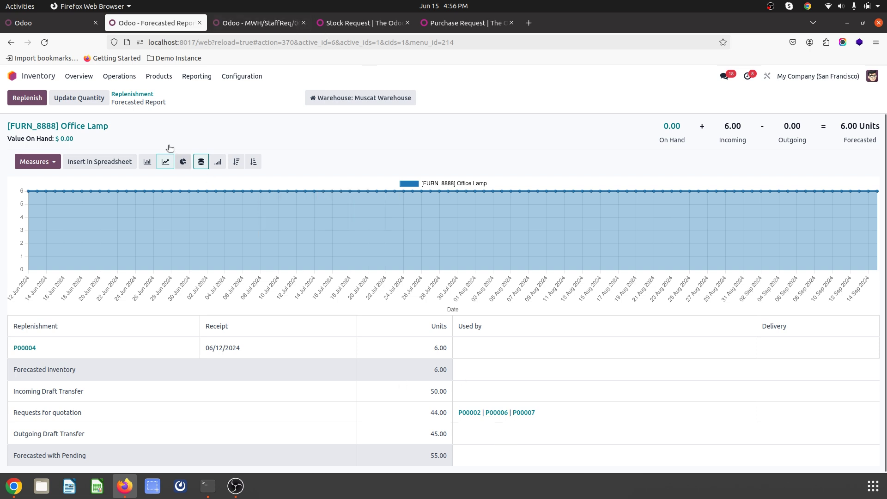
# Step: Look through the requests for quotation in the Purchase app and open the list of purchase orders
pyautogui.click(12, 75)
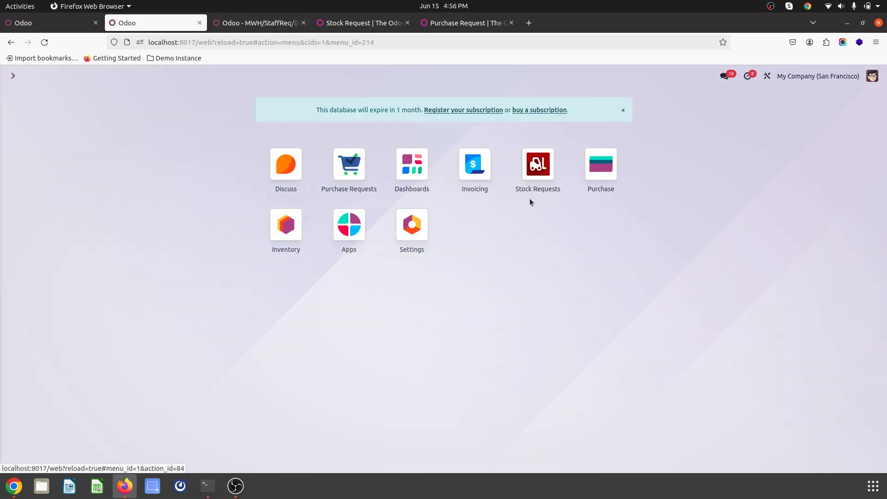
pyautogui.click(583, 183)
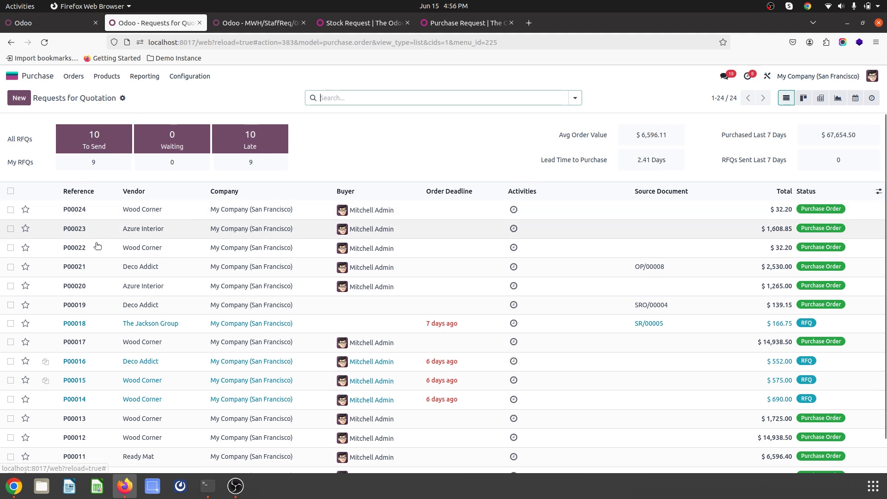
pyautogui.scroll(-3, 100, 376)
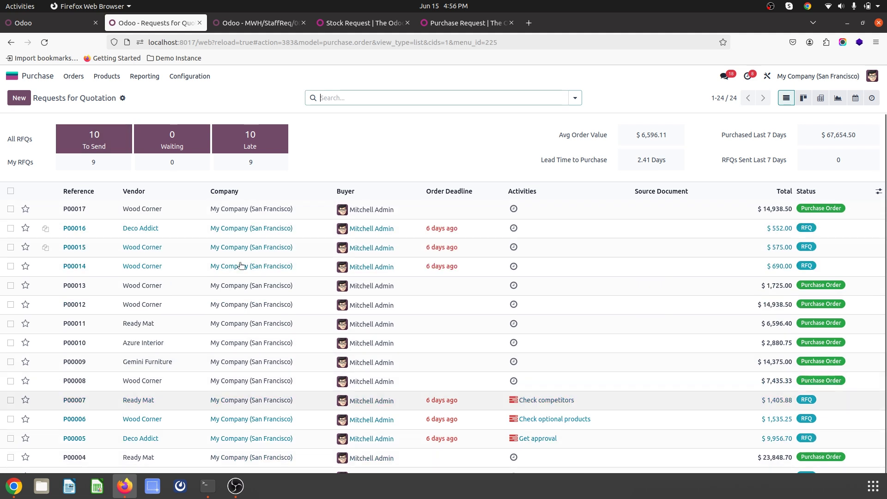
pyautogui.click(73, 77)
pyautogui.click(95, 108)
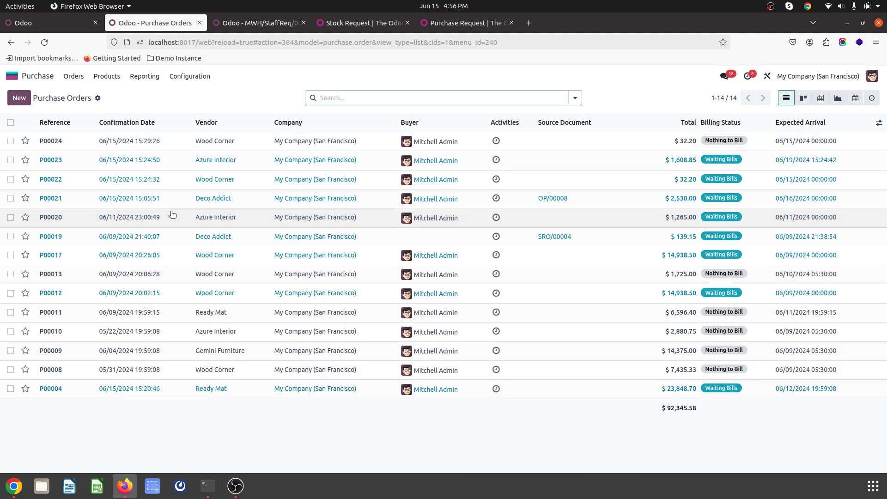
pyautogui.click(822, 78)
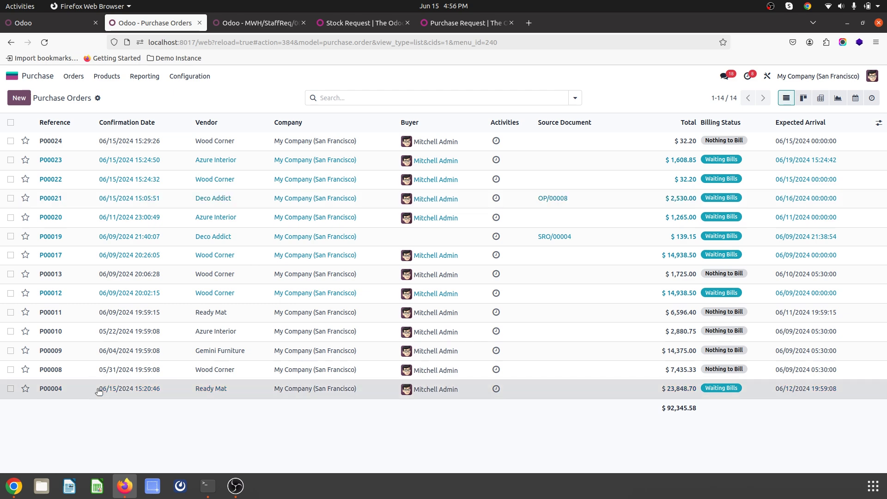
# Step: Review the product lines of purchase order P00004 and the orders preceding it, and return to the purchase order list
pyautogui.click(98, 391)
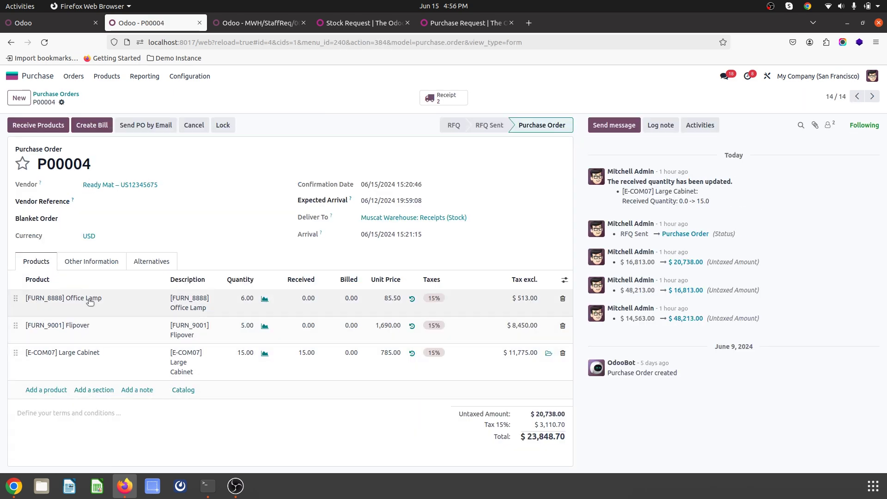
pyautogui.click(857, 97)
pyautogui.click(855, 98)
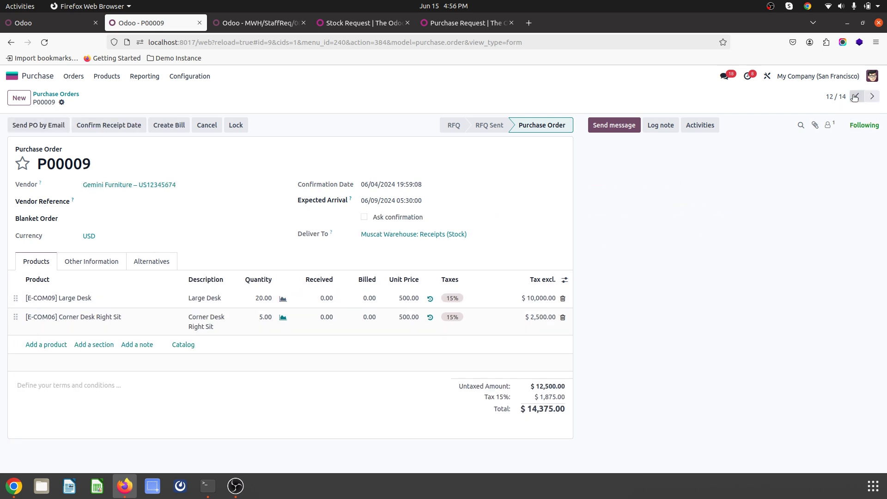
pyautogui.click(58, 95)
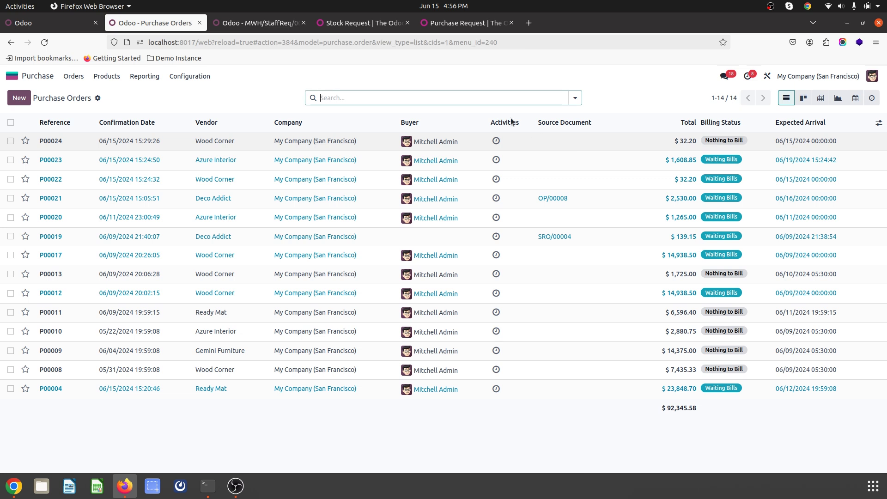
# Step: Search the purchase orders by product for "office", inspect order P00010, and return to the filtered list
pyautogui.write('offic')
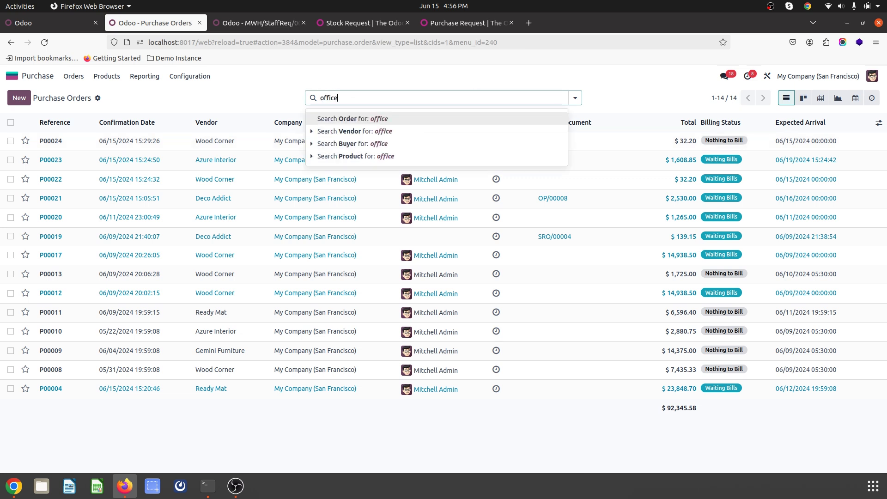
pyautogui.write('e')
pyautogui.press('Down')
pyautogui.press('Down')
pyautogui.press('Down')
pyautogui.press('Return')
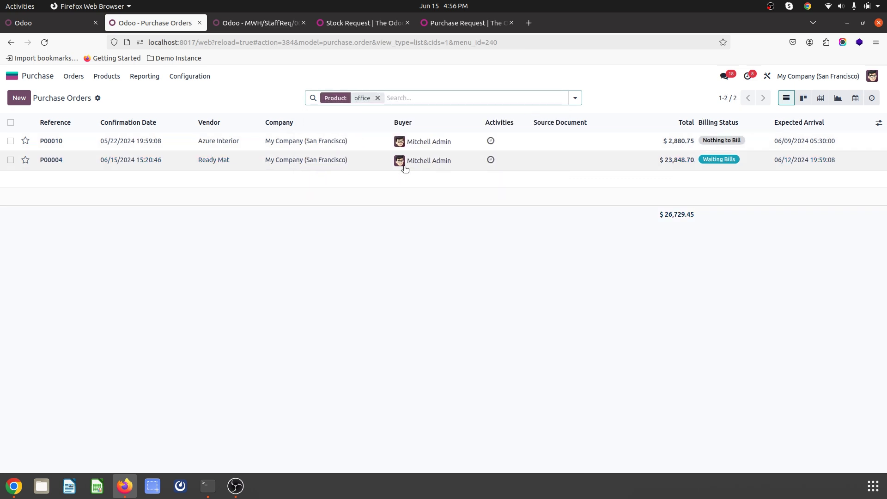
pyautogui.click(281, 141)
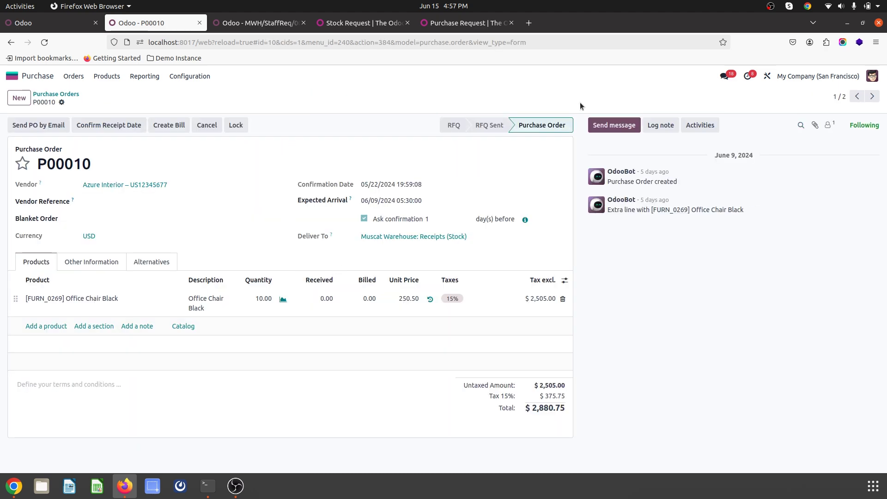
pyautogui.click(70, 93)
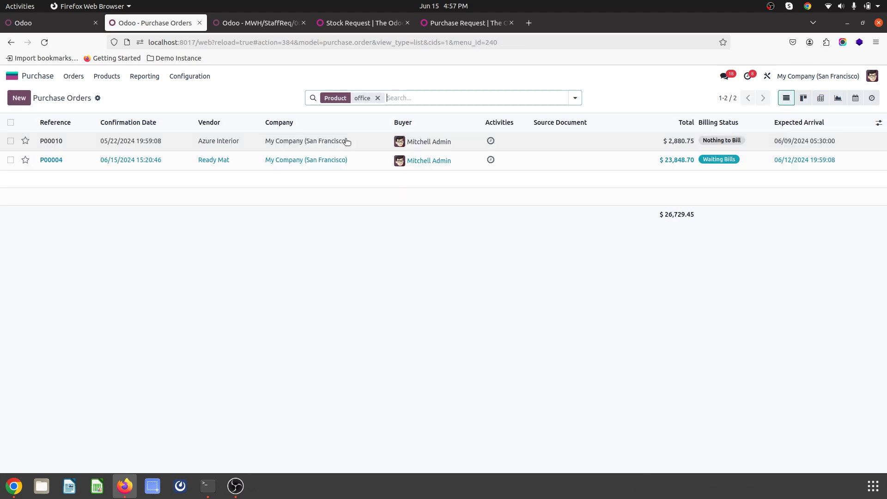
# Step: Filter the purchase orders by product "lamp" instead of "office" and open purchase order P00004
pyautogui.press('BackSpace')
pyautogui.write('lamp')
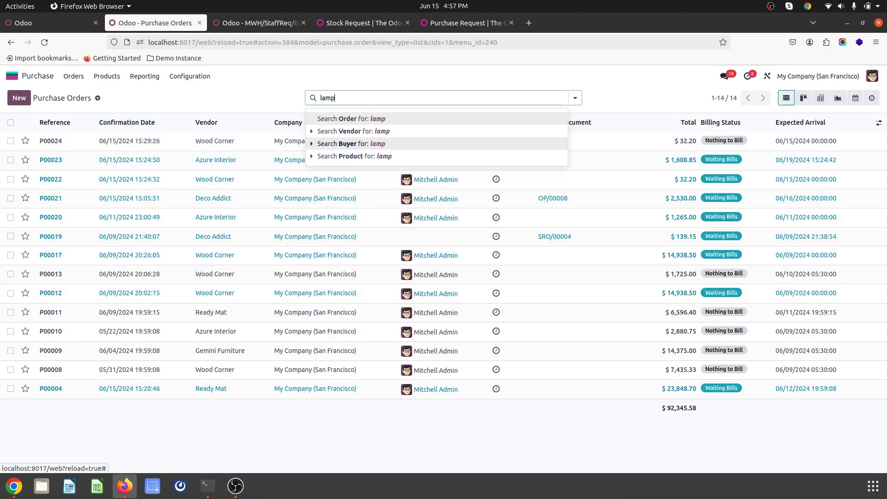
pyautogui.press('Down')
pyautogui.press('Down')
pyautogui.press('Down')
pyautogui.press('Return')
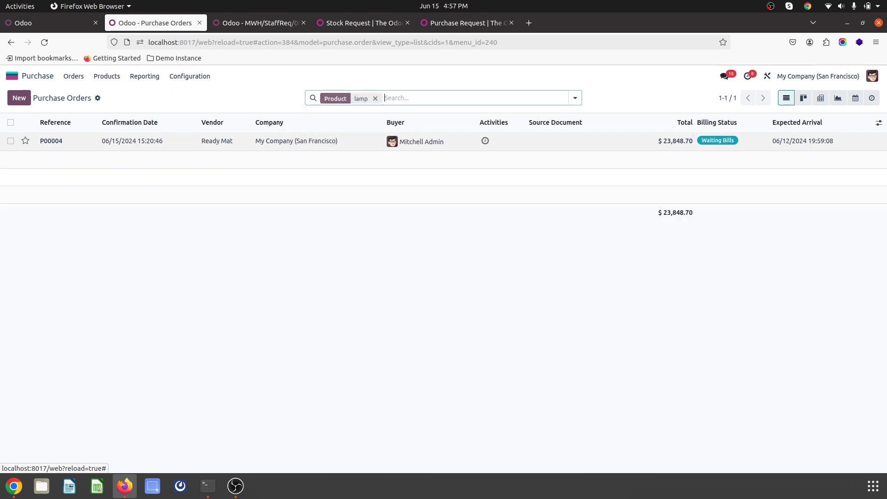
pyautogui.click(293, 141)
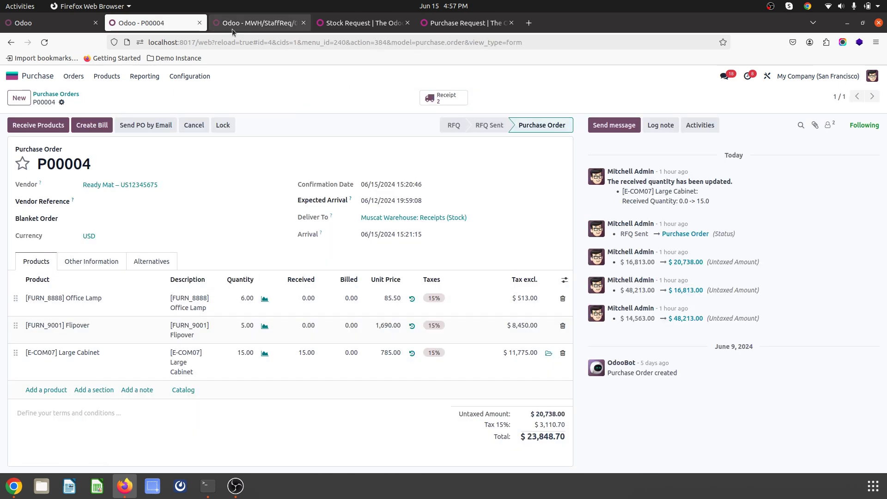
# Step: Open the forecasted report of the Office Lamp line and inspect its linked request for quotation P00002
pyautogui.click(265, 298)
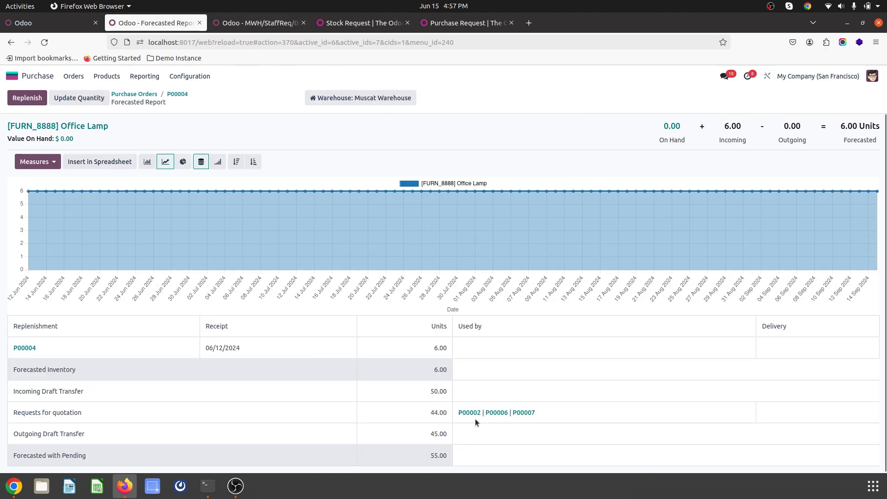
pyautogui.click(474, 412)
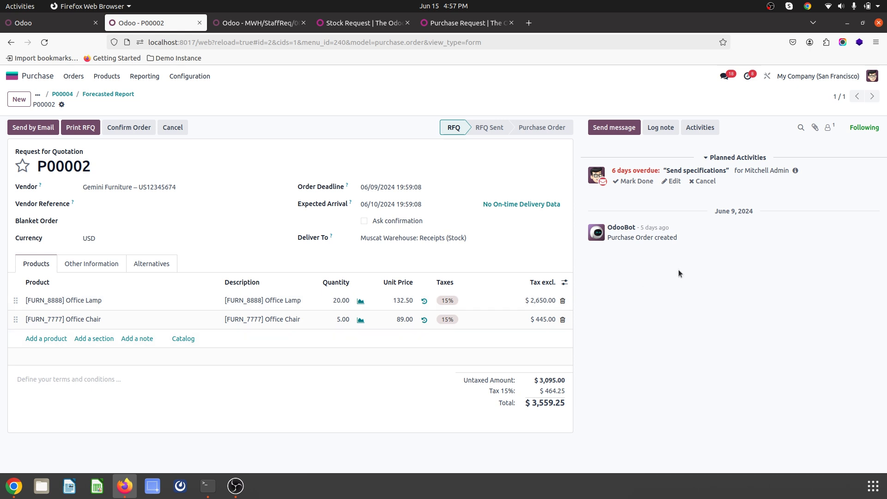
pyautogui.click(108, 94)
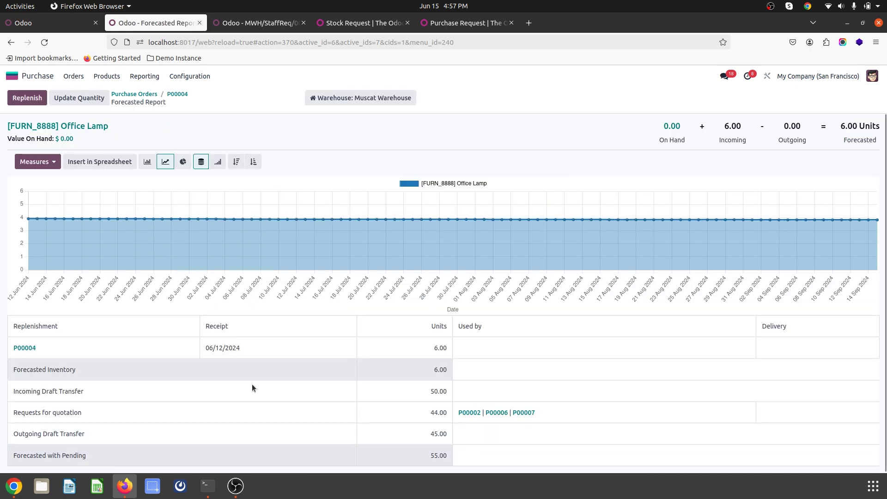
pyautogui.click(468, 413)
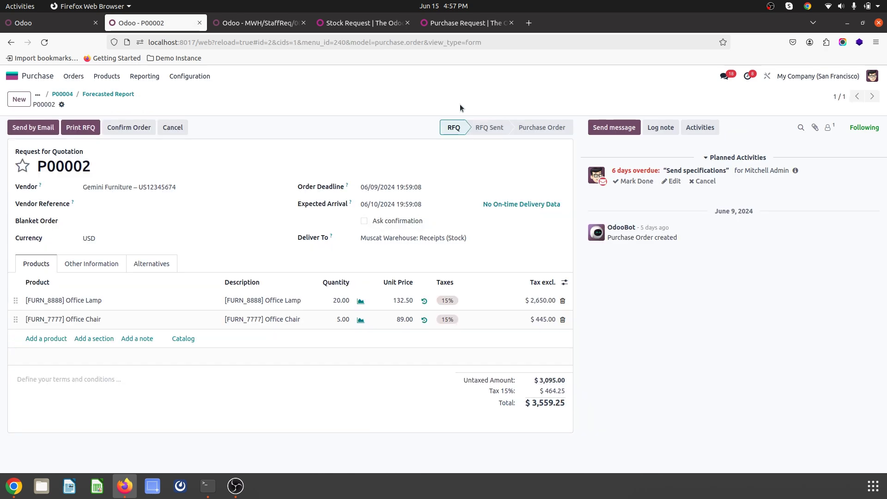
pyautogui.click(108, 95)
# Step: Set the Office Lamp quantity to 0 in request for quotation P00006, save it, and return to the forecasted report
pyautogui.click(497, 413)
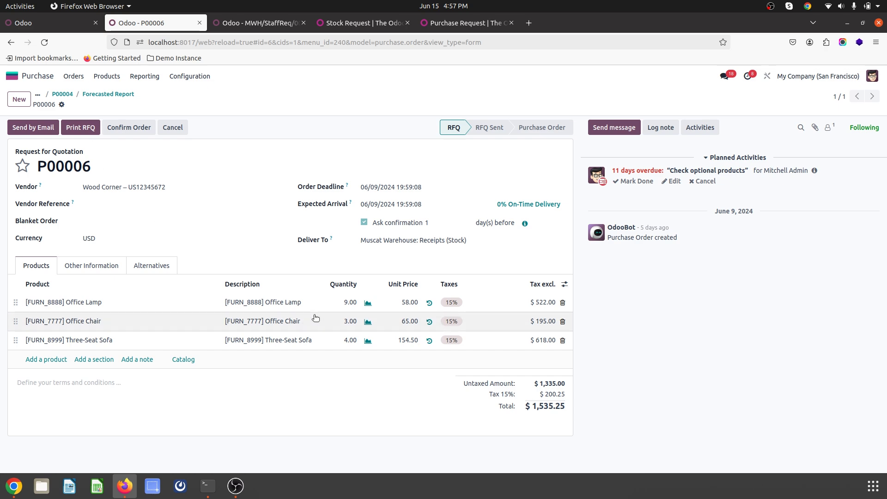
pyautogui.click(350, 305)
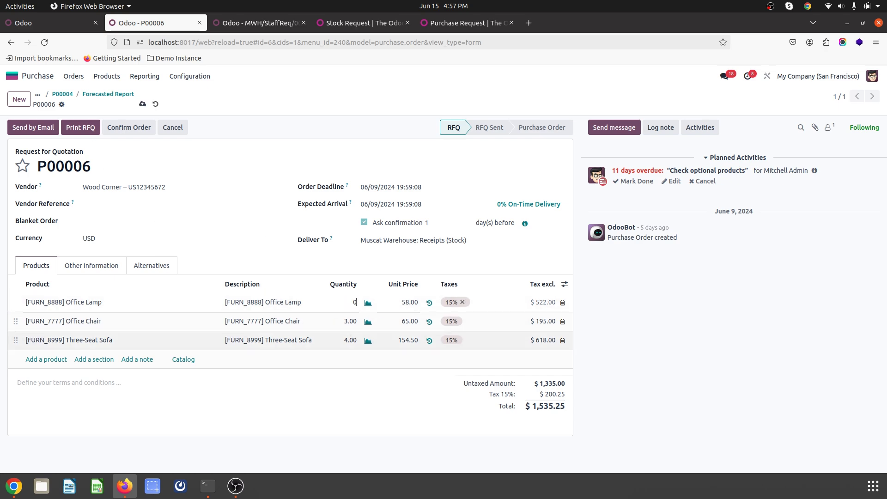
pyautogui.write('0')
pyautogui.click(139, 105)
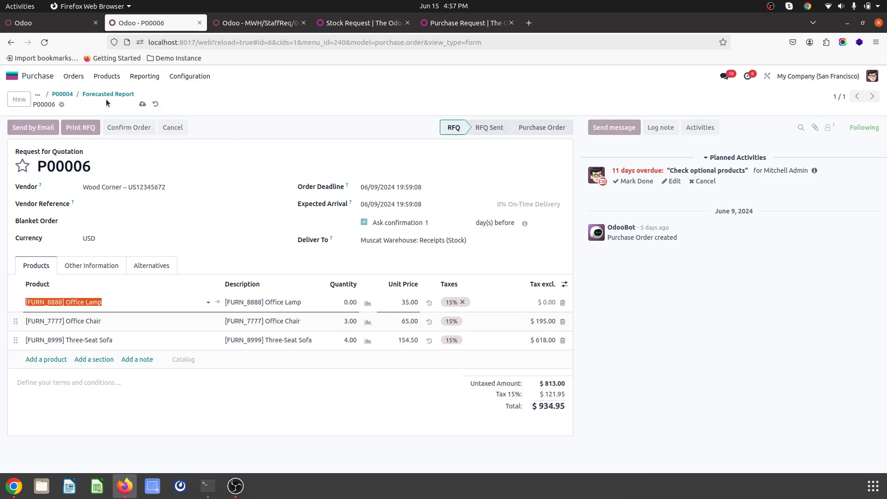
pyautogui.click(109, 94)
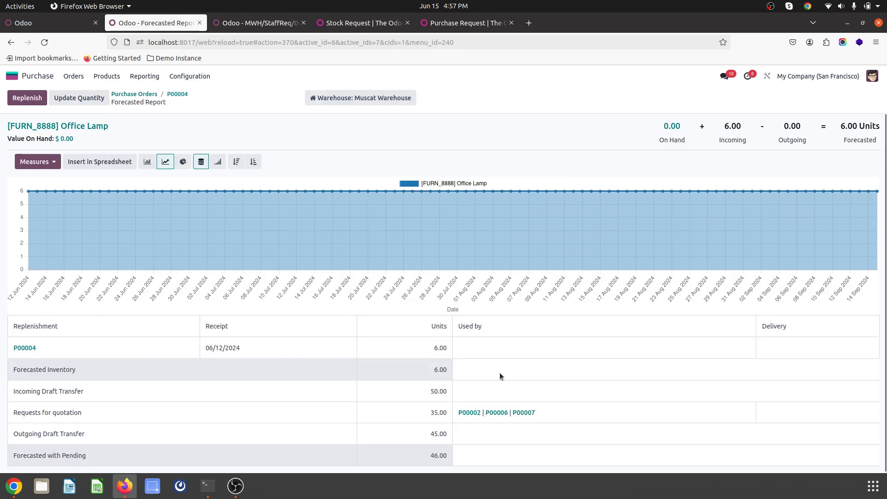
# Step: Set the Office Lamp quantity to 0 in request for quotation P00002 and return to the forecasted report
pyautogui.click(469, 413)
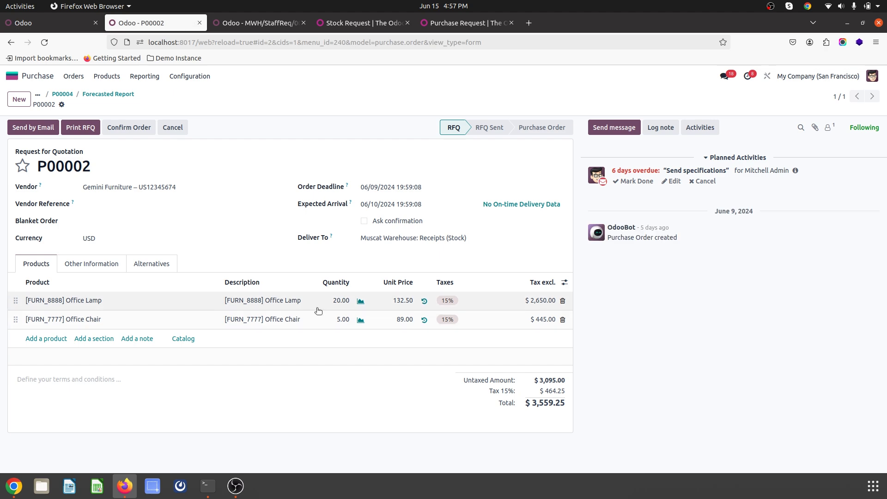
pyautogui.click(343, 303)
pyautogui.write('0')
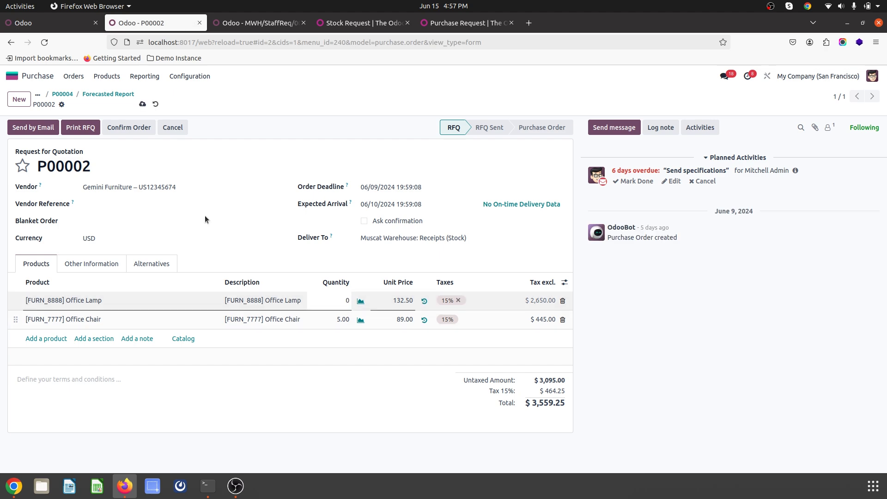
pyautogui.click(116, 94)
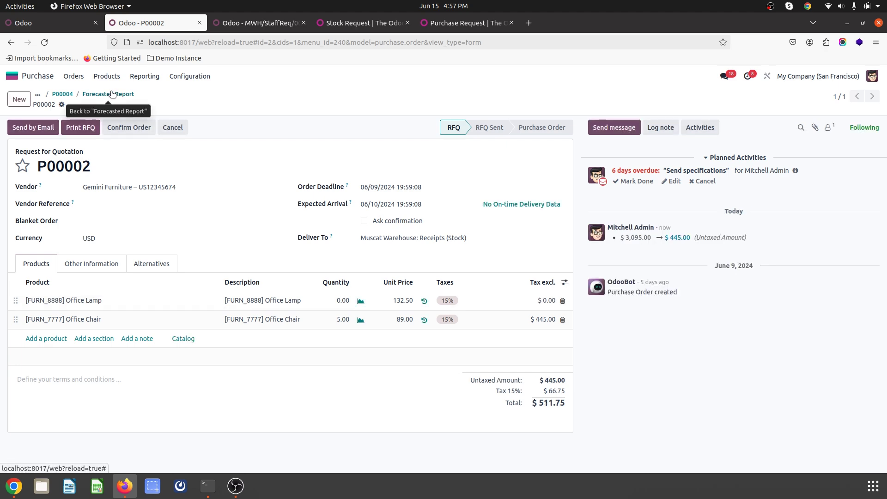
# Step: Set the Office Lamp quantity to 0 in request for quotation P00007 and return to the forecasted report
pyautogui.click(523, 412)
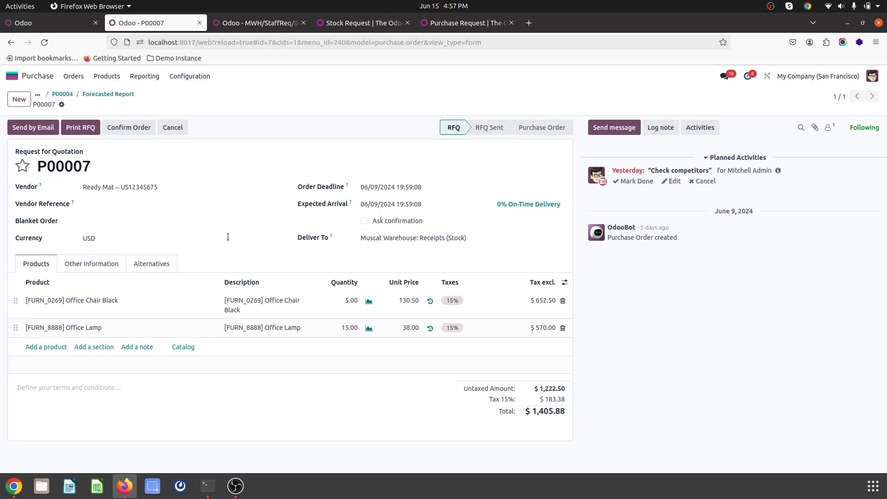
pyautogui.click(346, 328)
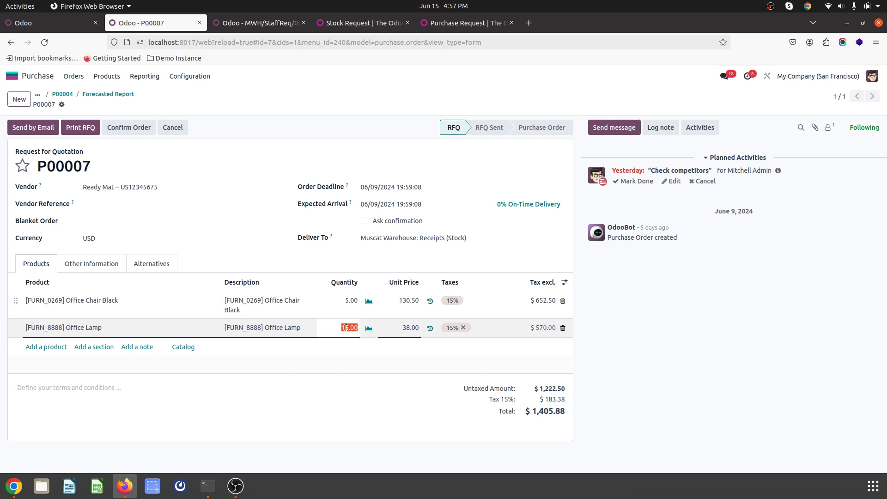
pyautogui.write('0')
pyautogui.click(103, 94)
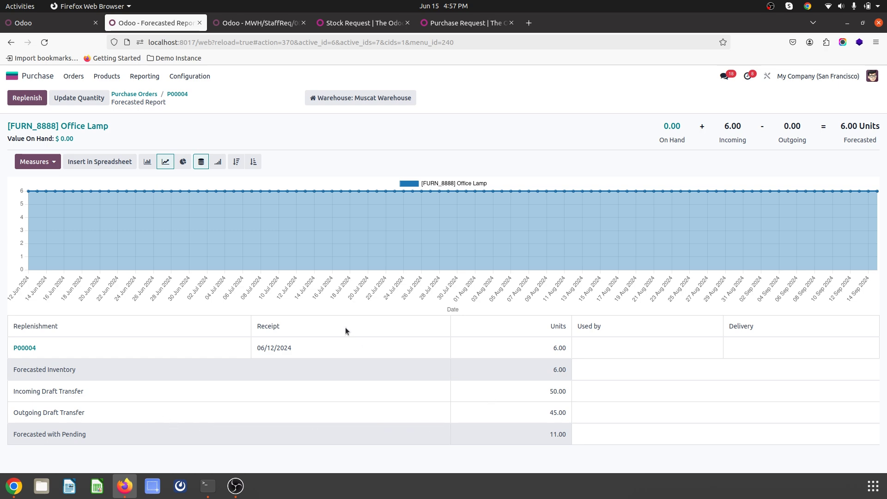
# Step: Recheck the Office Lamp forecast from purchase order P00004 and validate the order's ready receipt MWH/IN/00015
pyautogui.click(178, 94)
pyautogui.click(265, 298)
pyautogui.click(178, 94)
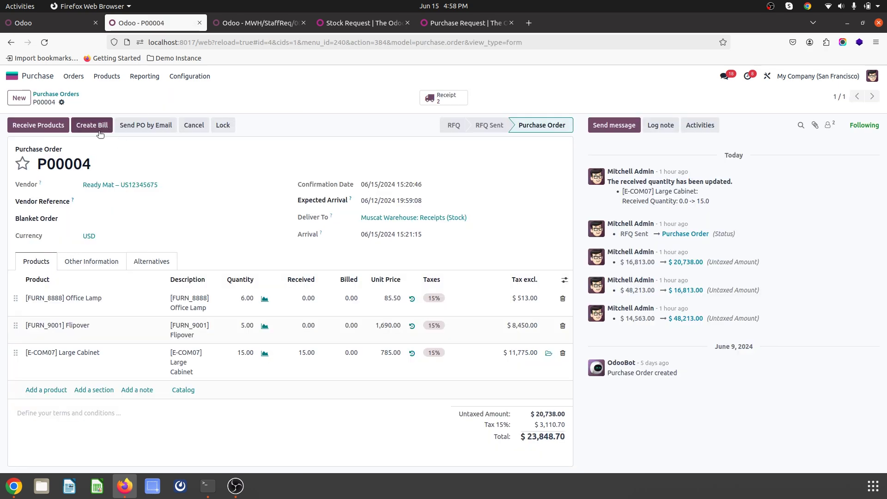
pyautogui.click(443, 97)
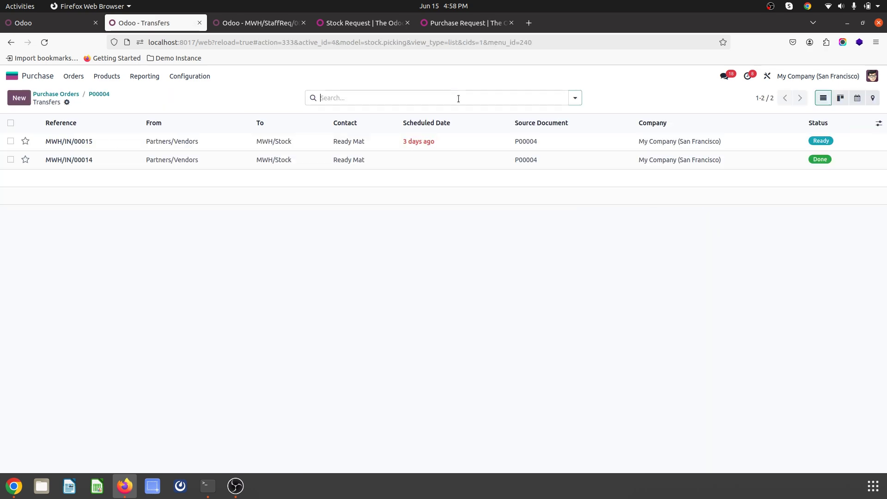
pyautogui.click(276, 160)
pyautogui.click(857, 96)
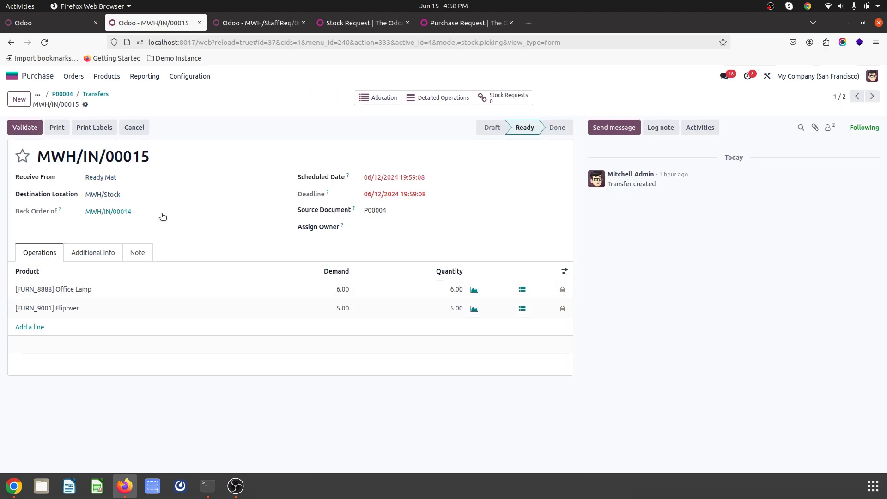
pyautogui.click(25, 128)
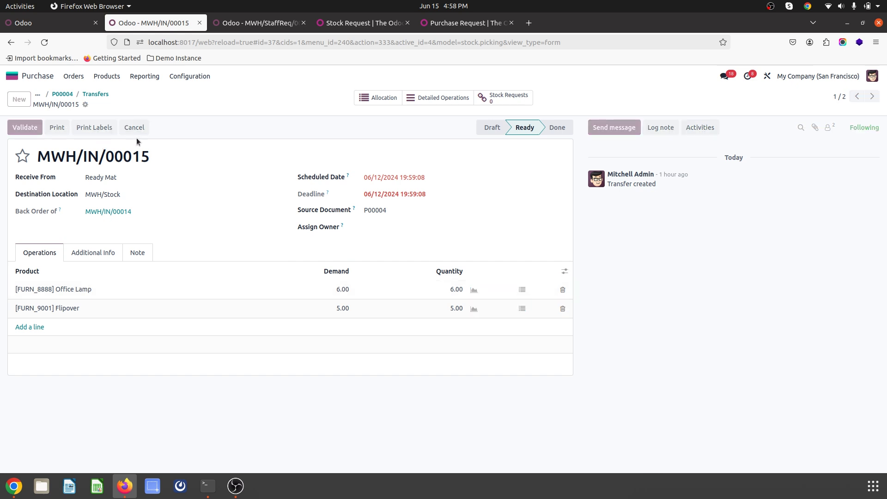
# Step: Return to the purchase order list and check product availability on the waiting staff request transfer MWH/StaffReq/00009
pyautogui.click(100, 94)
pyautogui.click(91, 95)
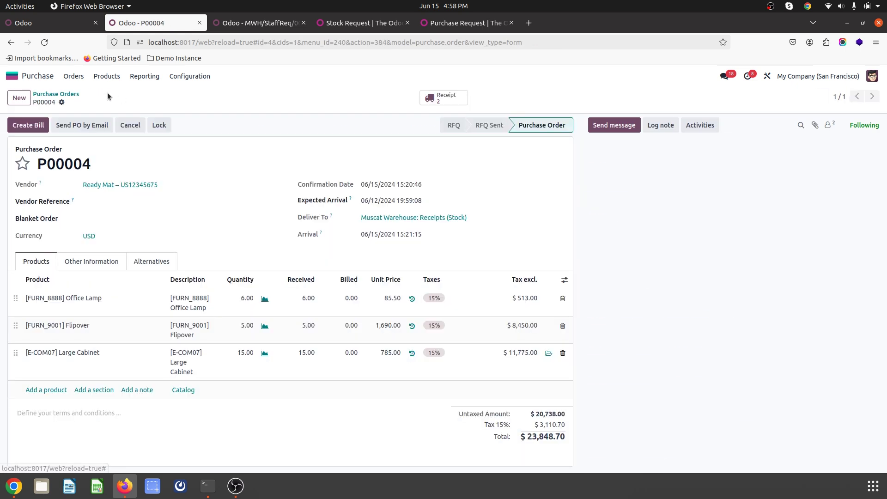
pyautogui.click(66, 94)
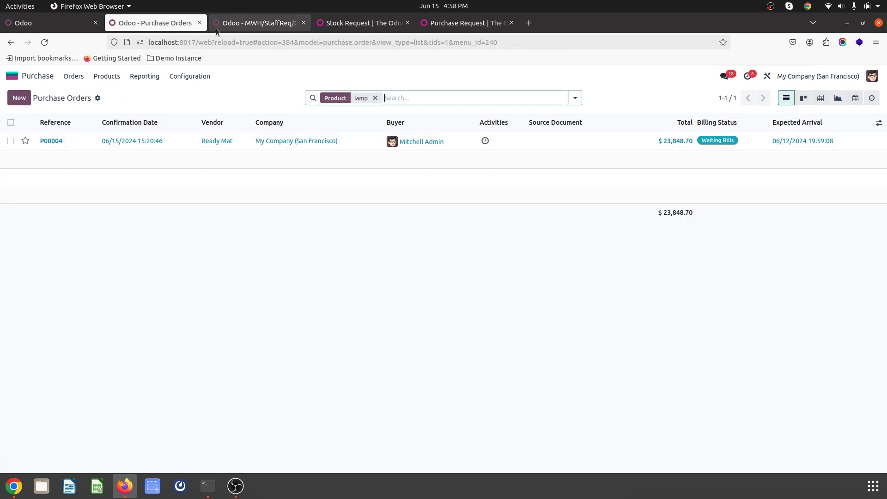
pyautogui.click(235, 23)
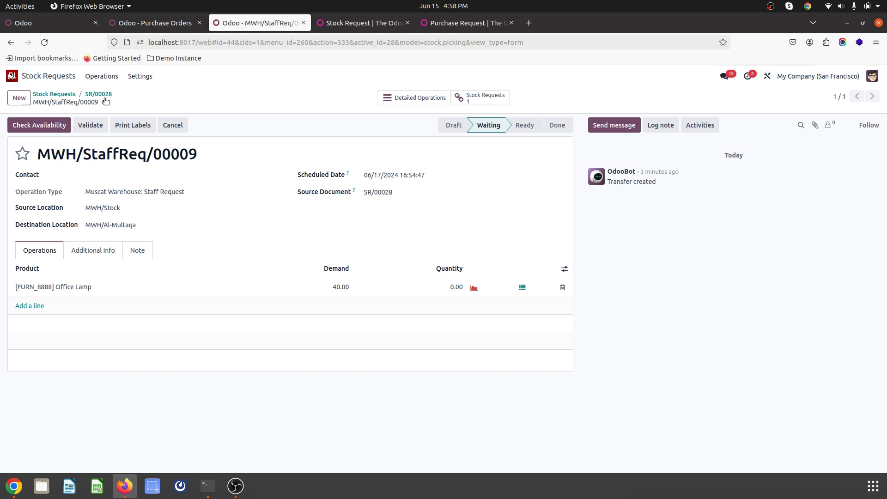
pyautogui.click(39, 125)
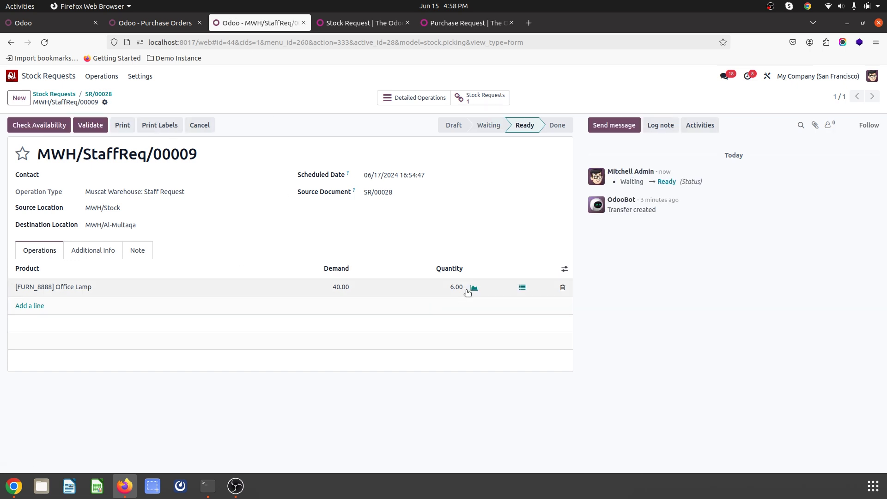
# Step: Open the Replenishment list in the Inventory app
pyautogui.click(167, 26)
pyautogui.click(49, 20)
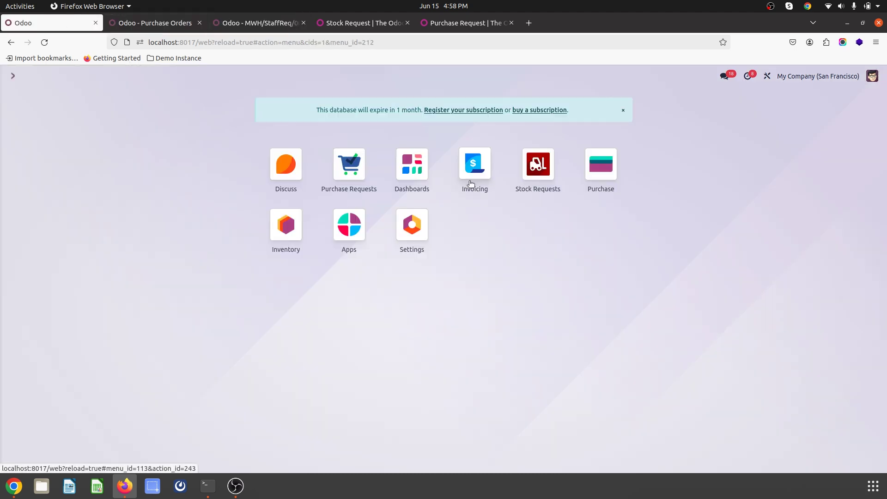
pyautogui.click(291, 237)
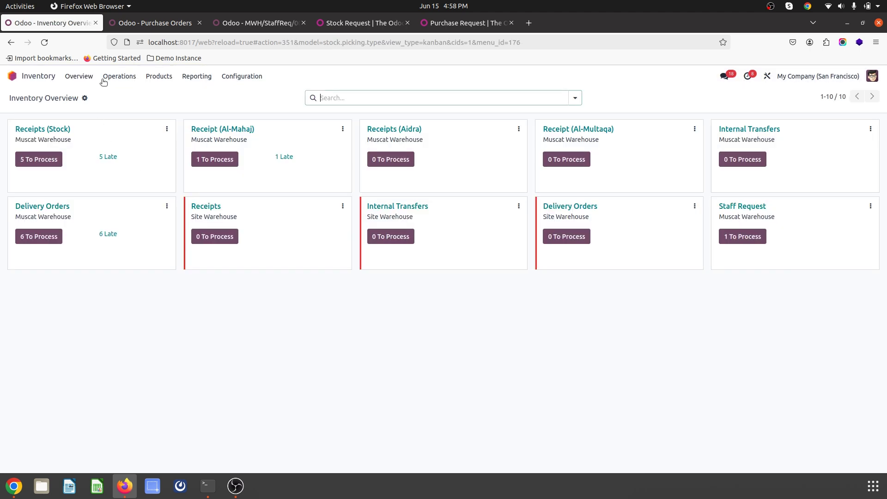
pyautogui.click(118, 76)
pyautogui.click(147, 198)
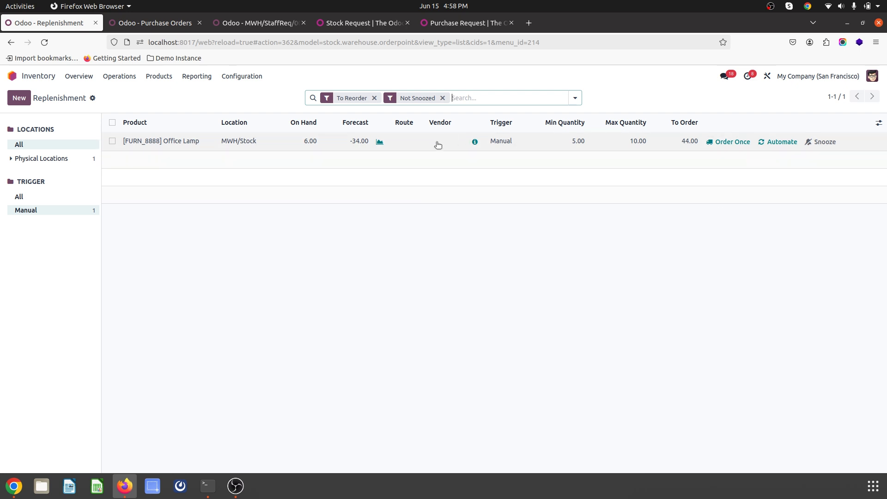
# Step: Set the Office Lamp replenishment's route to Buy and its vendor to Deco Addict, and order it once
pyautogui.click(411, 143)
pyautogui.click(410, 143)
pyautogui.click(415, 183)
pyautogui.click(439, 141)
pyautogui.click(443, 169)
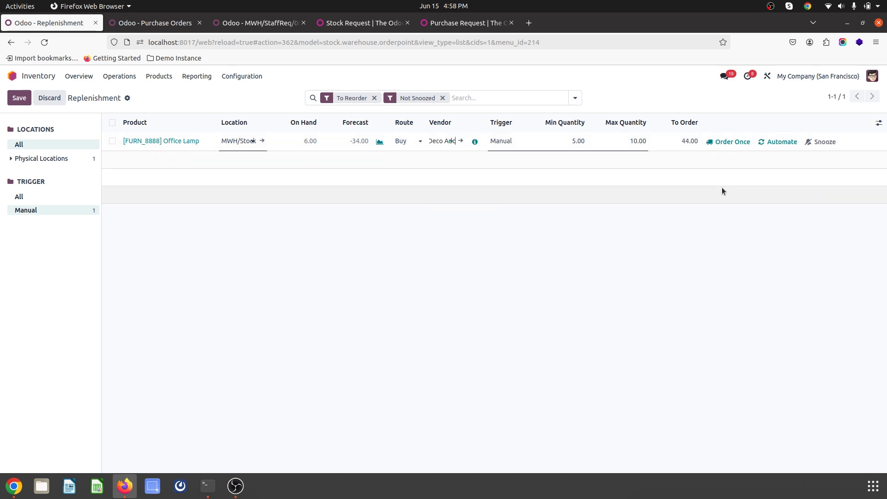
pyautogui.click(731, 218)
pyautogui.click(734, 142)
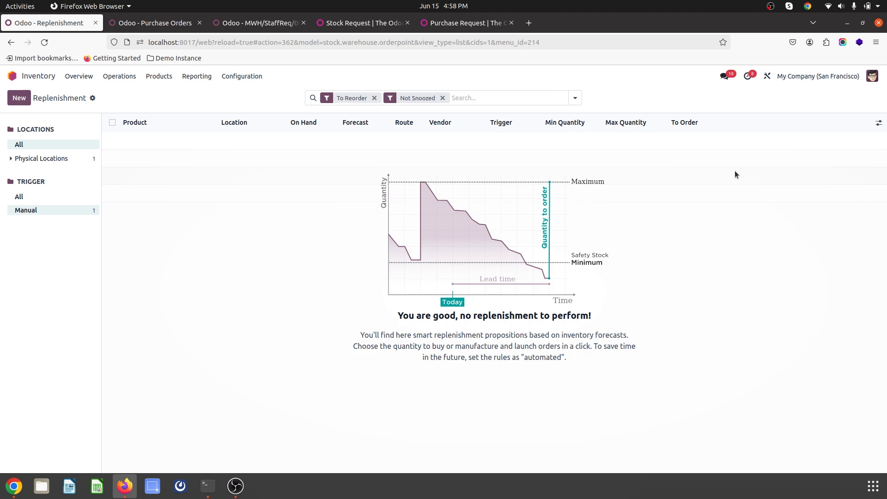
# Step: Open the new draft purchase request PR00008 in the Purchase Requests app
pyautogui.click(13, 76)
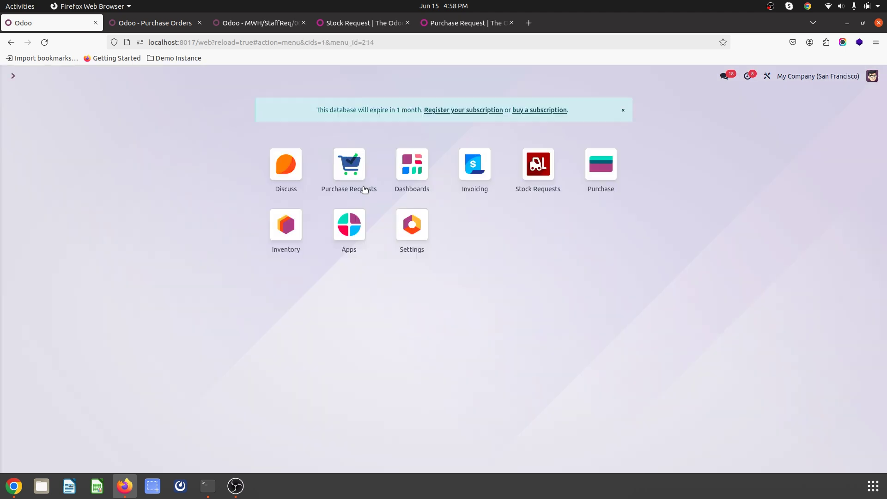
pyautogui.click(347, 171)
pyautogui.click(268, 144)
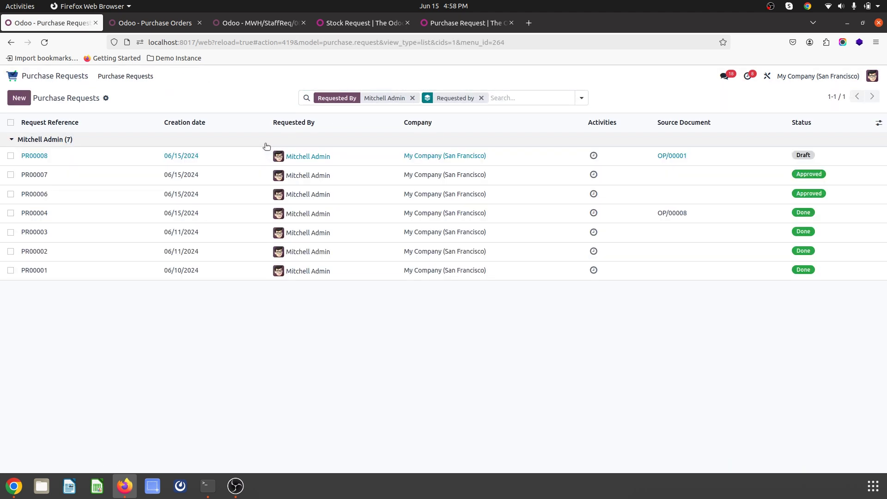
pyautogui.click(212, 158)
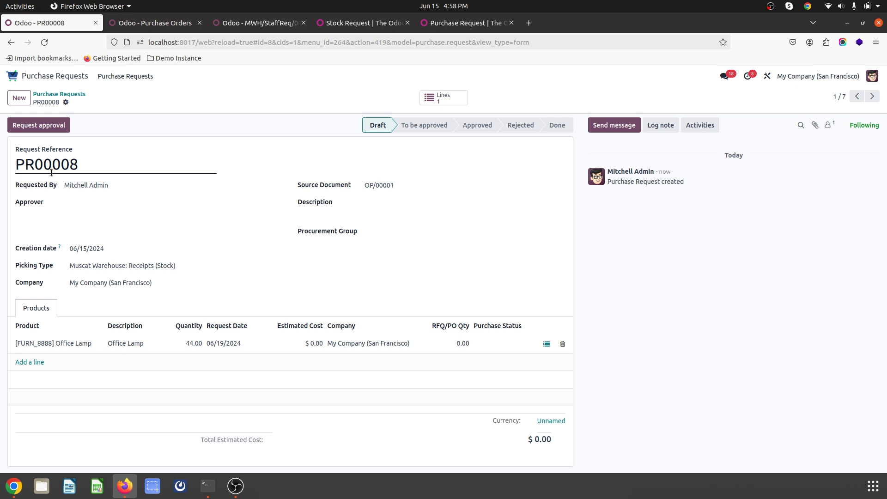
# Step: Switch to the regular user's Chrome session, view purchase request PR00005, and remove the grouping from the Purchase Requests list
pyautogui.click(14, 486)
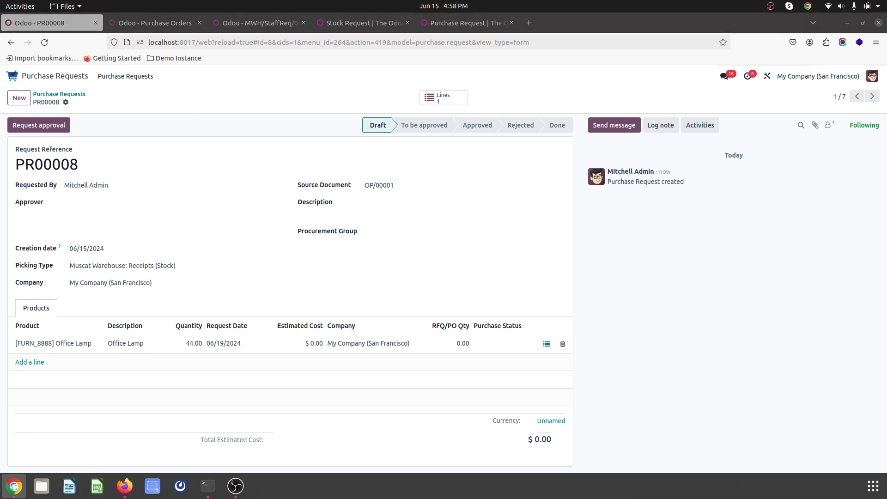
pyautogui.click(12, 79)
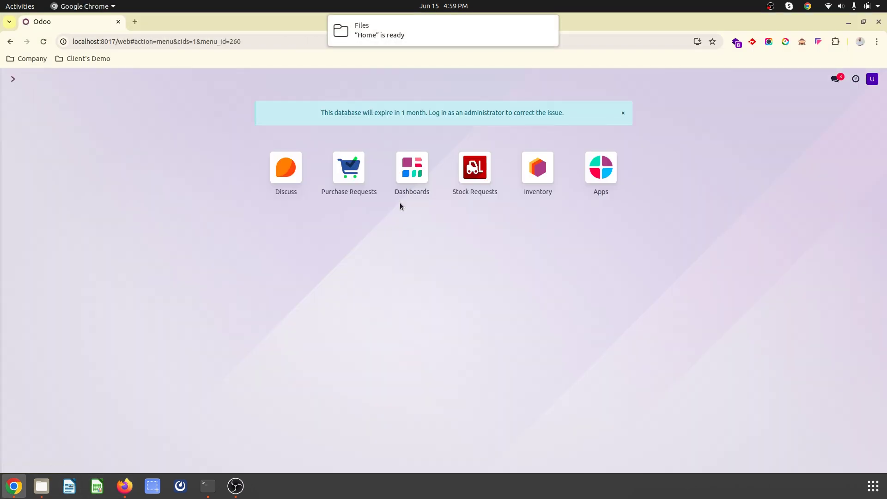
pyautogui.click(350, 173)
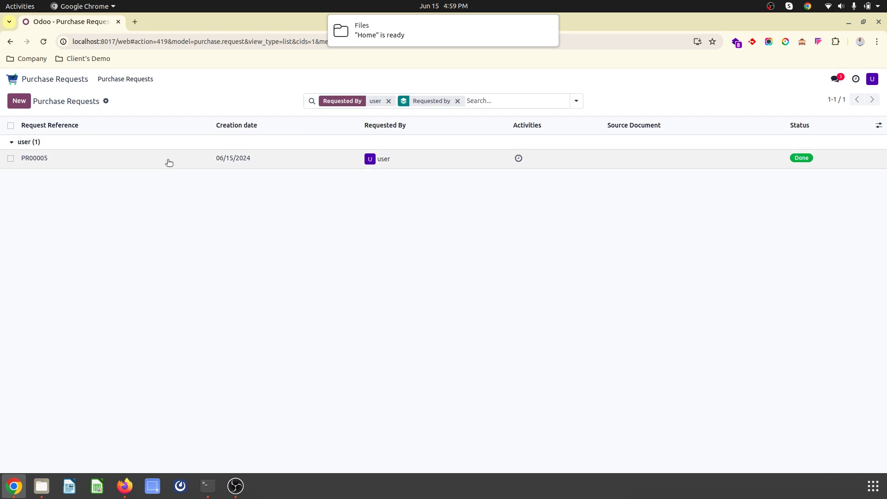
pyautogui.click(168, 160)
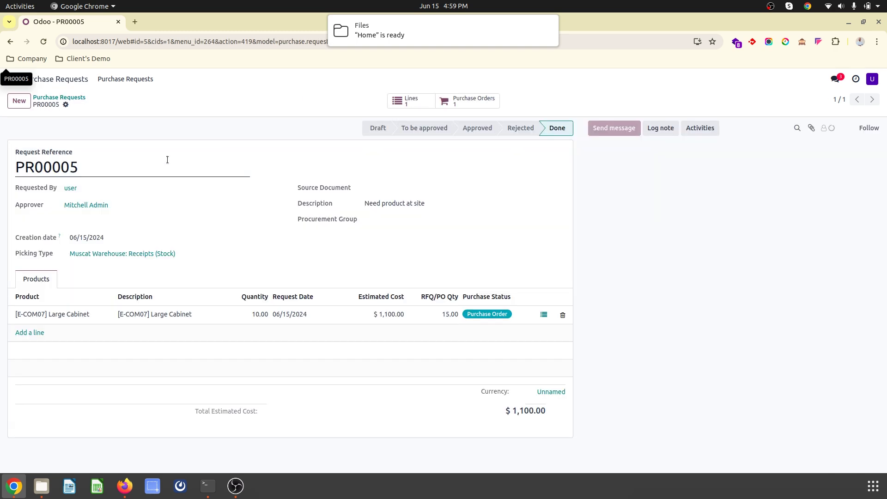
pyautogui.click(77, 101)
pyautogui.press('BackSpace')
pyautogui.press('BackSpace')
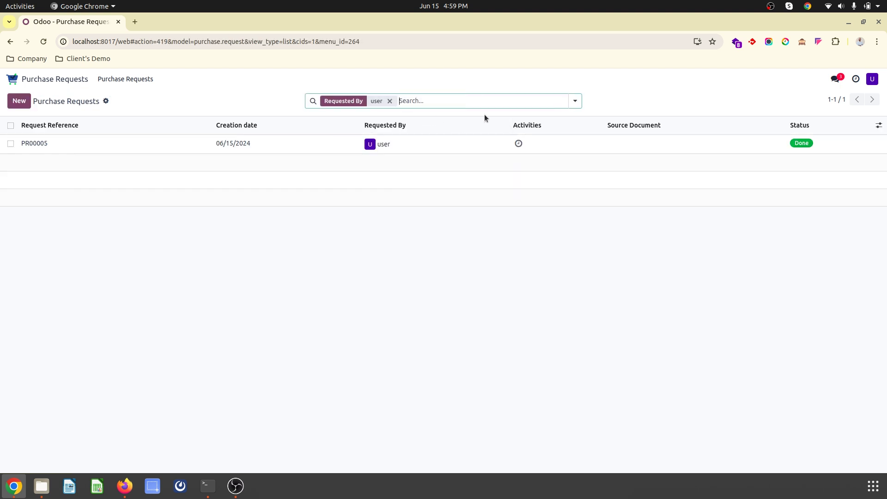
# Step: Switch back to Firefox, request approval for purchase request PR00008, and approve it
pyautogui.click(123, 492)
pyautogui.click(49, 127)
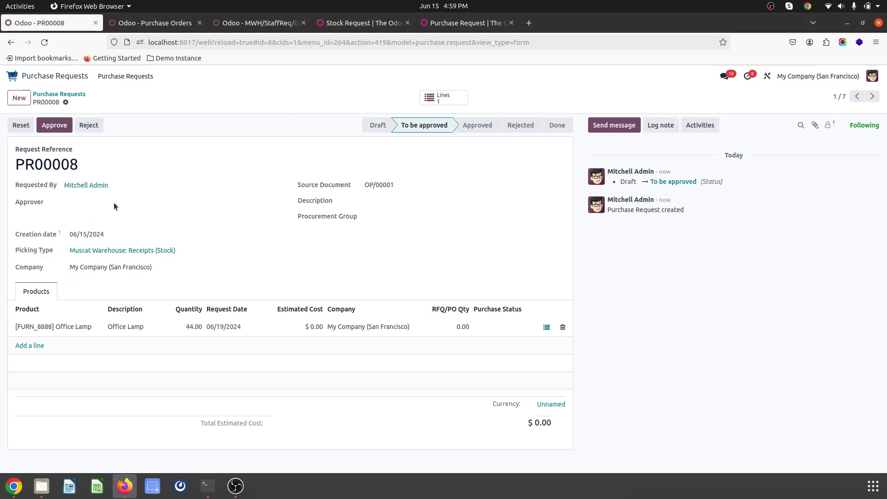
pyautogui.click(54, 125)
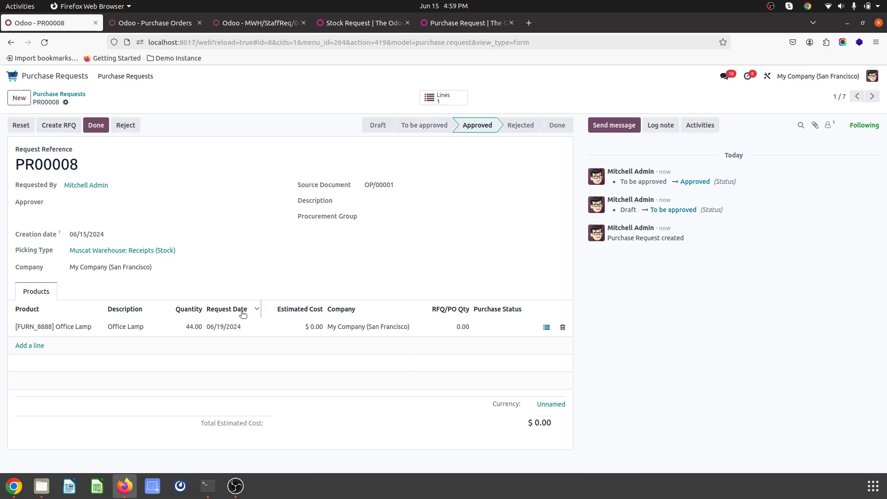
# Step: Create an RFQ from PR00008 for 44 Office Lamps with Wood Corner as supplier, leaving the existing purchase order field empty
pyautogui.click(59, 130)
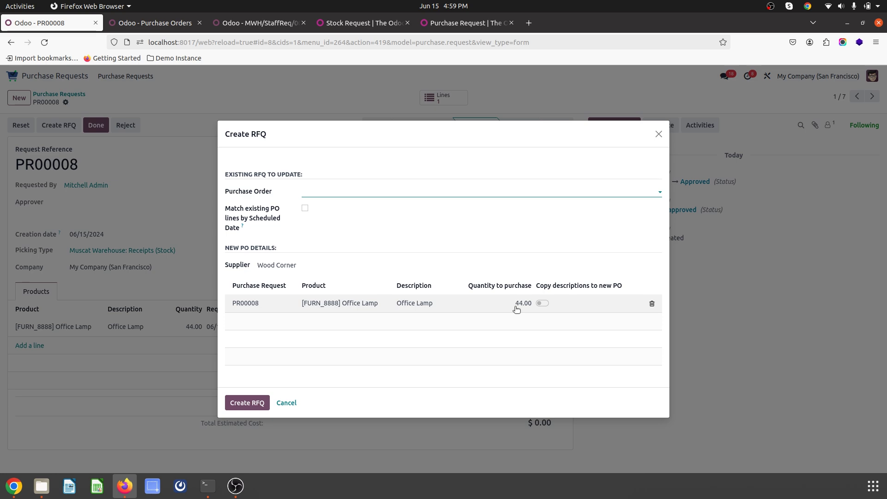
pyautogui.click(363, 189)
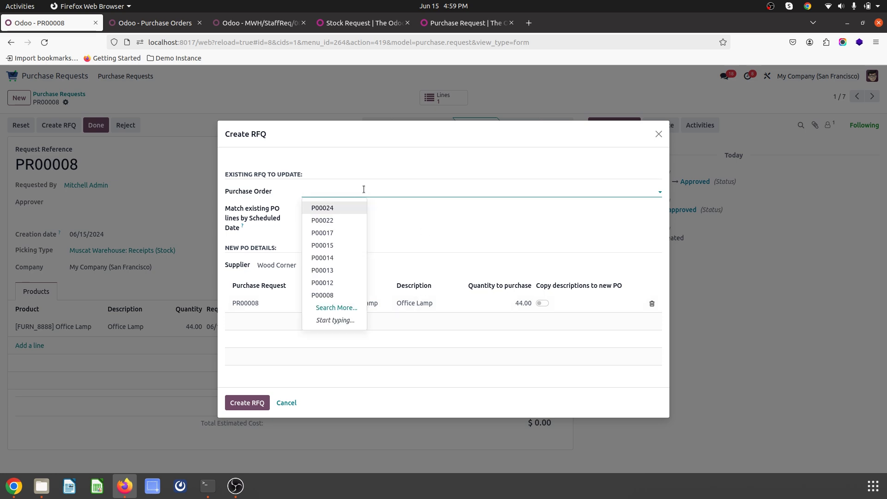
pyautogui.click(363, 189)
pyautogui.click(251, 403)
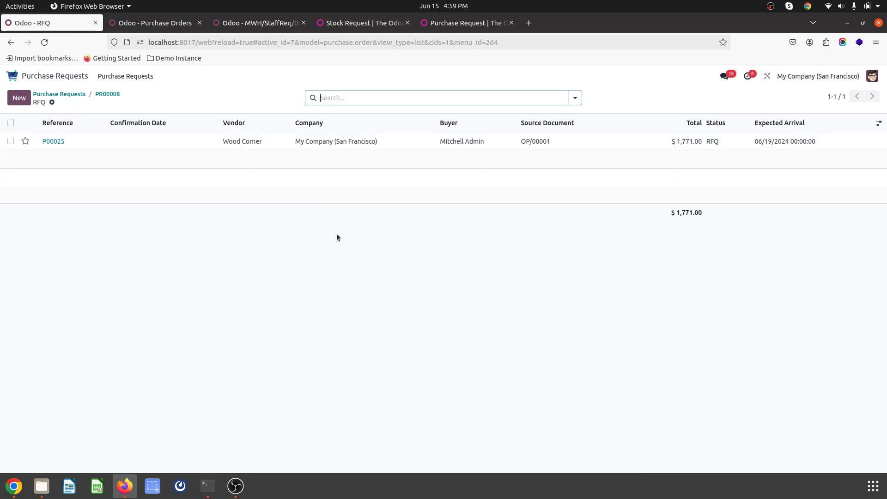
# Step: Open the new Wood Corner RFQ, view the Office Lamp's forecasted report, and confirm the order
pyautogui.click(400, 141)
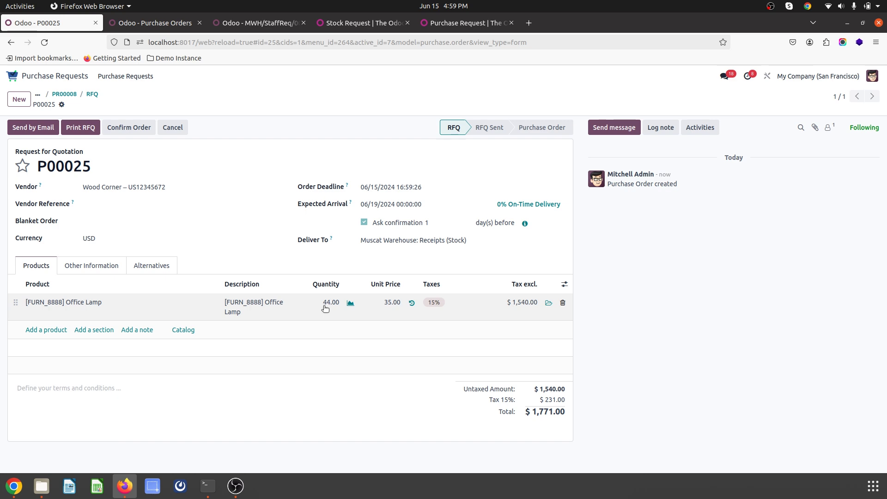
pyautogui.click(350, 304)
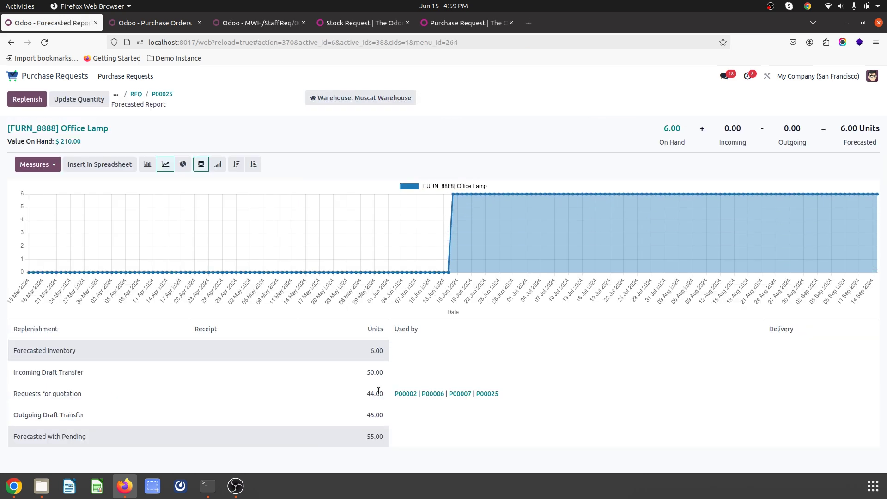
pyautogui.click(162, 95)
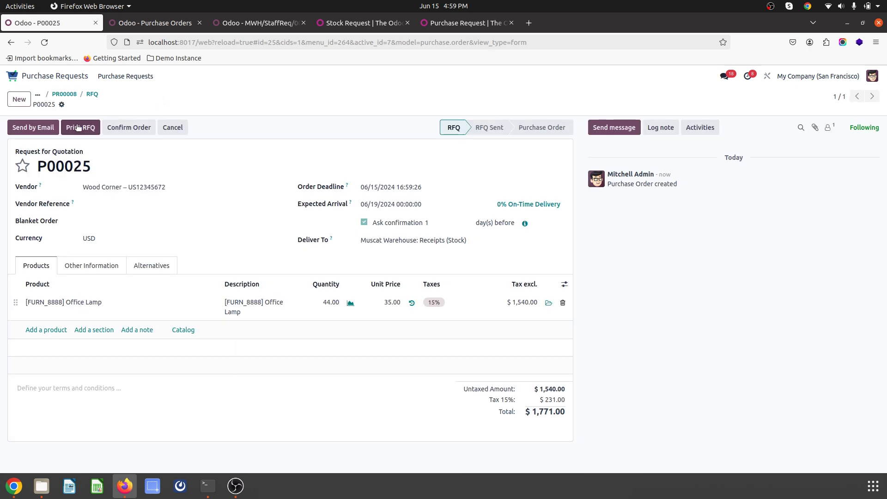
pyautogui.click(113, 127)
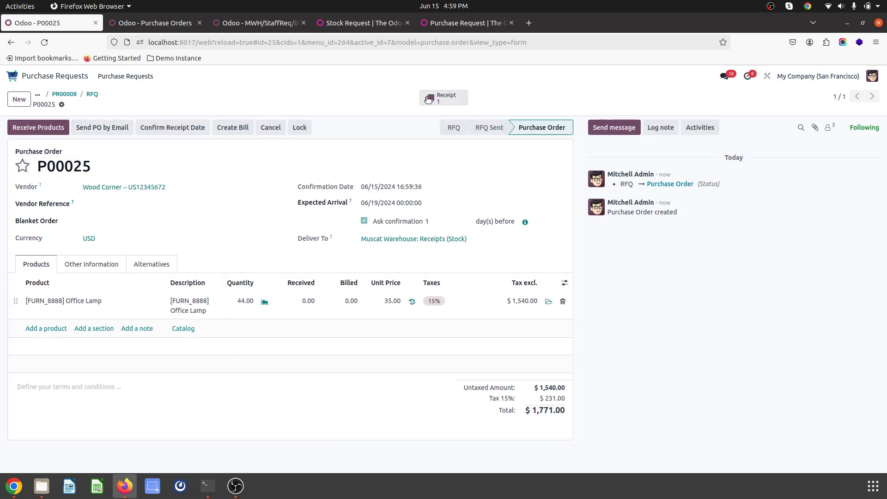
# Step: Return to PR00008 and examine the purchase order lines and allocations of its Office Lamp line
pyautogui.click(95, 95)
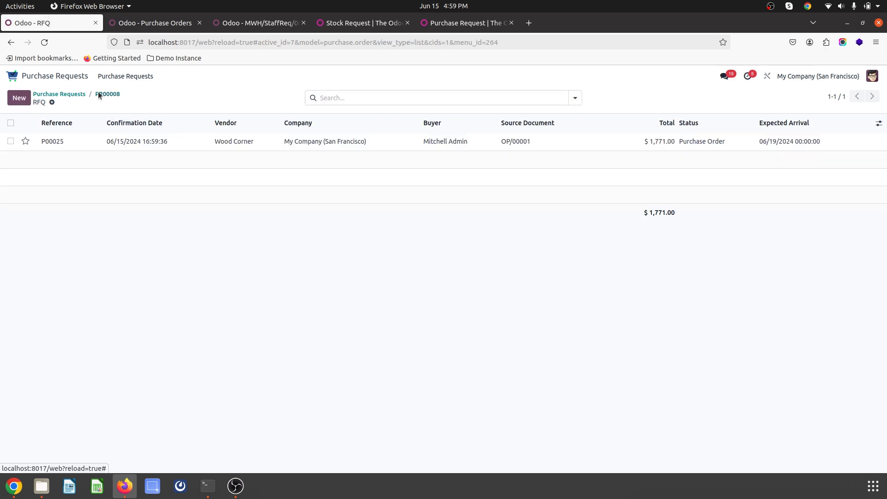
pyautogui.click(100, 95)
pyautogui.click(385, 97)
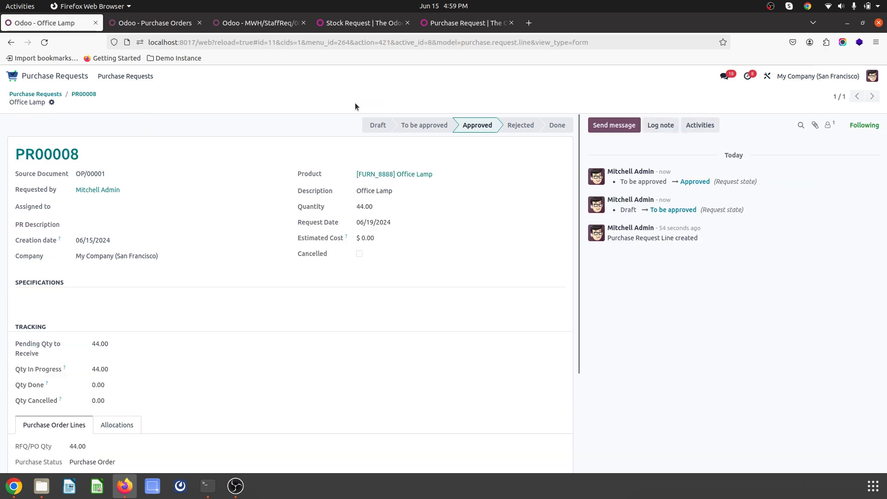
pyautogui.scroll(-5, 174, 366)
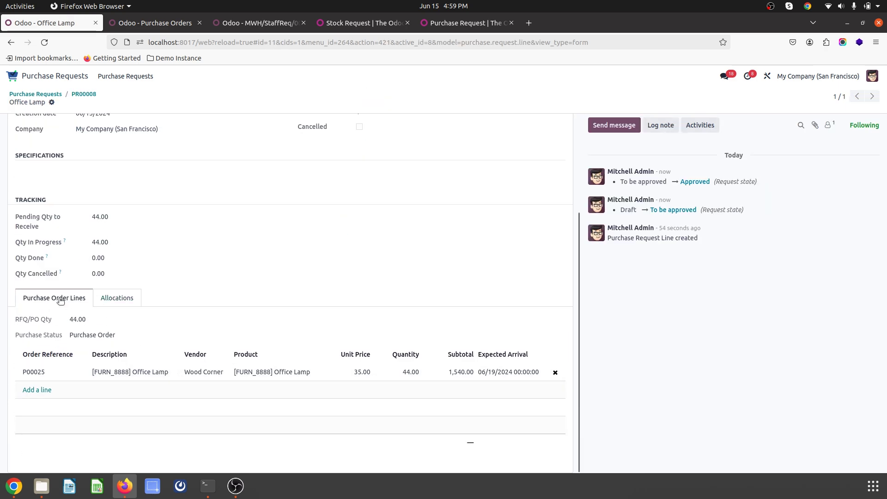
pyautogui.click(117, 297)
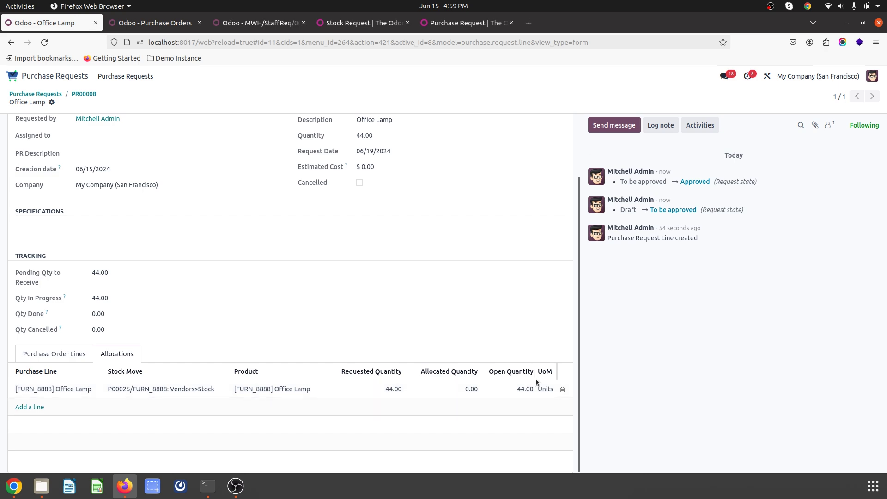
pyautogui.click(65, 360)
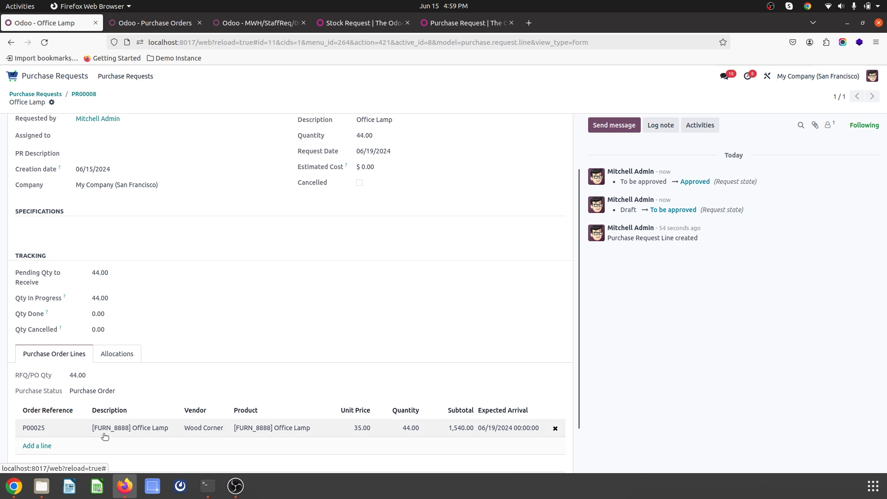
pyautogui.click(104, 354)
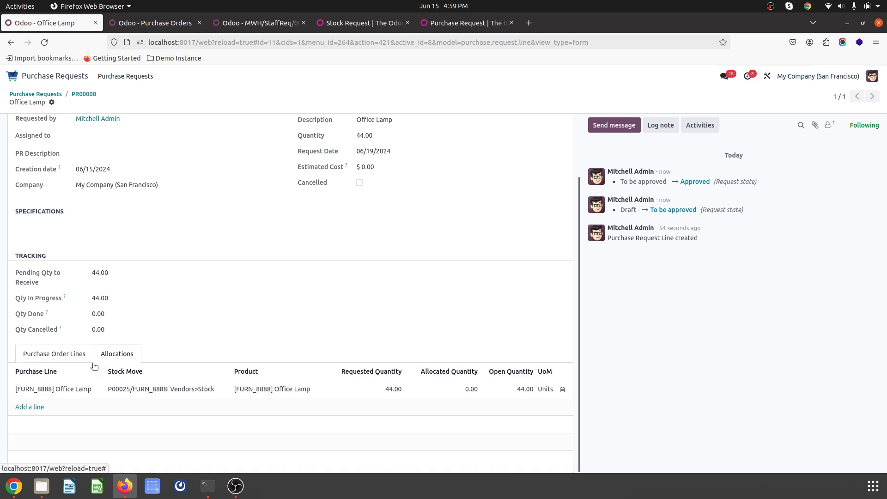
pyautogui.click(30, 408)
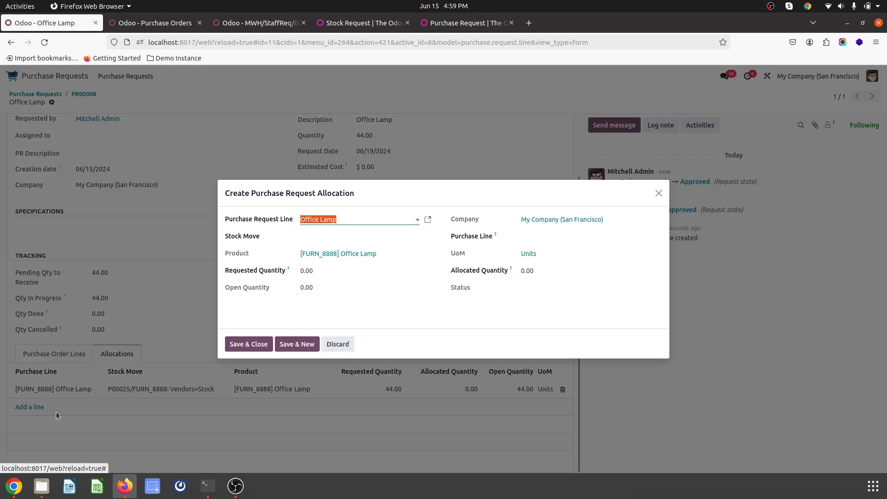
pyautogui.click(340, 237)
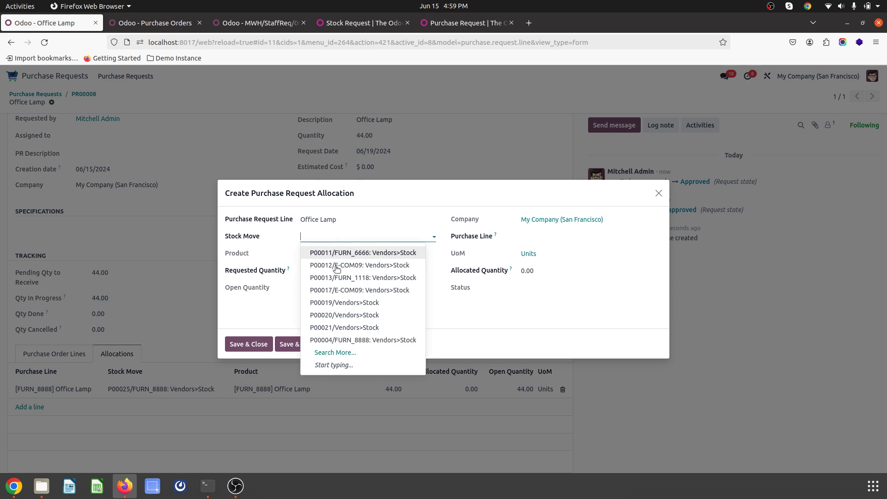
pyautogui.click(279, 319)
pyautogui.click(389, 236)
pyautogui.click(530, 235)
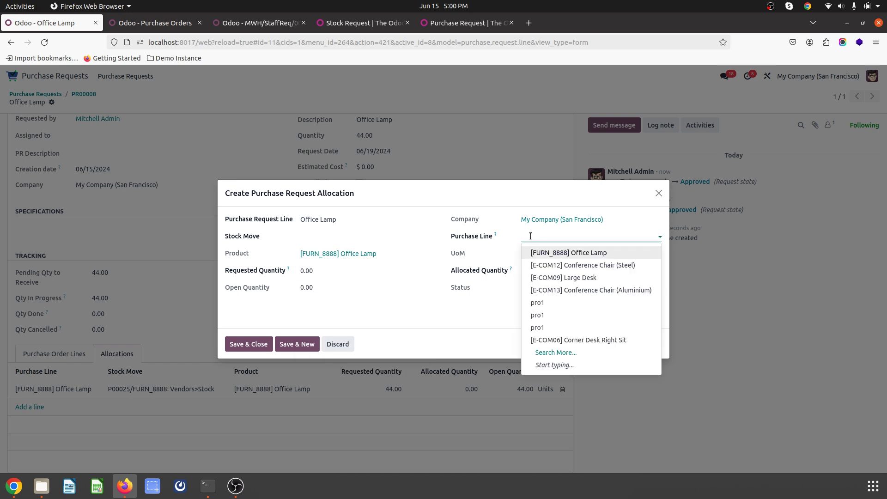
pyautogui.click(329, 345)
# Step: Return to PR00008, open its purchase order, and receive the products by validating the Office Lamp receipt
pyautogui.scroll(3, 110, 124)
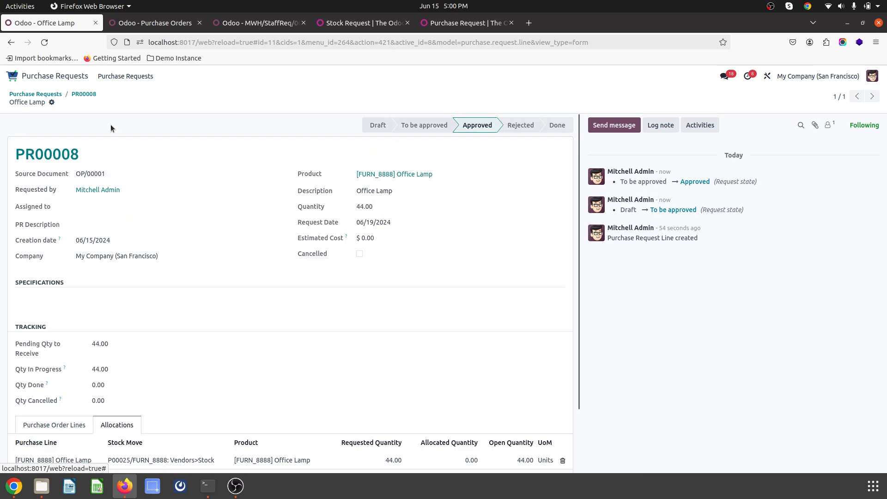
pyautogui.click(87, 95)
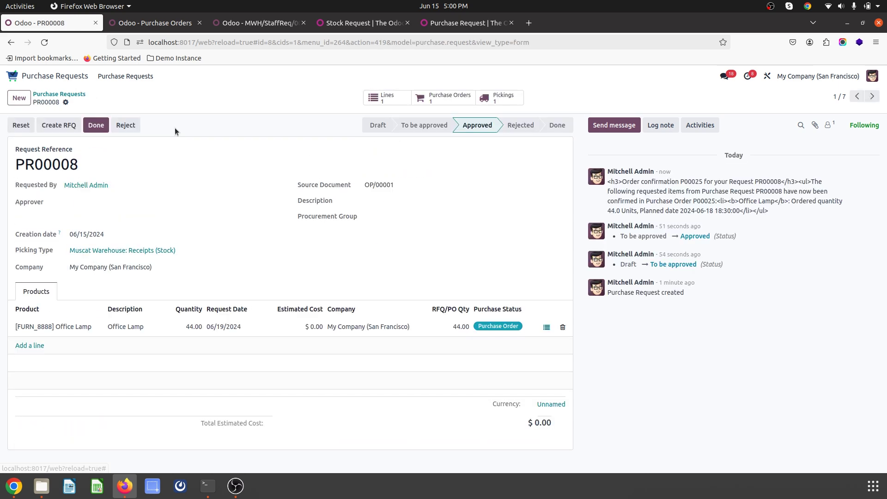
pyautogui.click(456, 99)
pyautogui.click(46, 125)
pyautogui.click(26, 129)
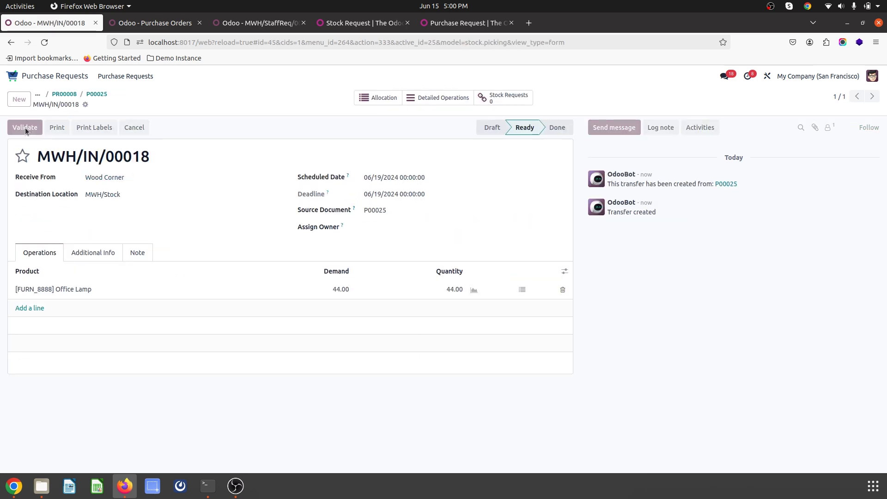
# Step: Return to purchase request PR00008 and open its linked picking
pyautogui.click(97, 95)
pyautogui.click(108, 94)
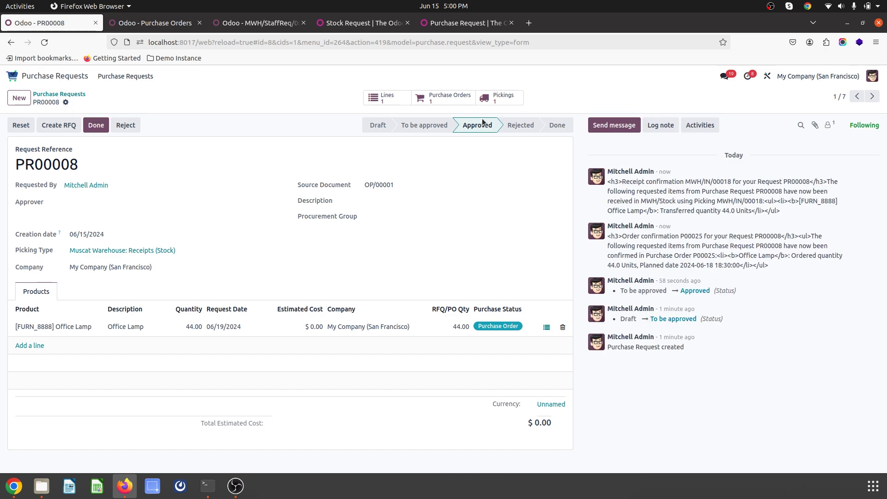
pyautogui.click(500, 98)
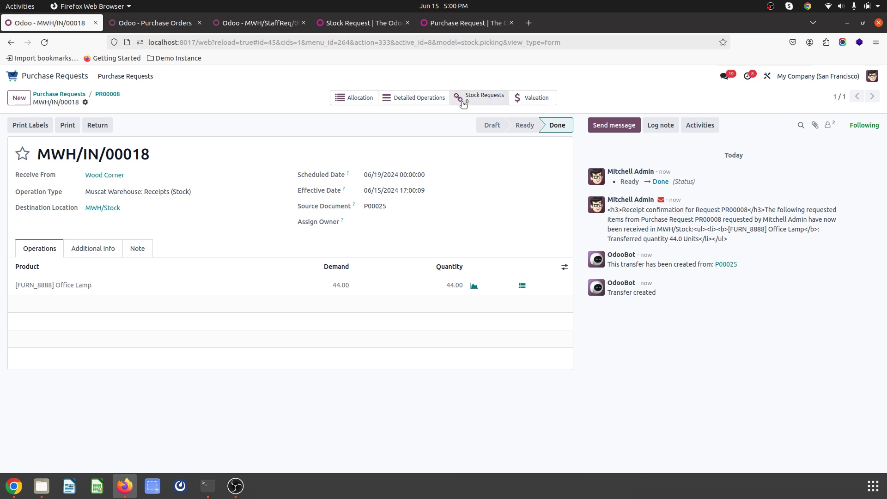
# Step: From the receipt's stock requests, open the transfer of SR/00028 and check its product availability
pyautogui.click(478, 103)
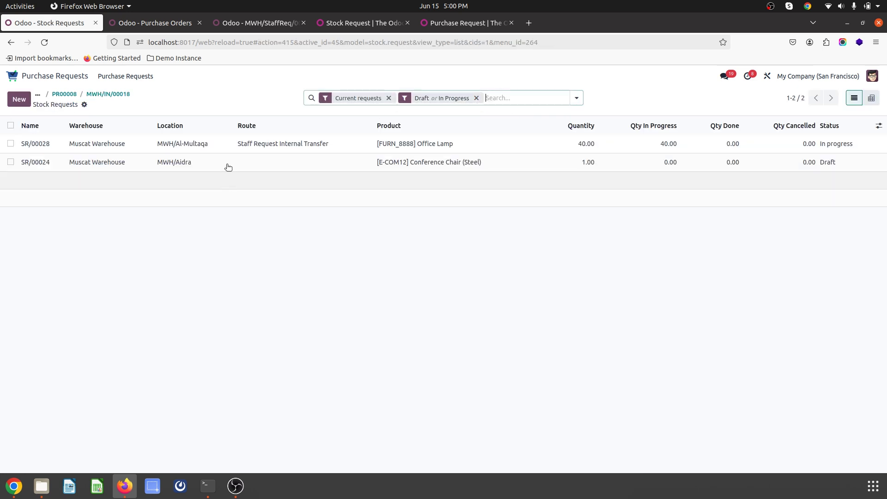
pyautogui.click(241, 155)
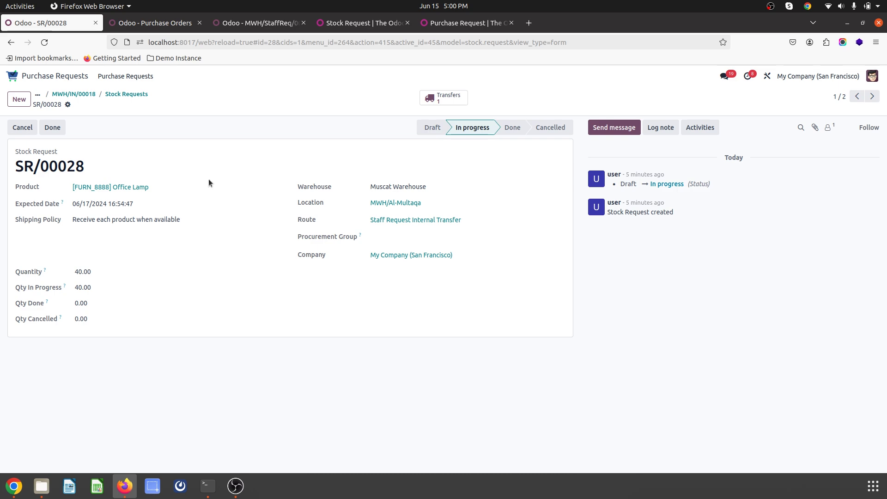
pyautogui.click(444, 98)
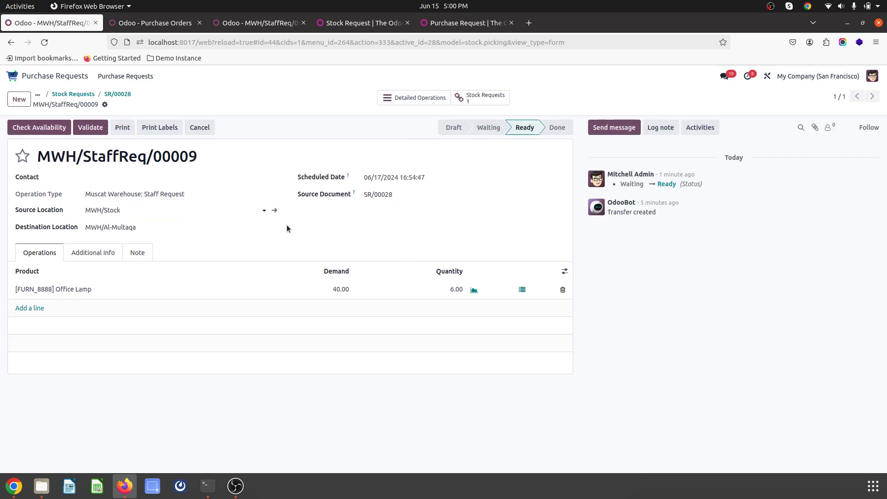
pyautogui.click(44, 129)
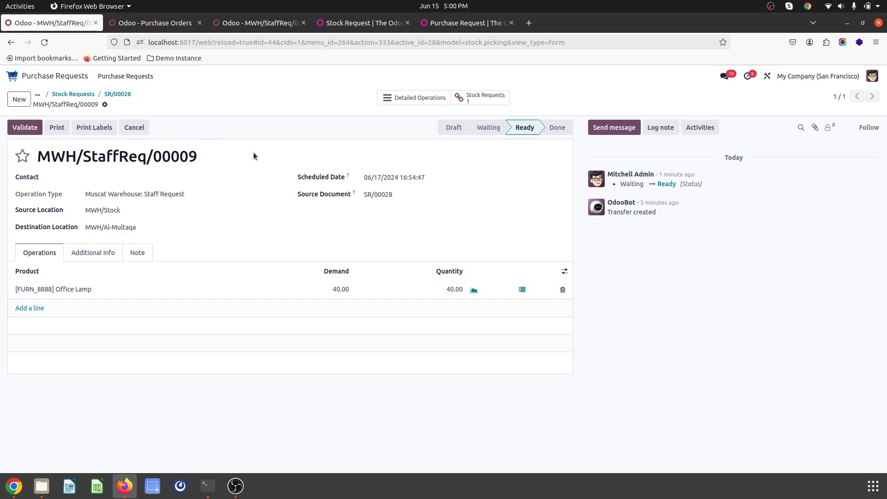
# Step: Return to receipt MWH/IN/00018 and open its allocation report
pyautogui.click(107, 95)
pyautogui.click(123, 94)
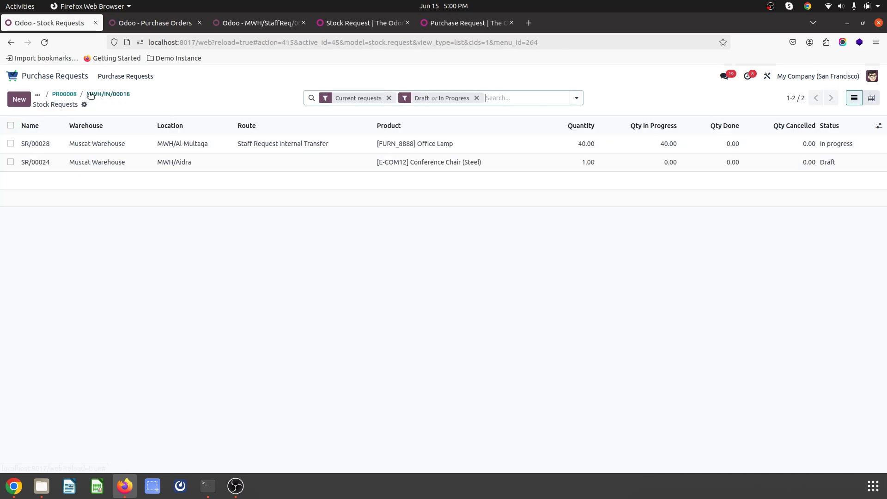
pyautogui.click(108, 95)
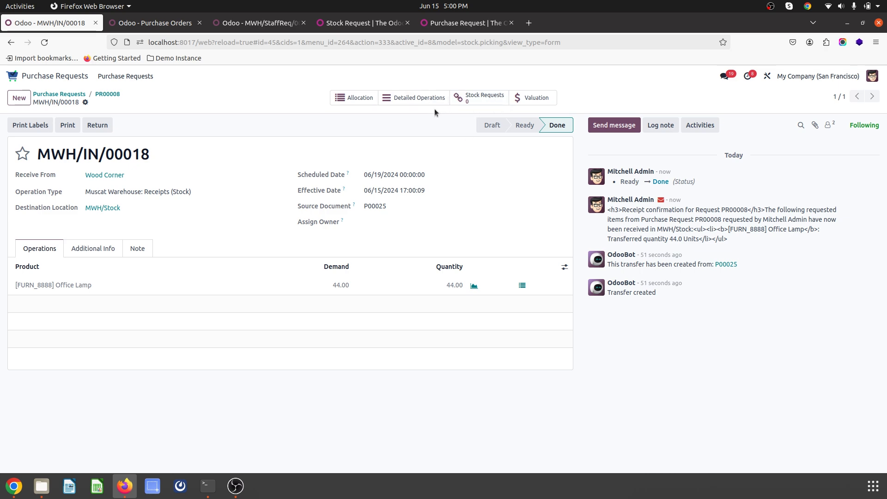
pyautogui.click(352, 99)
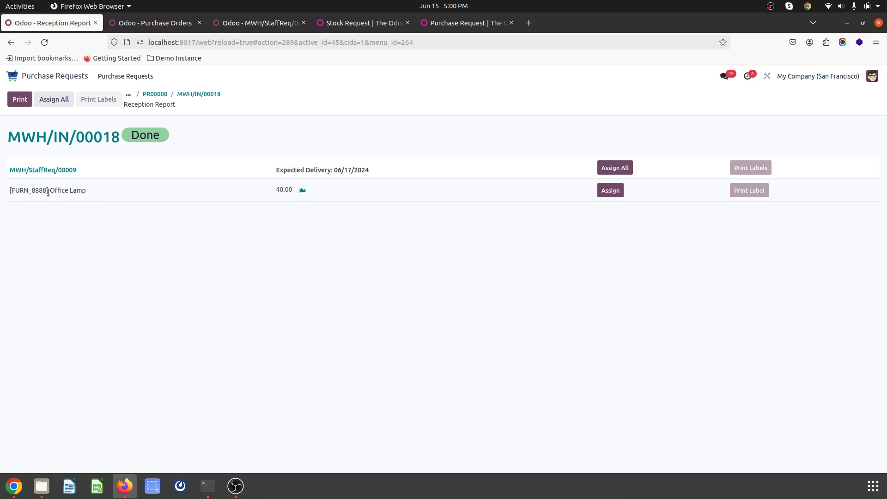
# Step: Assign the received Office Lamps to MWH/StaffReq/00009 and return to purchase request PR00008
pyautogui.click(611, 191)
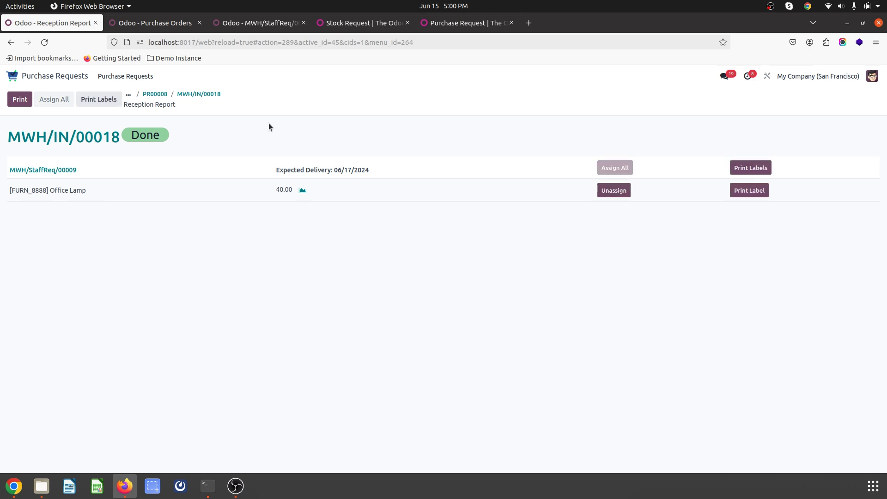
pyautogui.click(191, 94)
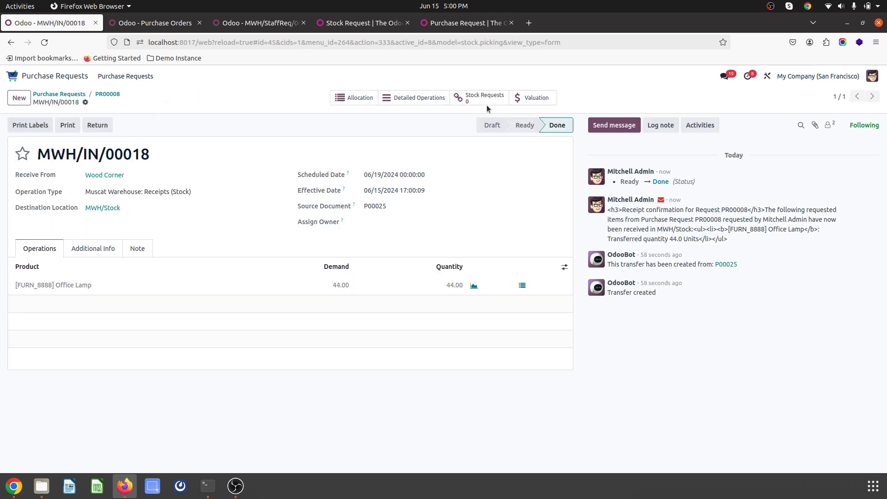
pyautogui.click(112, 98)
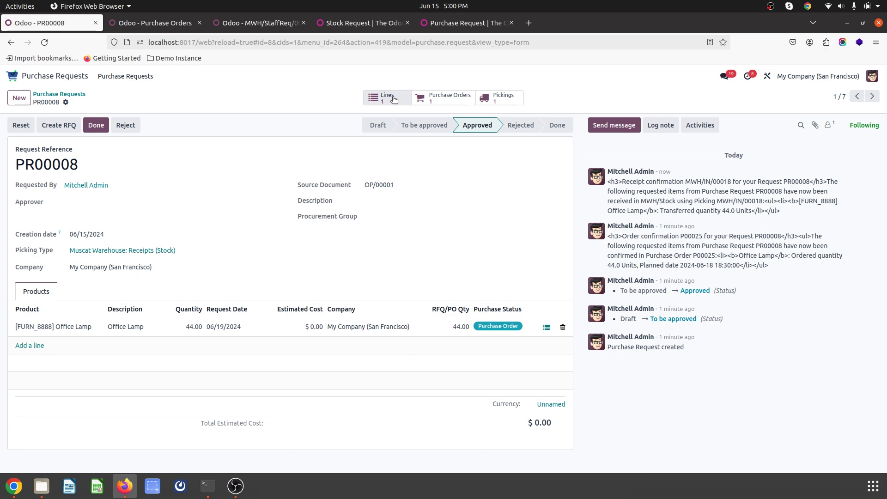
# Step: Open the Office Lamp line of PR00008 and view the purchase order lines that can be added to it
pyautogui.click(365, 98)
pyautogui.scroll(-3, 180, 346)
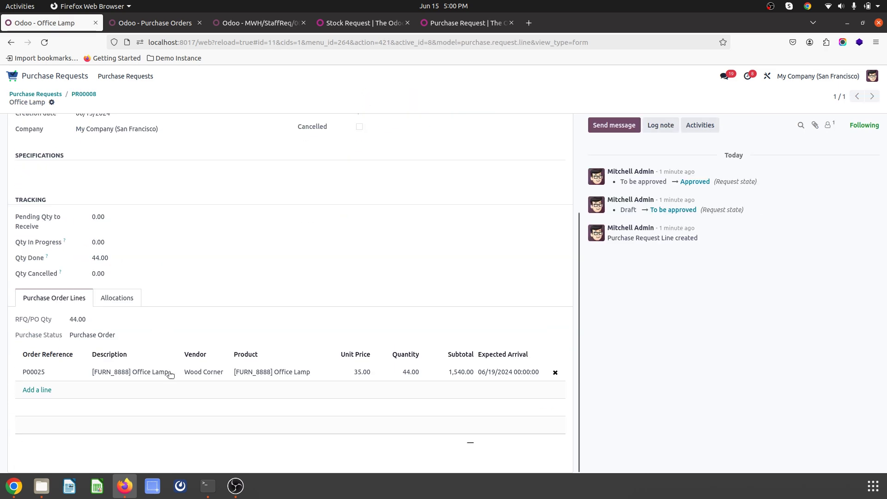
pyautogui.click(40, 390)
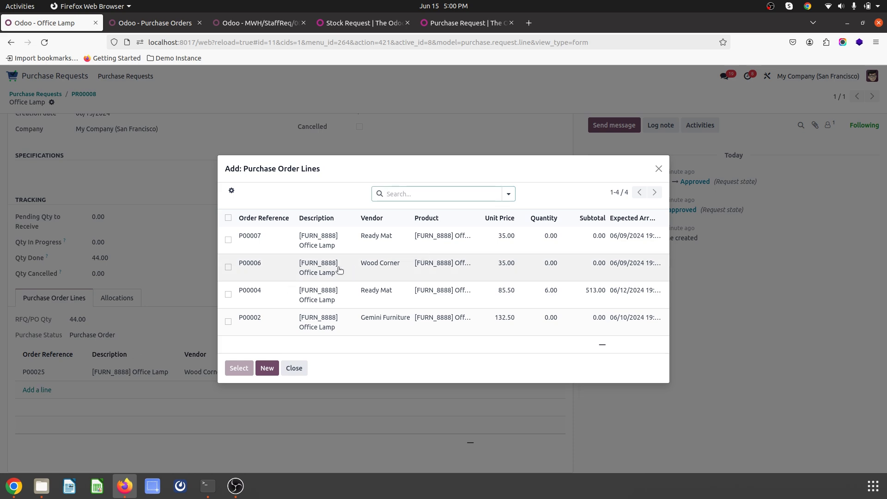
pyautogui.click(295, 368)
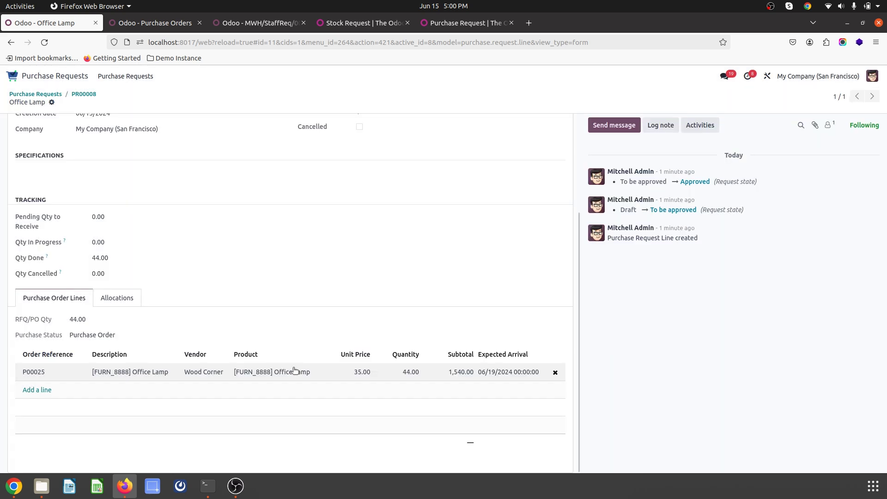
# Step: Add an allocation with the SR/00028 Office Lamp stock move to the request line, saving it on return to PR00008
pyautogui.click(123, 299)
pyautogui.click(29, 407)
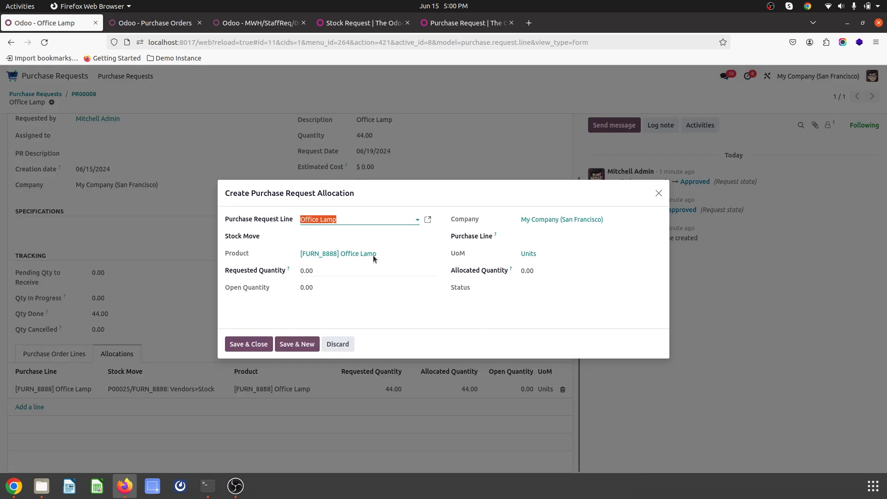
pyautogui.click(354, 233)
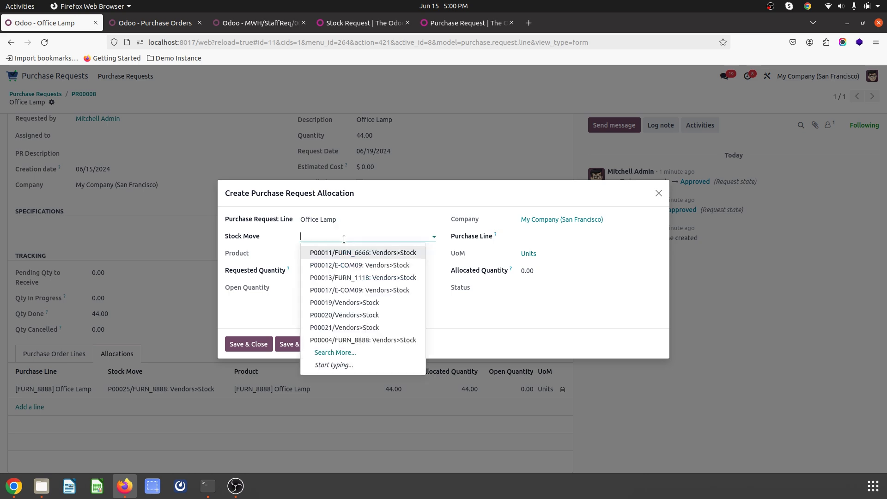
pyautogui.click(332, 353)
pyautogui.scroll(-10, 388, 330)
pyautogui.scroll(-5, 390, 332)
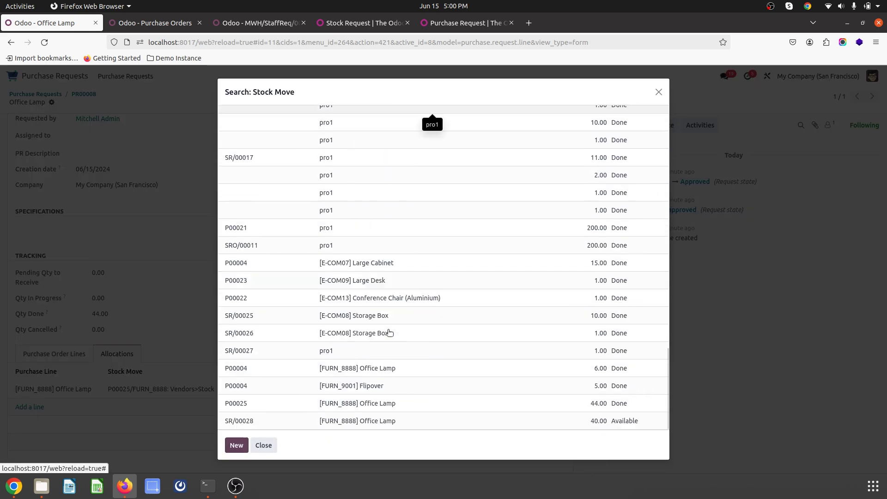
pyautogui.click(368, 421)
pyautogui.click(250, 342)
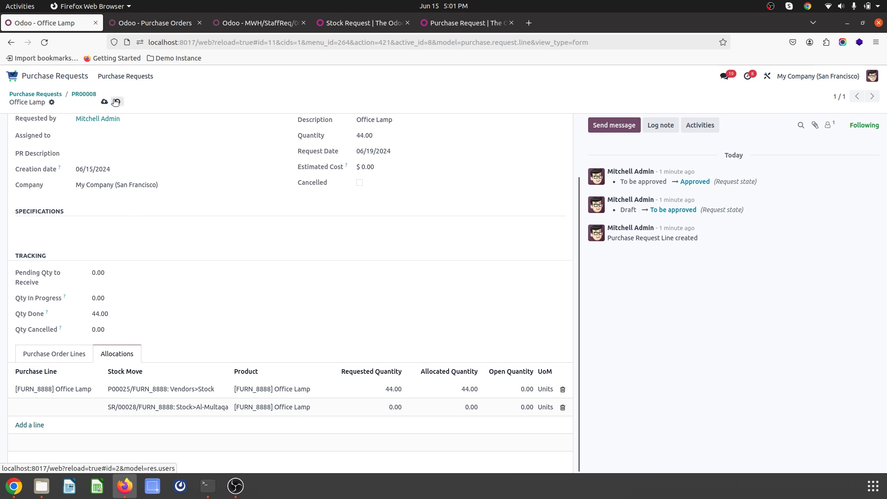
pyautogui.click(88, 94)
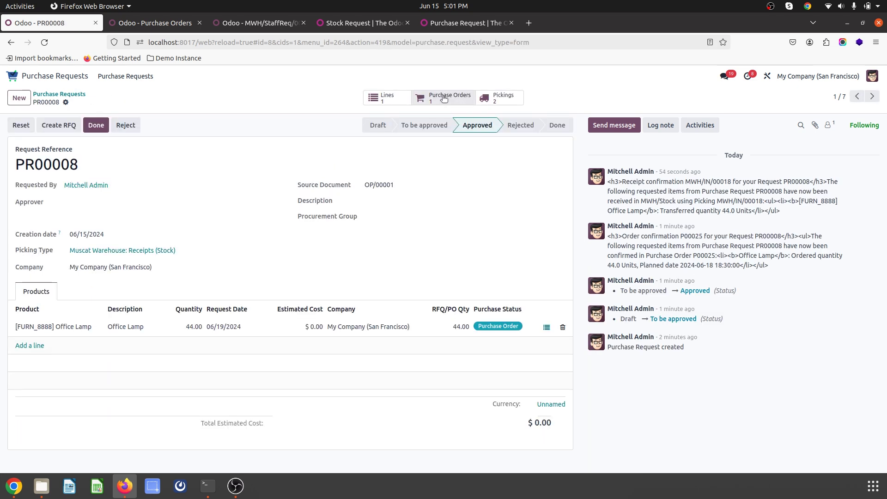
# Step: Open the receipt of PR00008's purchase order and view its stock requests without the Draft or In Progress filter
pyautogui.click(452, 97)
pyautogui.click(447, 97)
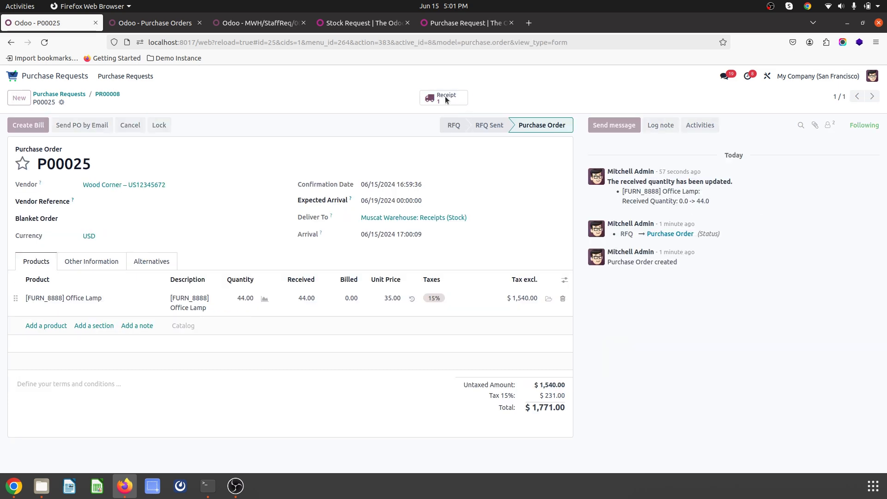
pyautogui.click(492, 99)
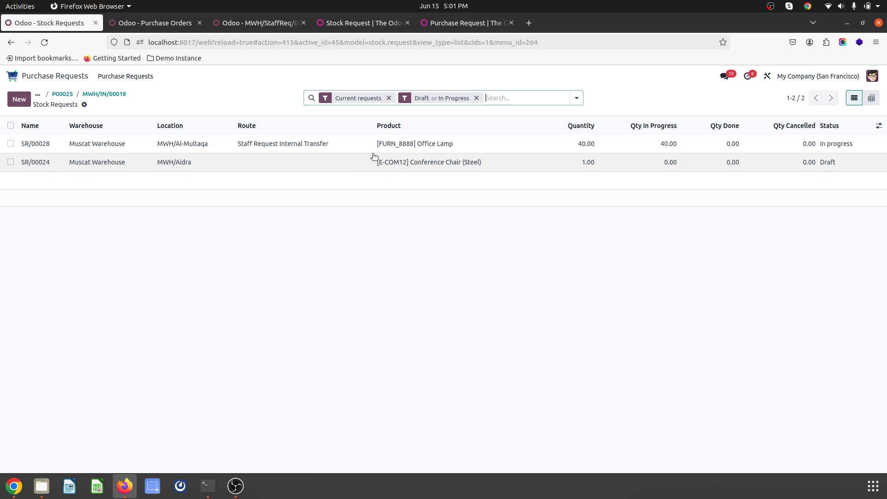
pyautogui.click(476, 98)
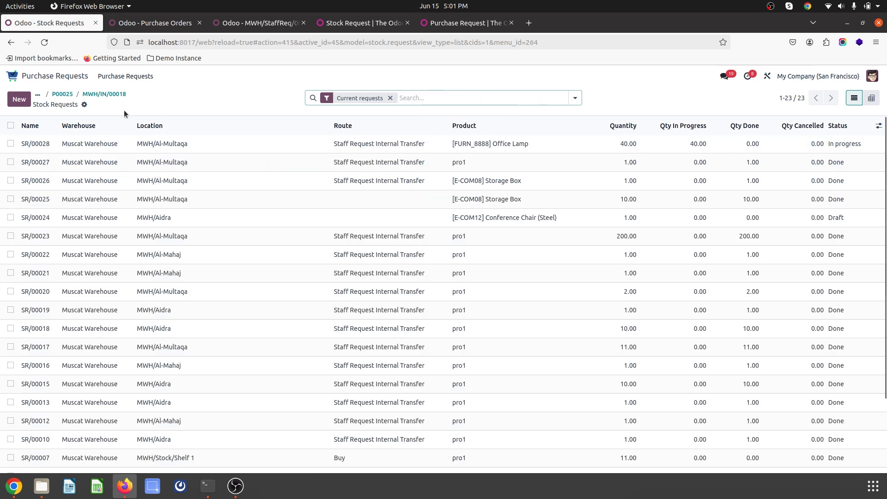
pyautogui.click(107, 95)
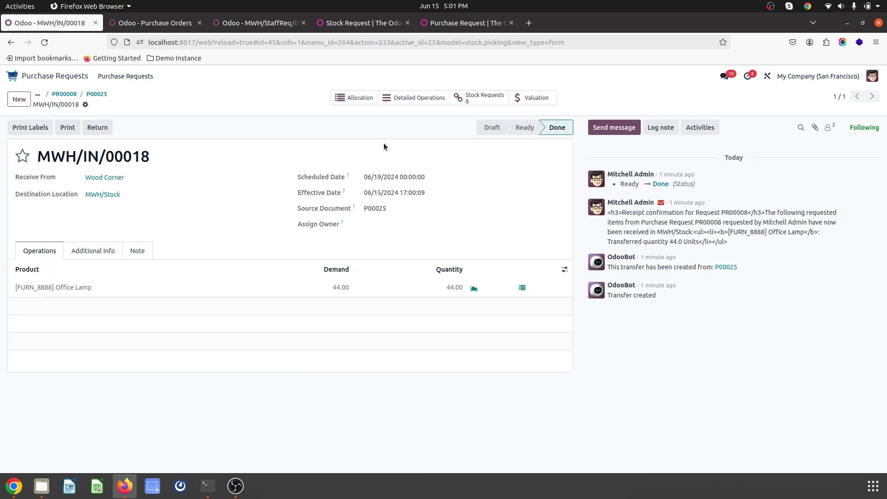
# Step: Reopen the receipt's stock requests and inspect the Conference Chair (Steel) request SR/00024
pyautogui.click(478, 99)
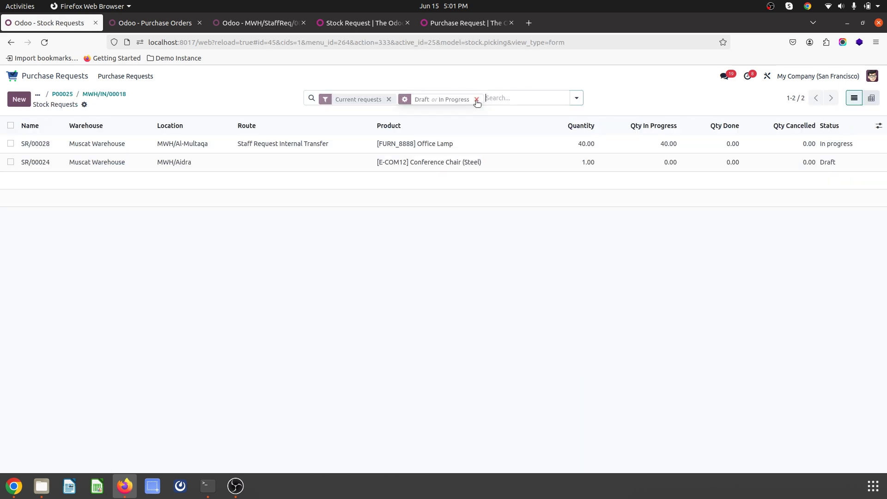
pyautogui.click(457, 164)
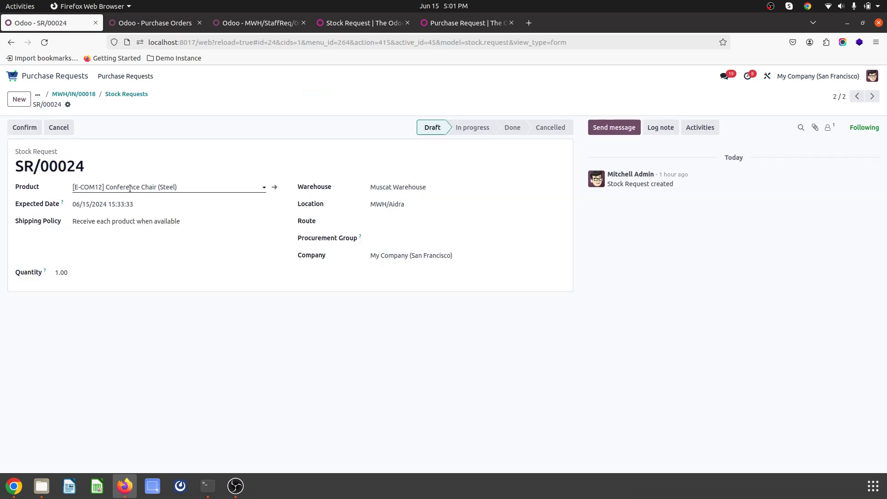
pyautogui.click(137, 95)
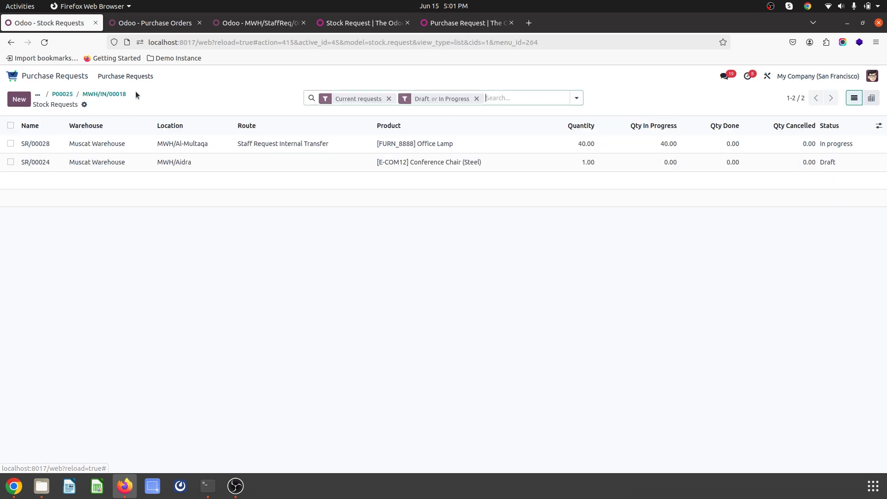
# Step: Open the transfer of stock request SR/00028, validate it, and return to the stock request
pyautogui.click(428, 147)
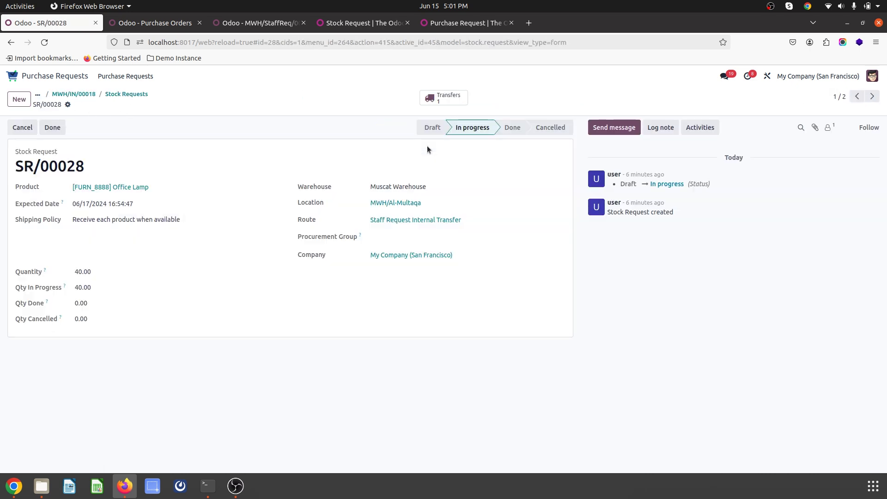
pyautogui.click(446, 98)
pyautogui.click(28, 128)
pyautogui.click(121, 94)
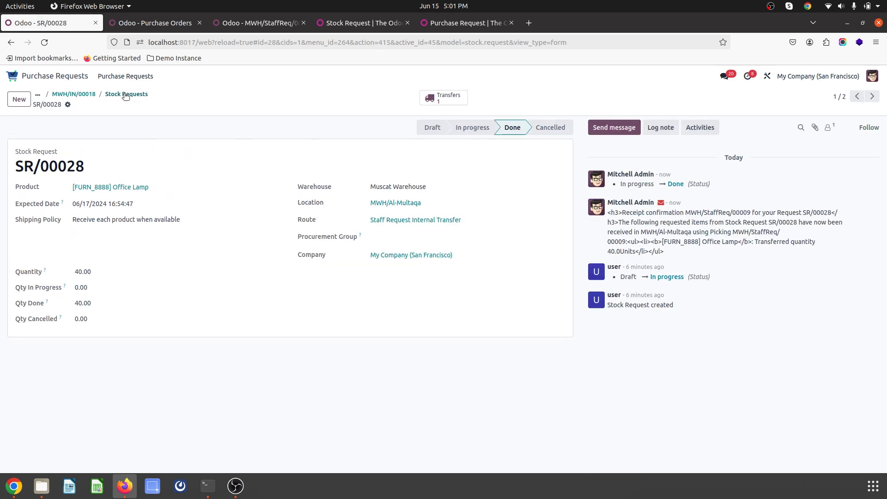
# Step: Review the transfer of SR/00028, and go back through the receipt to the purchase requests list
pyautogui.click(453, 105)
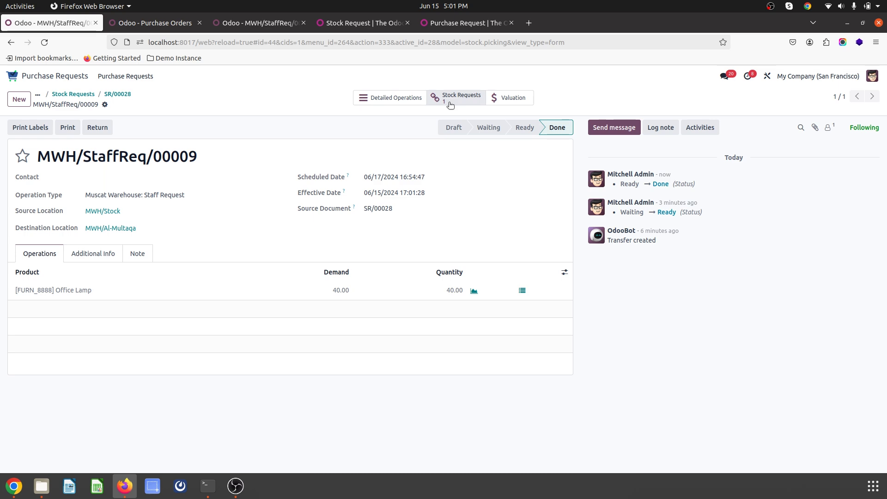
pyautogui.click(115, 95)
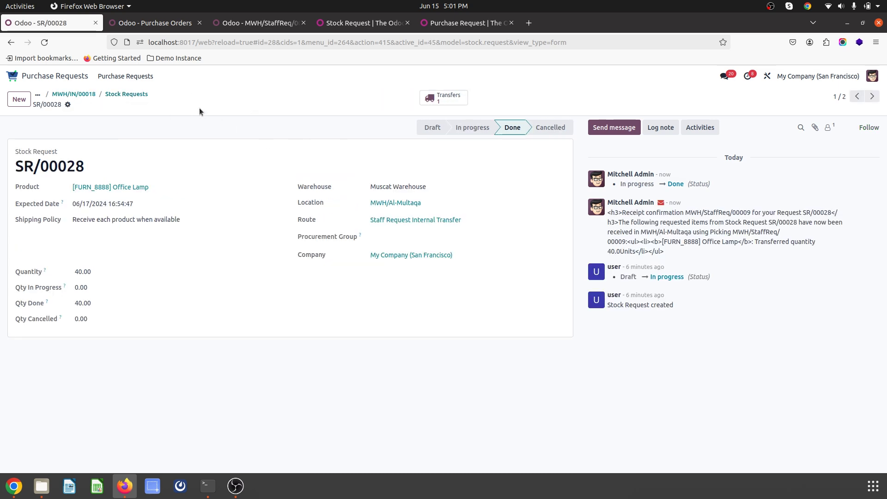
pyautogui.click(139, 95)
pyautogui.click(104, 96)
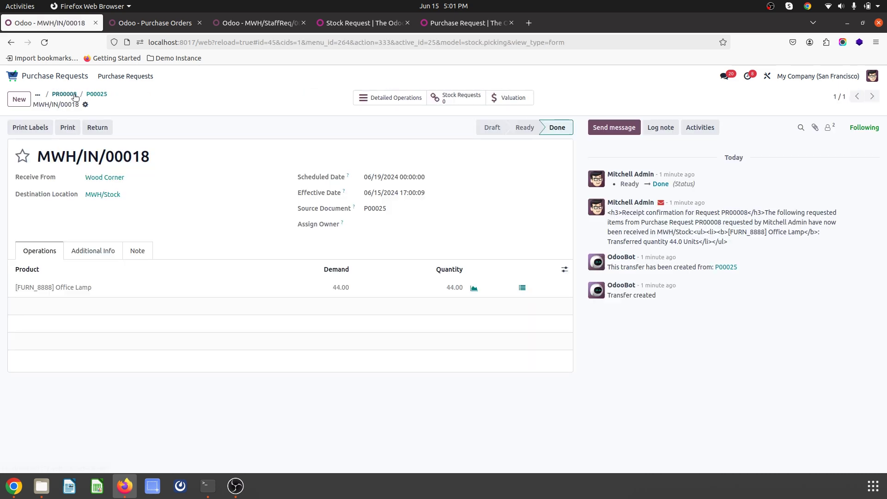
pyautogui.click(70, 94)
pyautogui.click(69, 95)
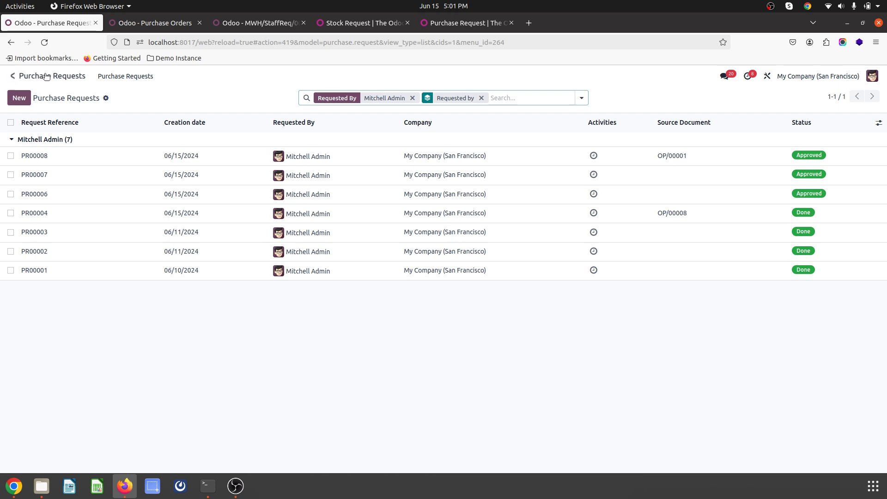
# Step: Switch to the Inventory app and open its Stock report
pyautogui.click(12, 76)
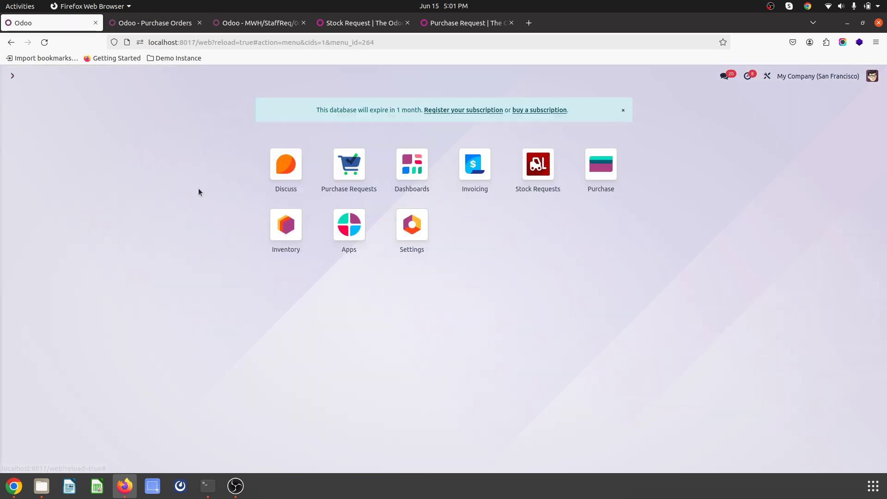
pyautogui.click(286, 224)
pyautogui.click(197, 76)
pyautogui.click(195, 93)
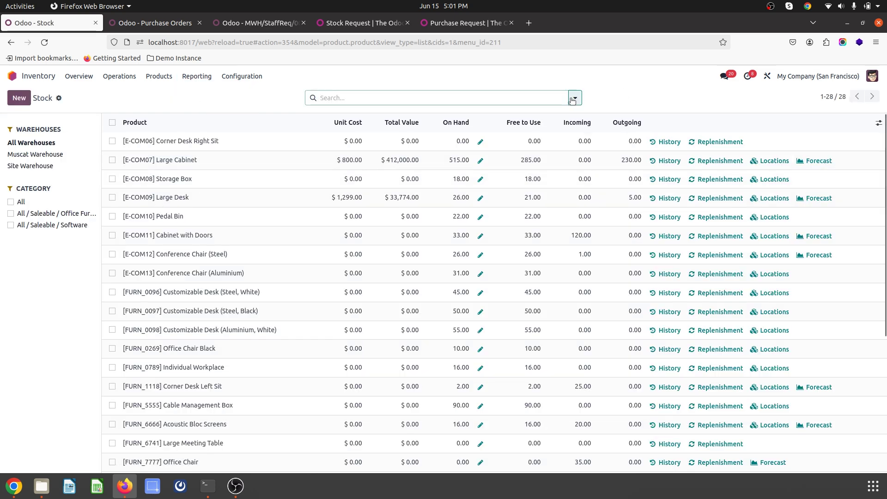
pyautogui.click(574, 98)
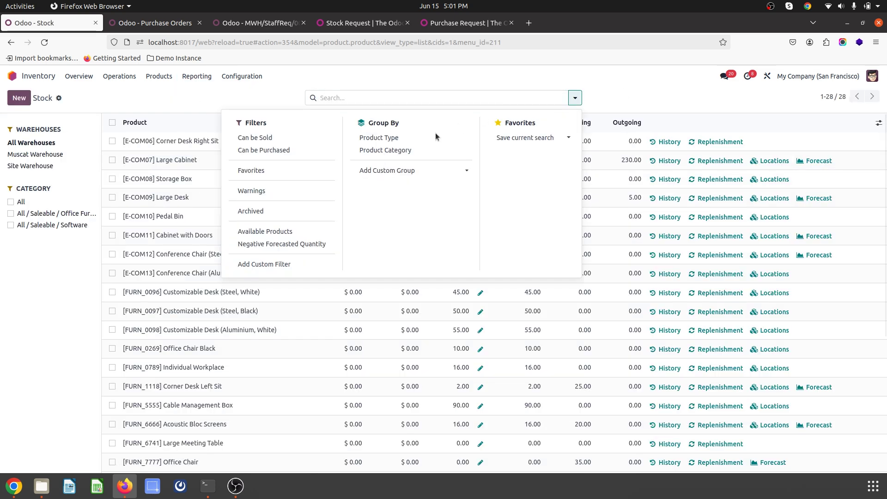
pyautogui.click(422, 171)
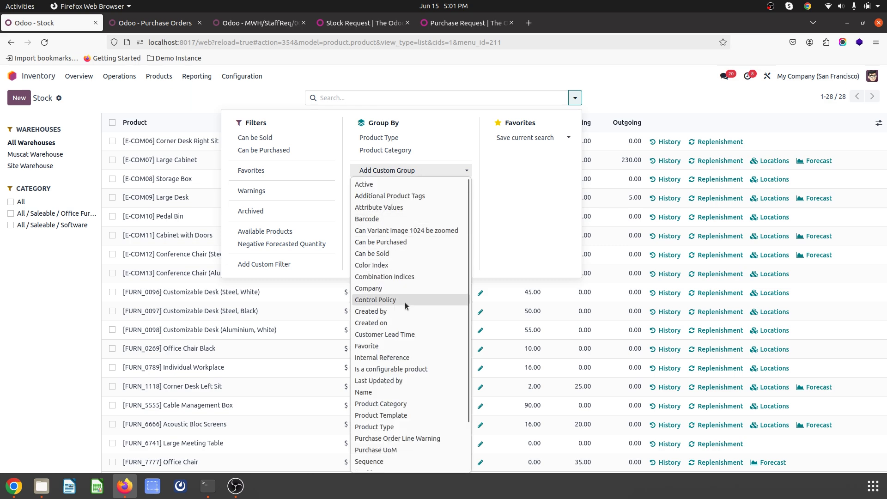
pyautogui.scroll(-2, 392, 385)
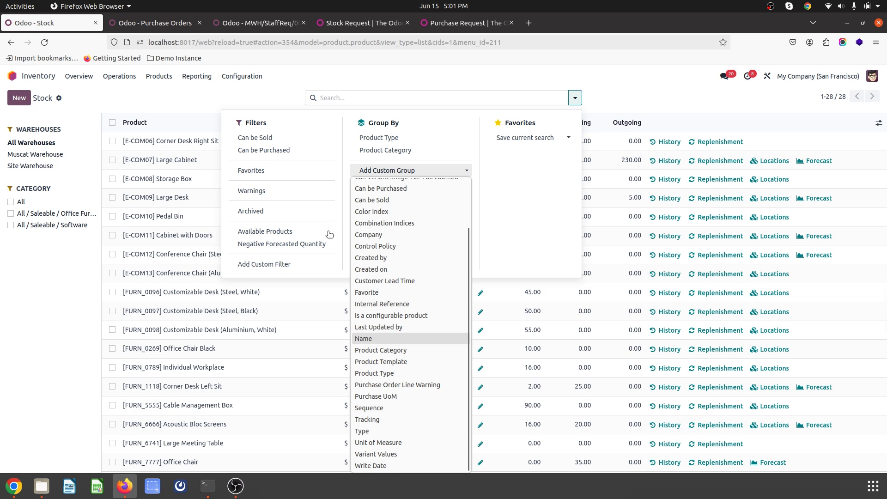
pyautogui.click(332, 258)
pyautogui.click(257, 82)
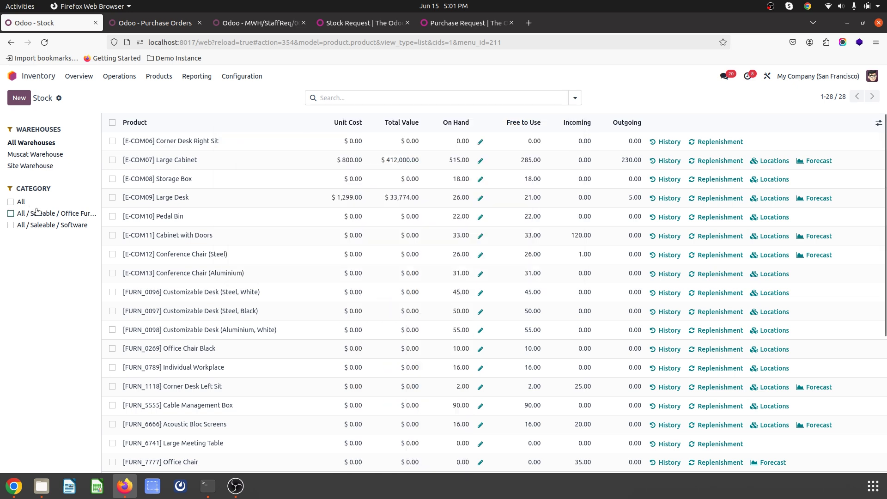
# Step: Open the Locations report, group it by product, and expand Office Lamp to check its stock per location
pyautogui.click(197, 76)
pyautogui.click(199, 105)
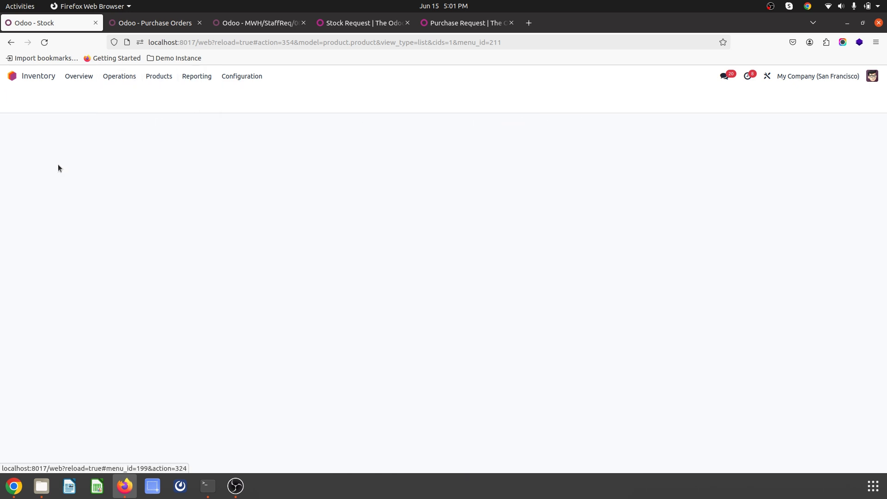
pyautogui.click(575, 98)
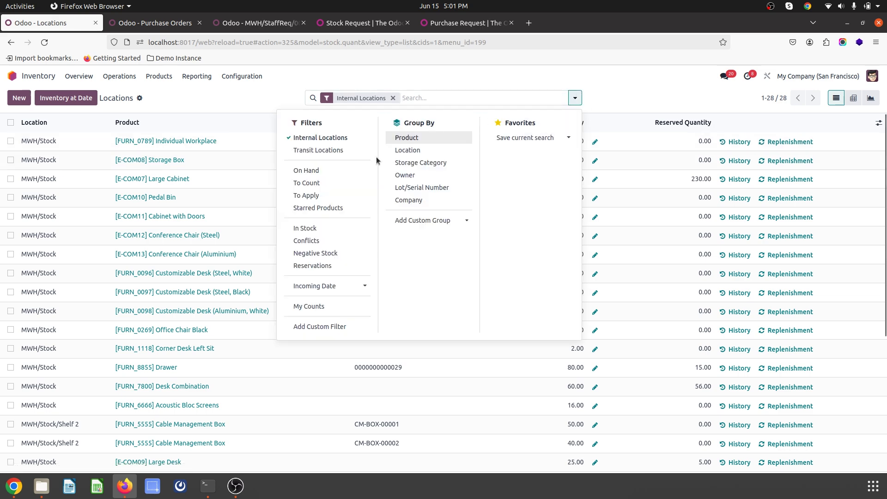
pyautogui.click(422, 139)
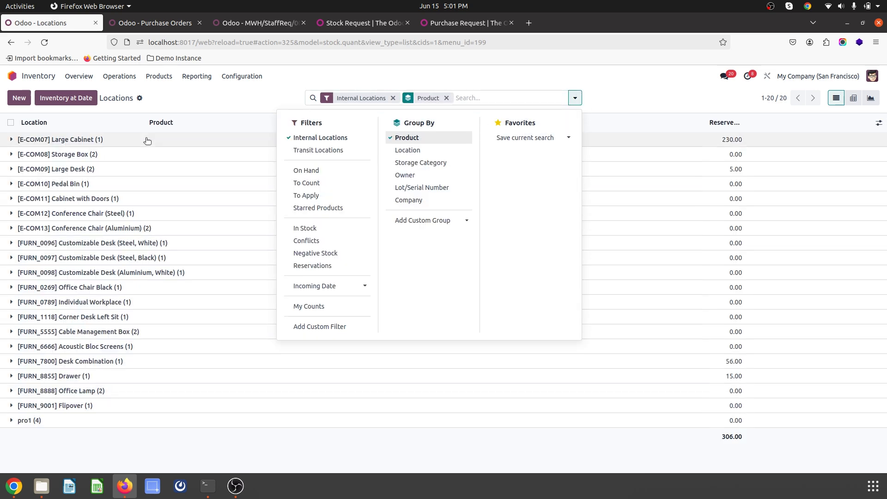
pyautogui.click(148, 95)
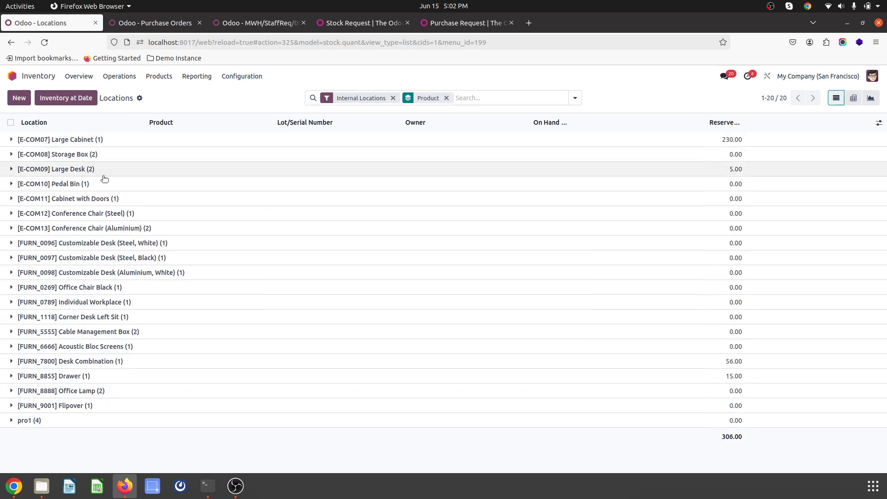
pyautogui.click(87, 393)
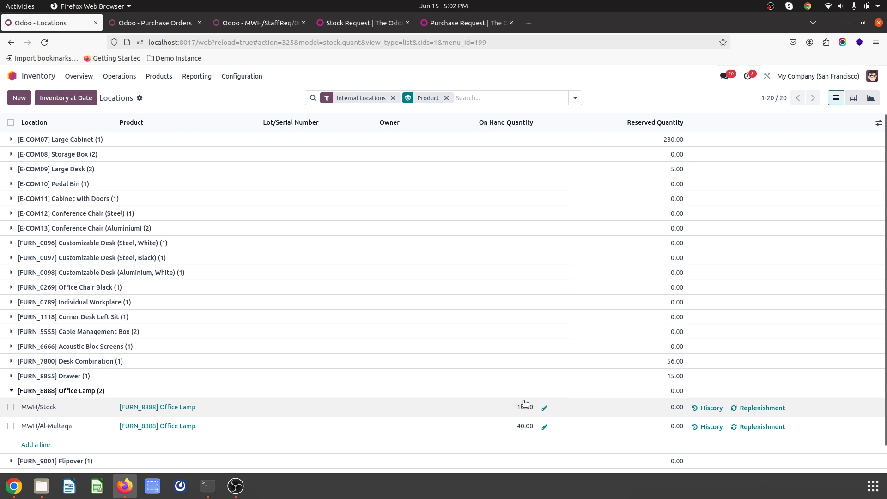
# Step: Check the moves history of Office Lamp at MWH/Al-Multaqa, and return to the Locations report
pyautogui.click(709, 427)
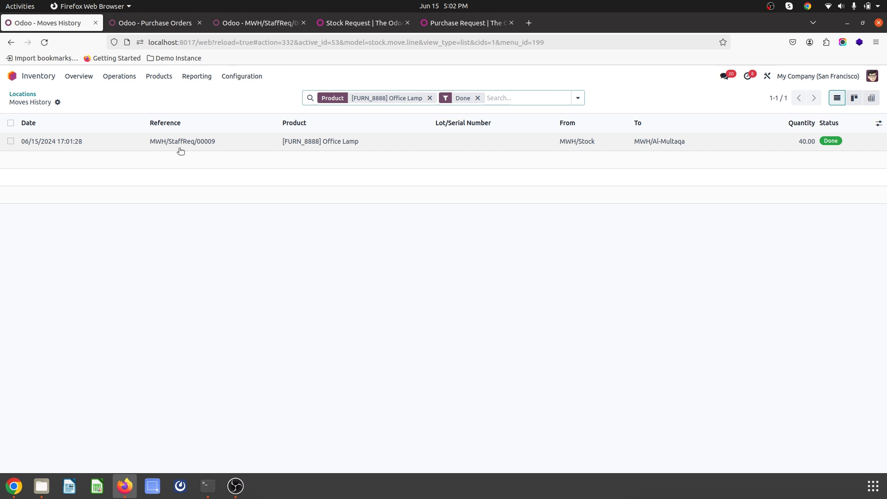
pyautogui.click(17, 94)
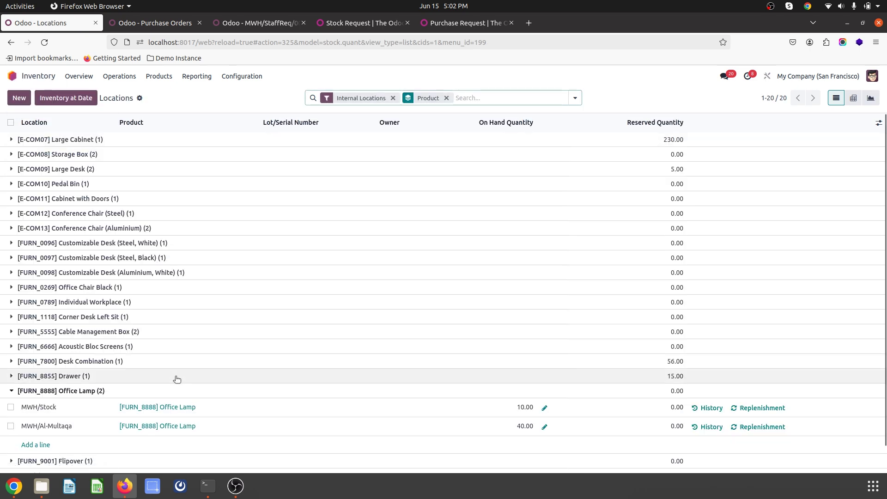
# Step: Switch to the staff user's session in Chrome and start a new request in the Purchase Requests app
pyautogui.click(13, 486)
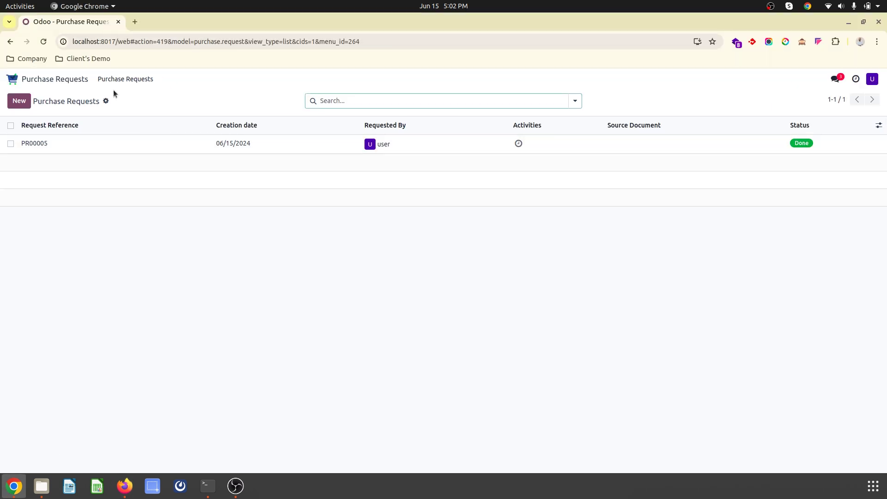
pyautogui.click(64, 81)
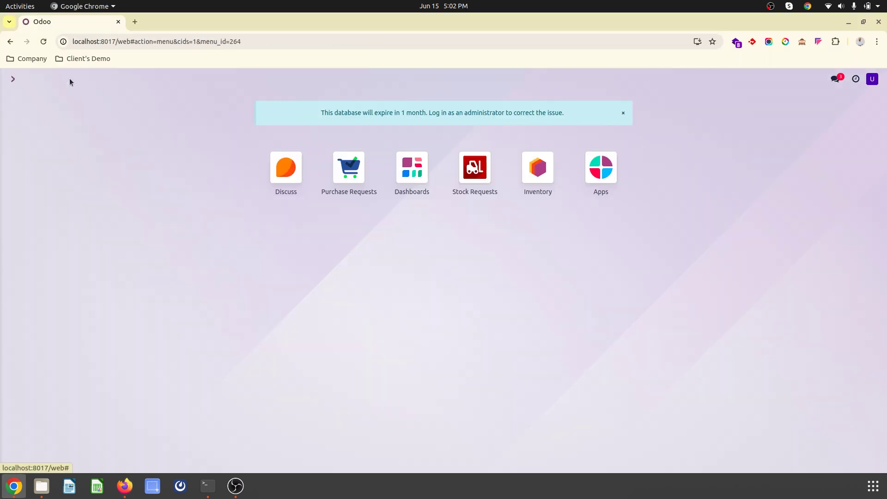
pyautogui.click(349, 181)
pyautogui.click(121, 142)
pyautogui.click(19, 101)
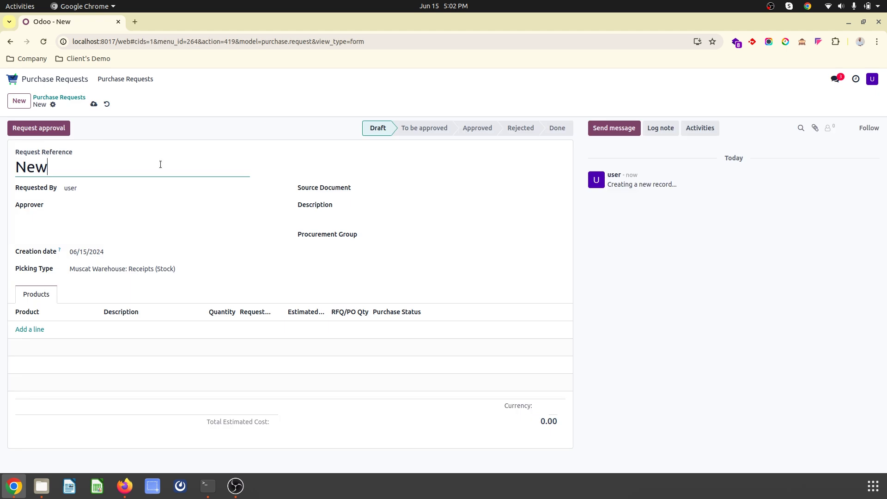
# Step: Assign the administrator as approver, and enter source document "JNNN" and description "Need at site"
pyautogui.click(118, 203)
pyautogui.click(112, 220)
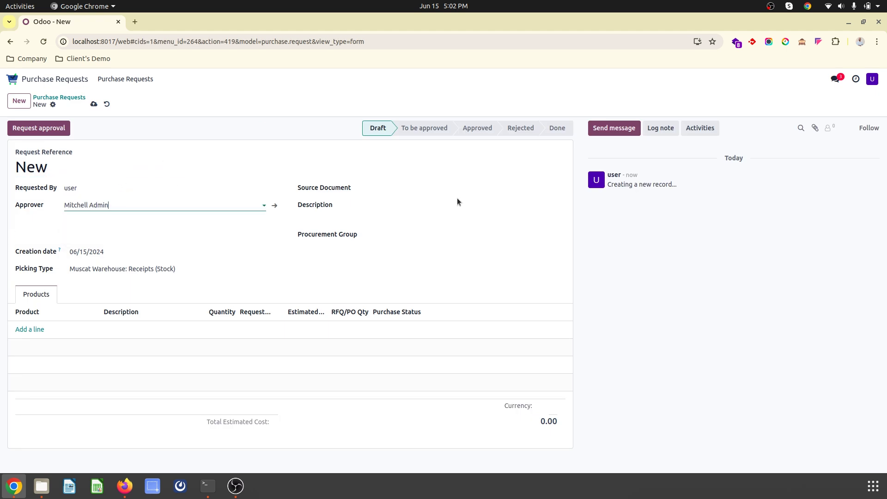
pyautogui.click(416, 190)
pyautogui.press('Tab')
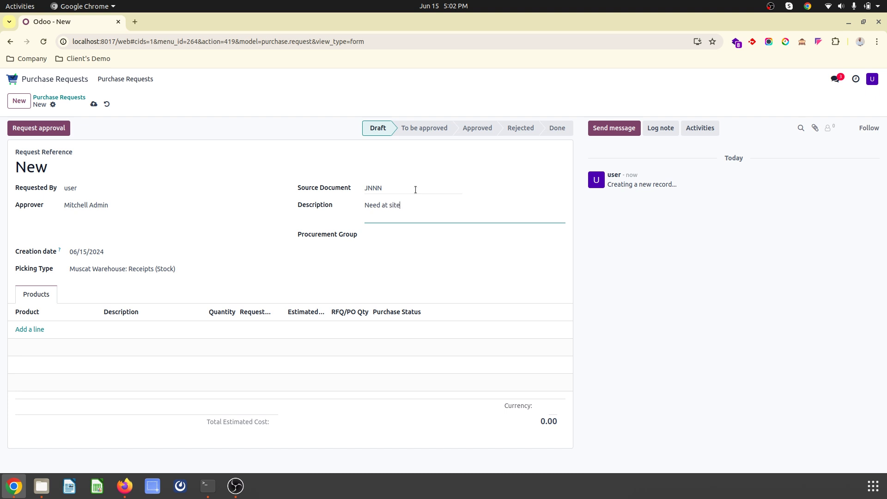
# Step: Set the request's picking type to Muscat Warehouse: Receipts (Aidra)
pyautogui.click(159, 268)
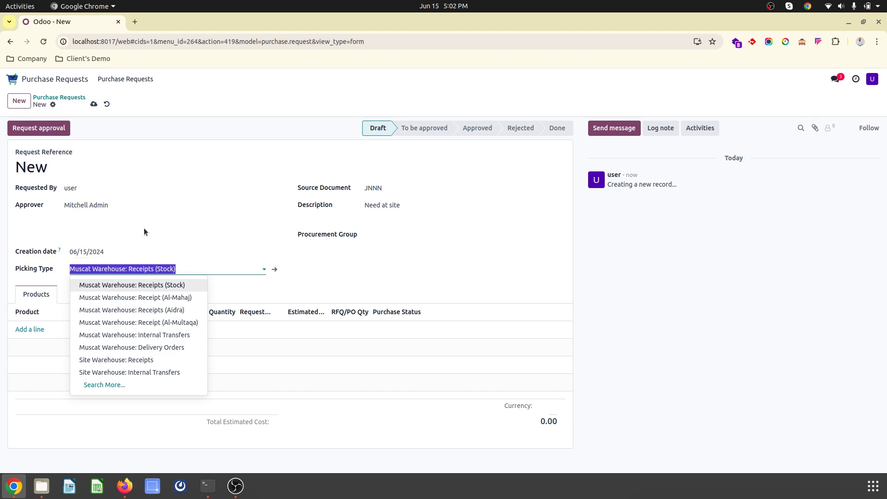
pyautogui.click(44, 231)
pyautogui.click(111, 269)
pyautogui.click(145, 384)
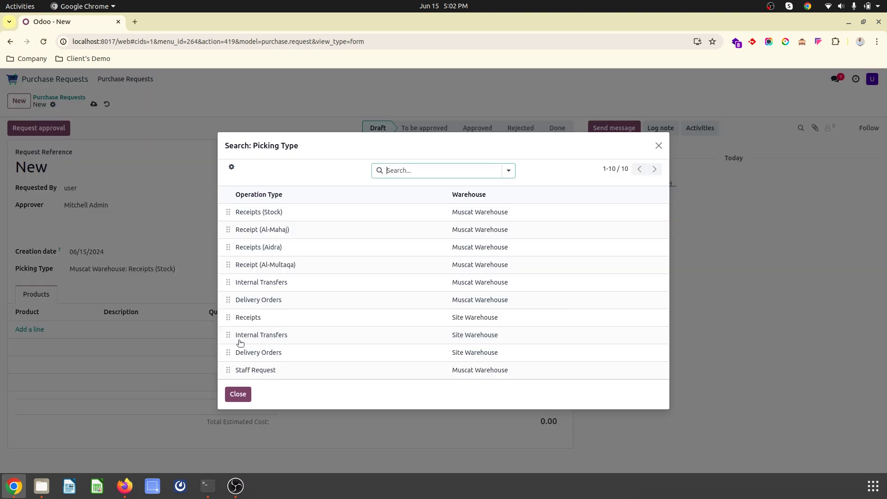
pyautogui.click(309, 252)
# Step: Add a product line for Office Lamp with quantity 40 and an estimated cost of $1000
pyautogui.click(31, 329)
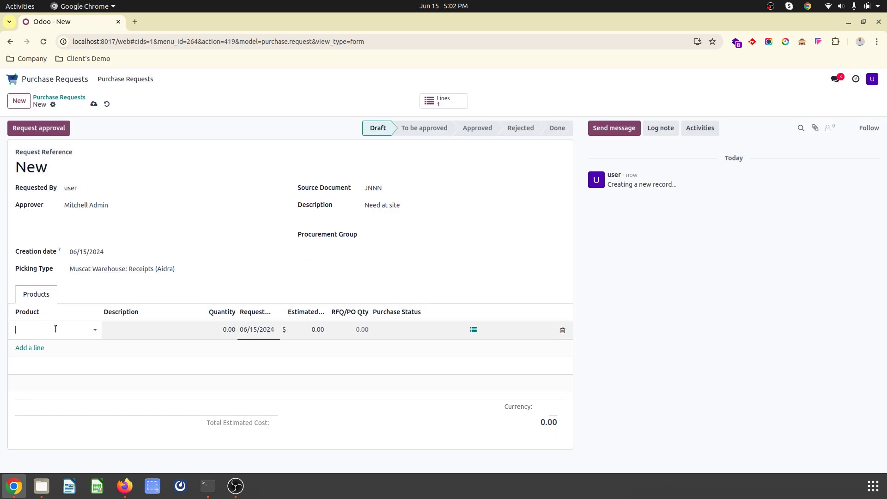
pyautogui.click(58, 329)
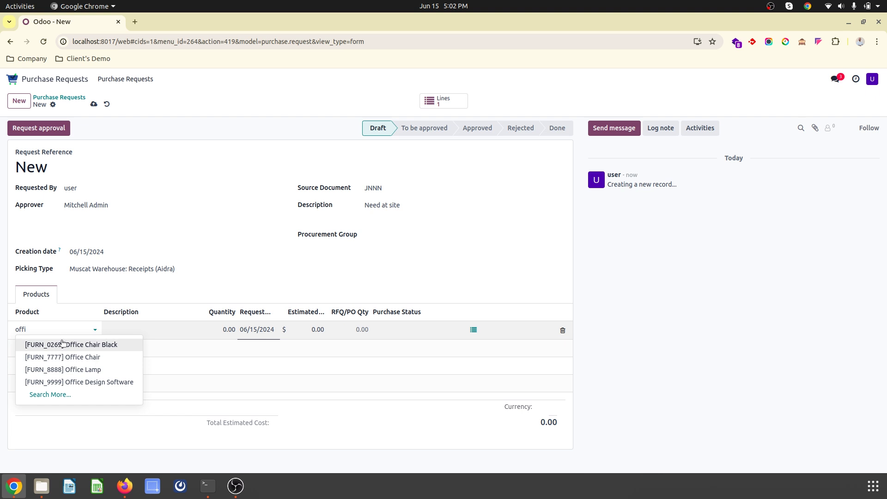
pyautogui.click(70, 369)
pyautogui.click(225, 330)
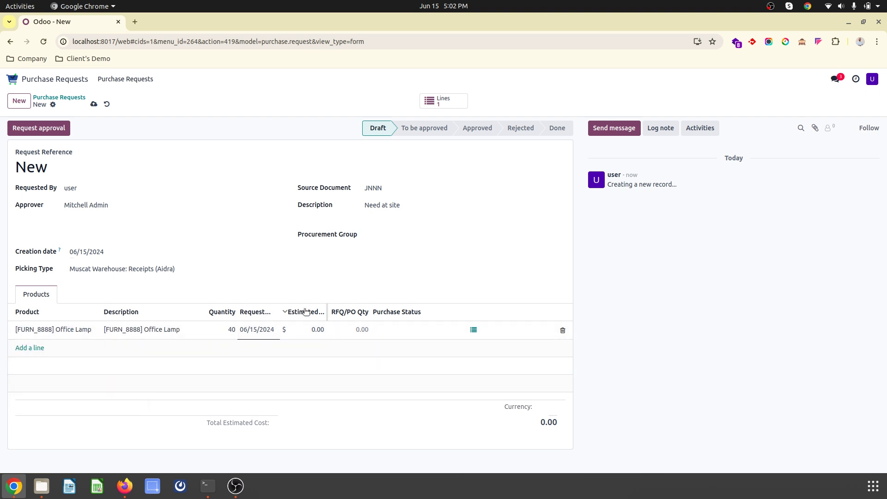
pyautogui.click(318, 338)
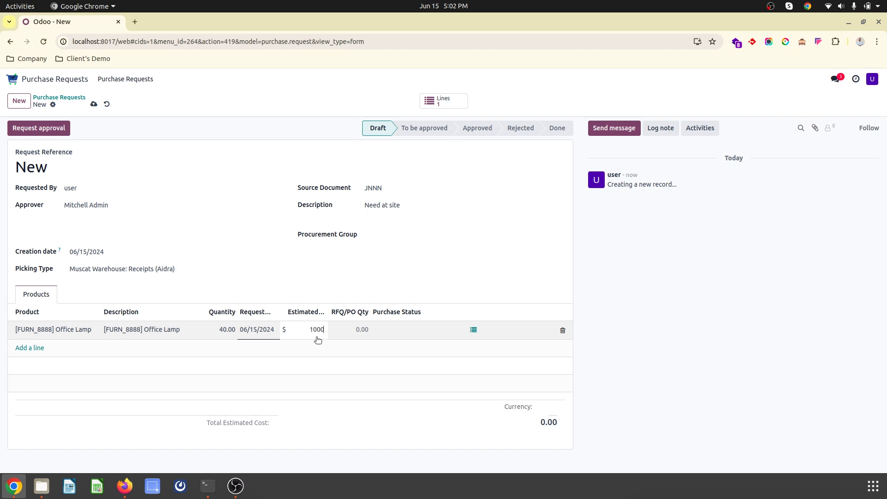
# Step: Save the purchase request and submit it for approval
pyautogui.click(165, 154)
pyautogui.click(92, 104)
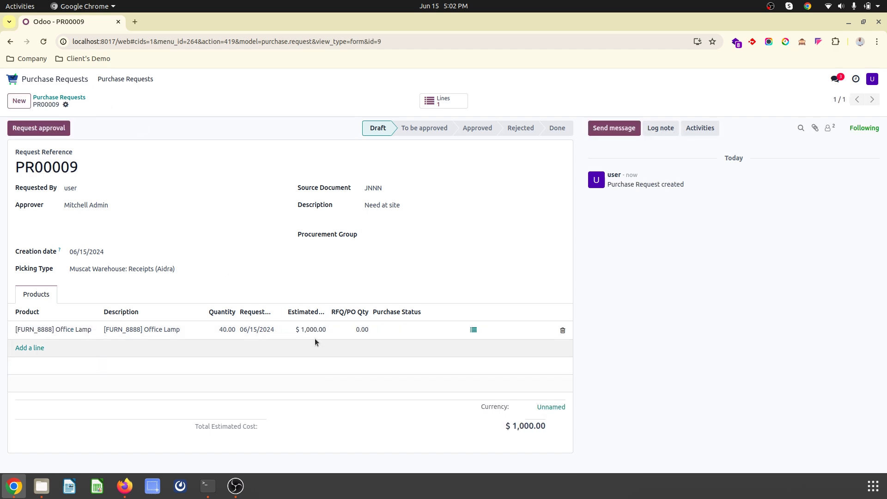
pyautogui.click(60, 128)
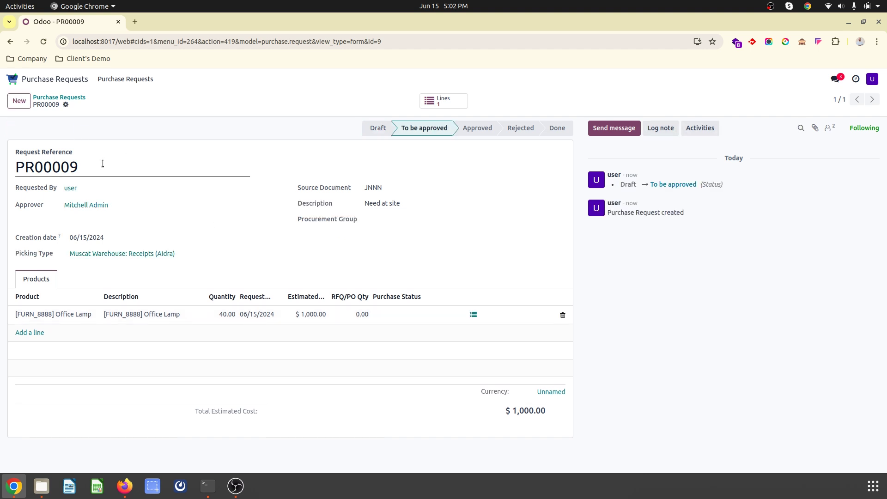
# Step: Switch to the administrator's session in Firefox, list all requesters' purchase requests, and open PR00009 under the user group
pyautogui.click(125, 485)
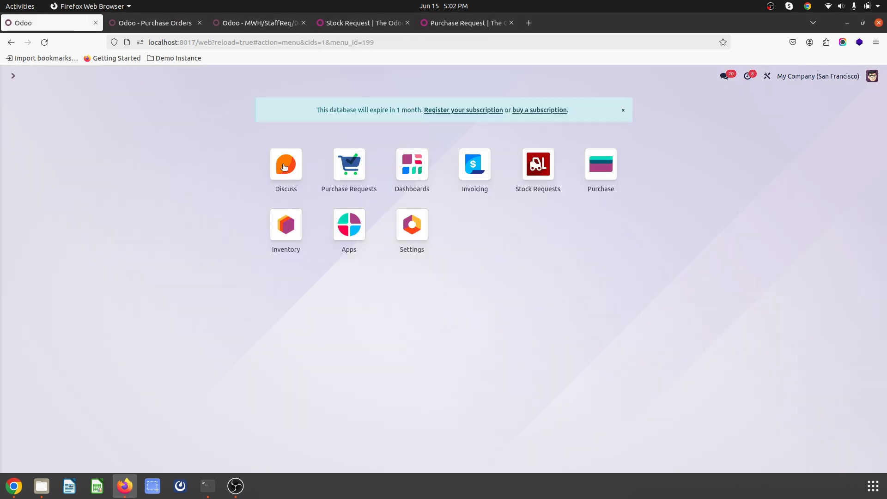
pyautogui.click(328, 178)
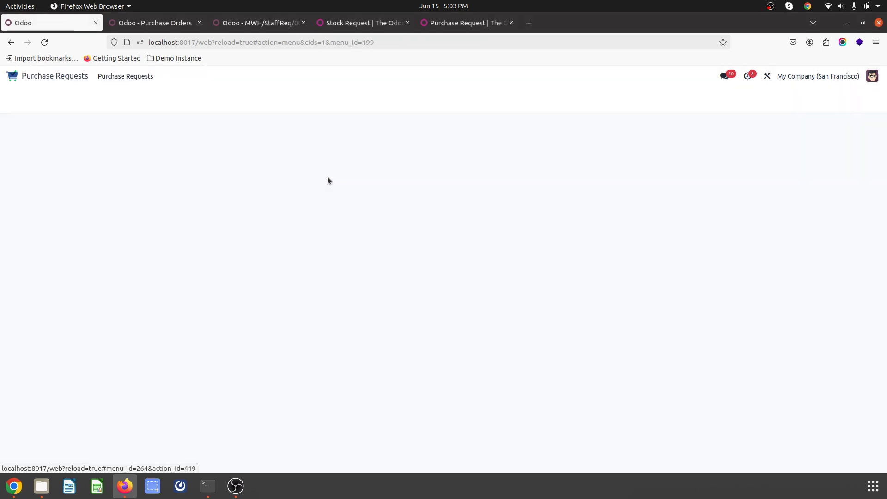
pyautogui.click(121, 146)
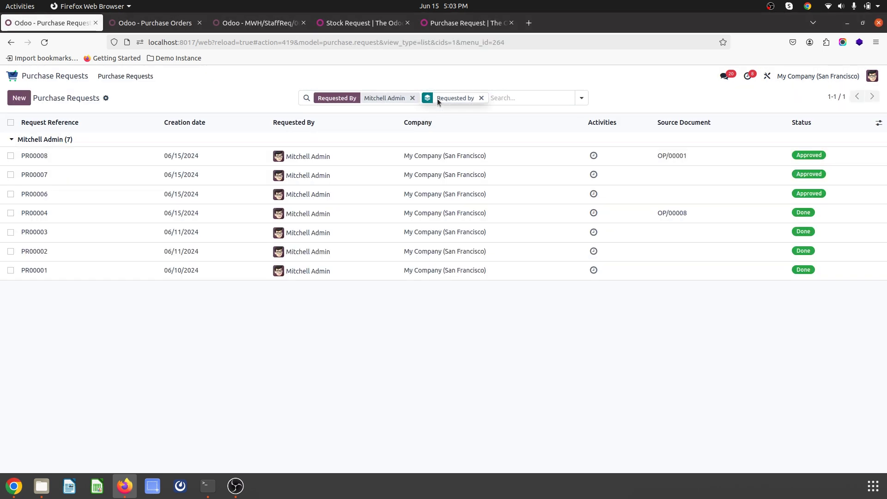
pyautogui.click(412, 98)
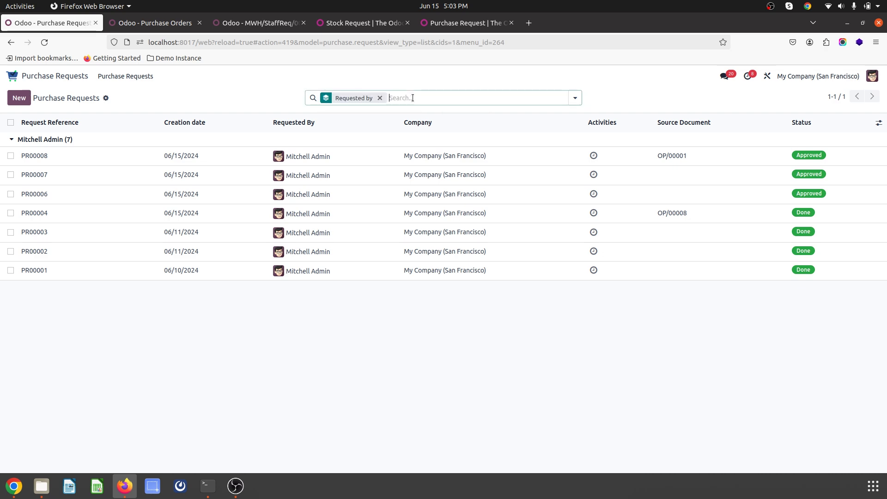
pyautogui.click(104, 288)
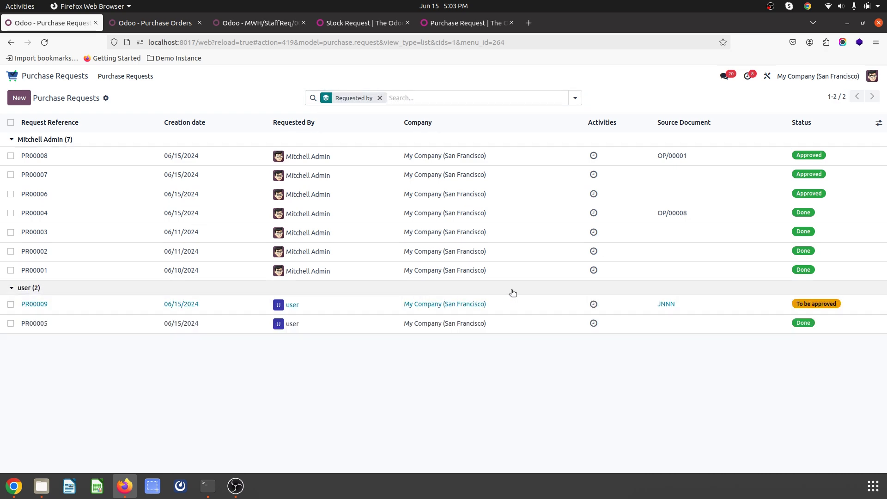
pyautogui.click(372, 306)
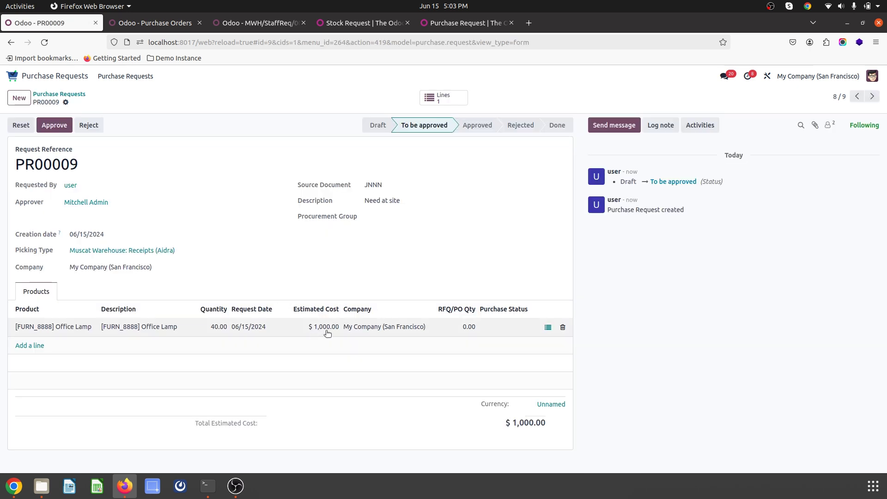
# Step: Approve PR00009, create an RFQ from it with supplier Wood Corner, and open that RFQ
pyautogui.click(62, 127)
pyautogui.click(62, 125)
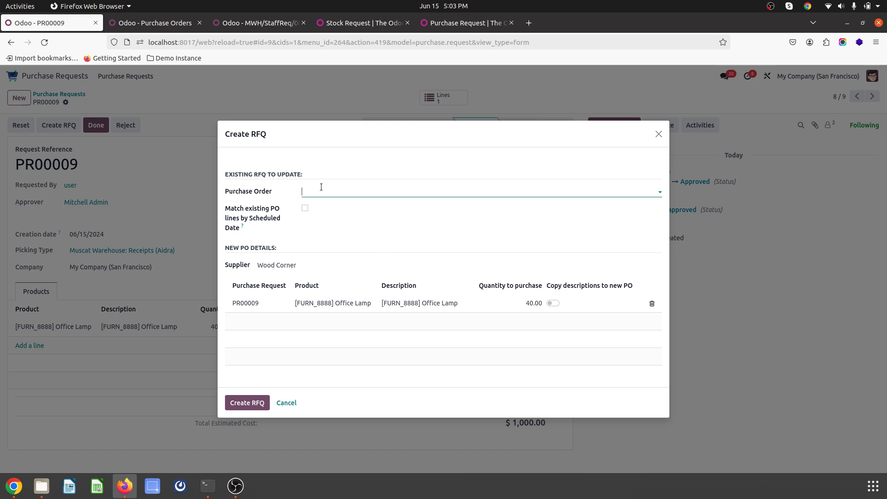
pyautogui.click(249, 408)
pyautogui.click(86, 144)
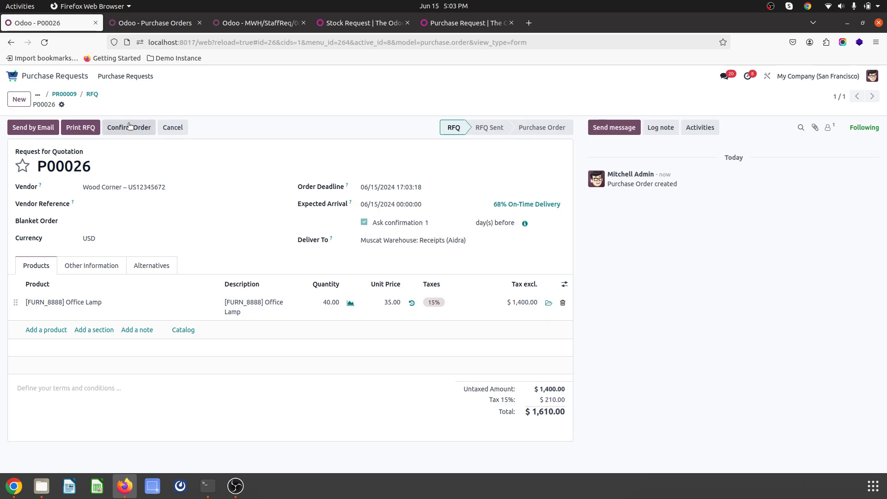
# Step: Set the Office Lamp quantity on the RFQ to 80, save it, and confirm the order
pyautogui.click(328, 303)
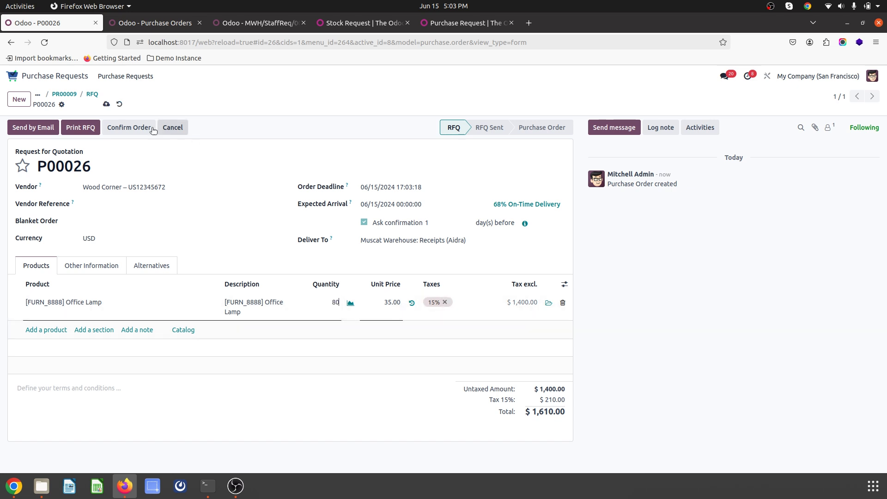
pyautogui.click(106, 103)
pyautogui.click(121, 129)
# Step: Open the order's receipt, validate it after checking its stock requests, and return to purchase request PR00009
pyautogui.click(443, 98)
pyautogui.click(478, 98)
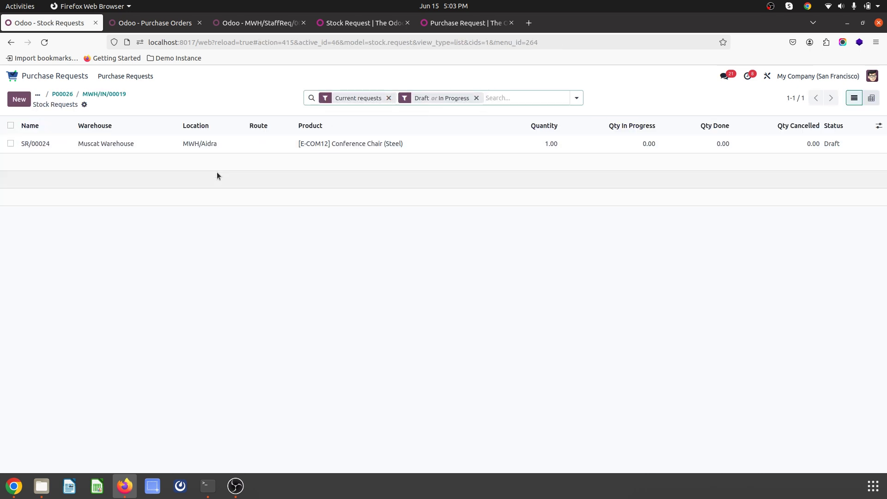
pyautogui.click(102, 94)
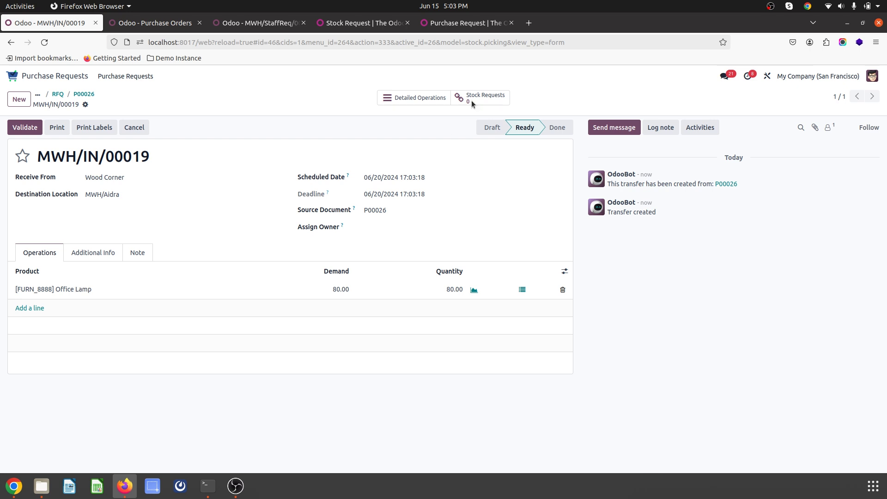
pyautogui.click(27, 134)
pyautogui.click(84, 95)
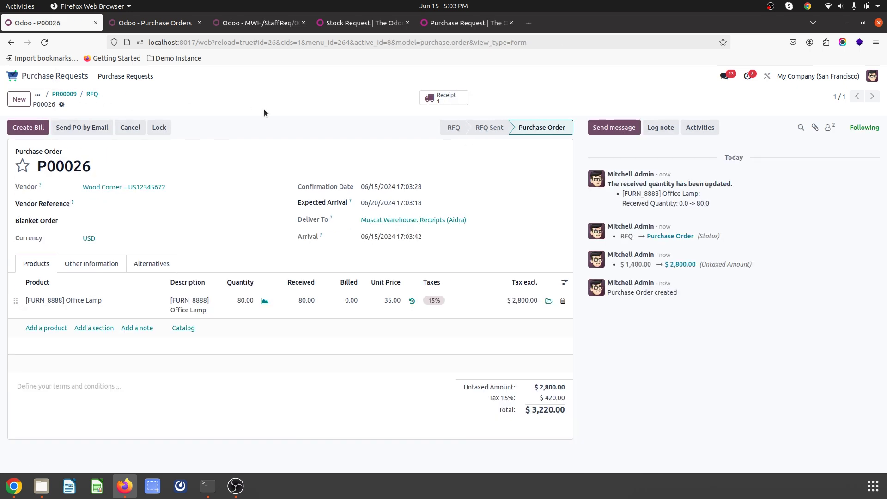
pyautogui.click(89, 94)
pyautogui.click(92, 93)
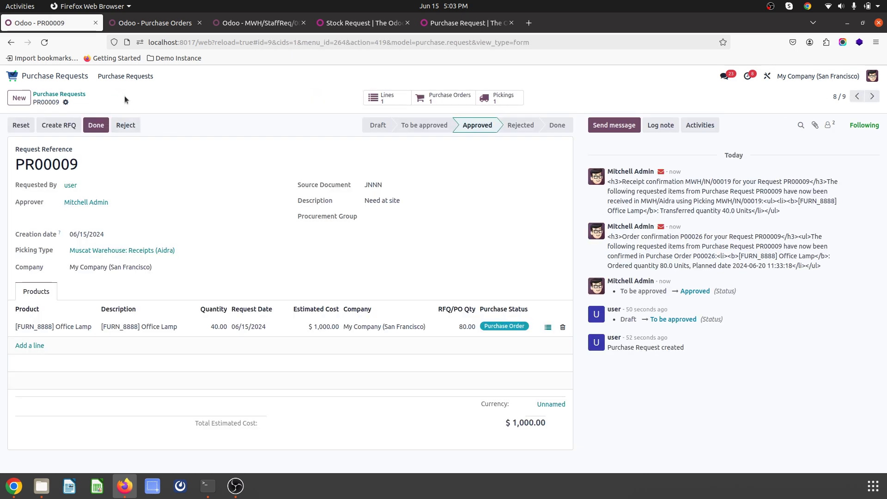
# Step: Review the purchase order and receipt linked to PR00009, and mark the purchase request as Done
pyautogui.click(442, 99)
pyautogui.click(457, 102)
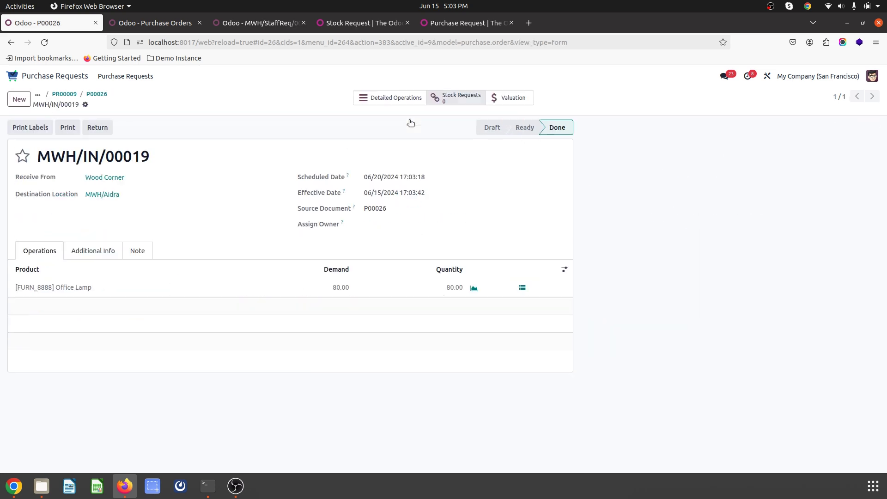
pyautogui.click(96, 93)
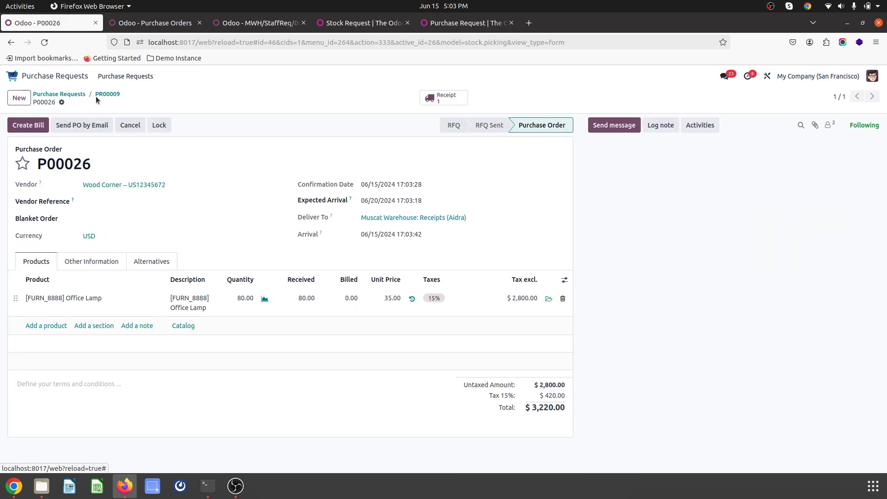
pyautogui.click(99, 94)
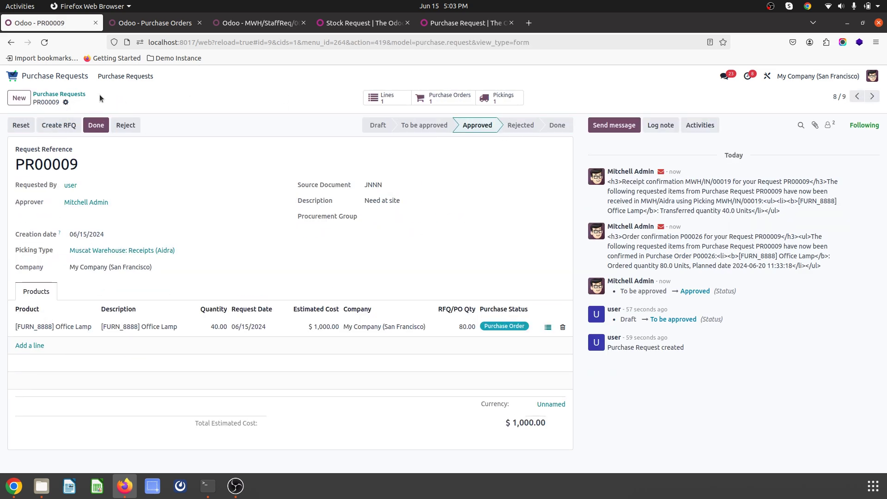
pyautogui.click(92, 127)
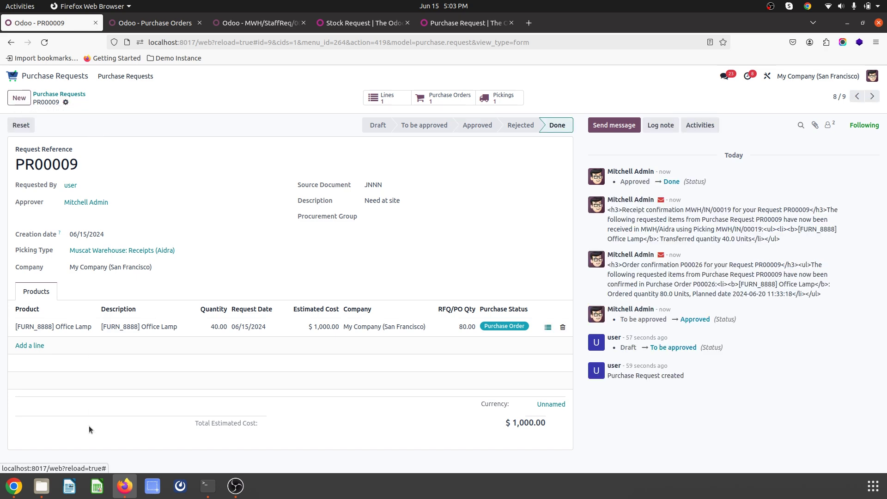
# Step: Switch back to the staff user's session in Chrome and reopen PR00009 from the list to check its status
pyautogui.click(14, 486)
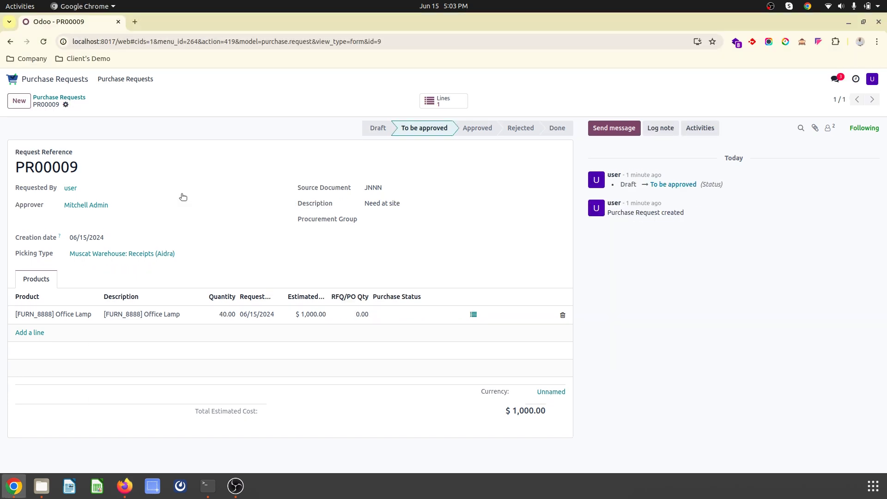
pyautogui.click(65, 97)
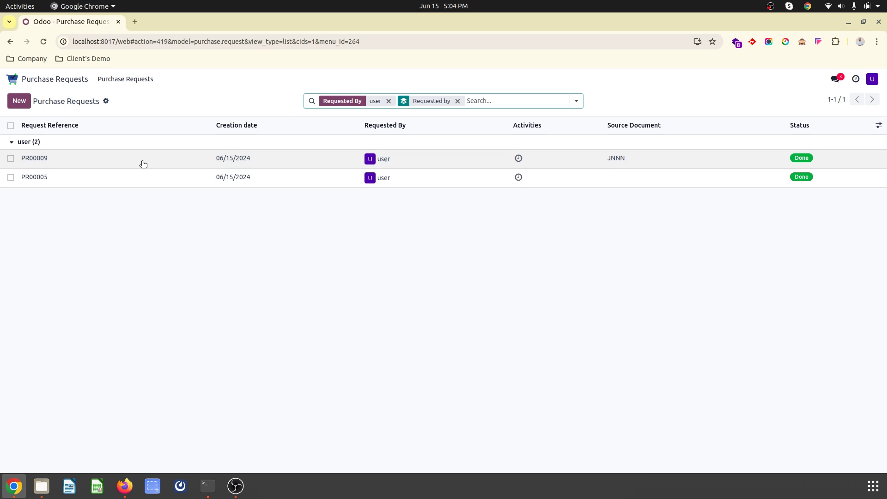
pyautogui.click(310, 167)
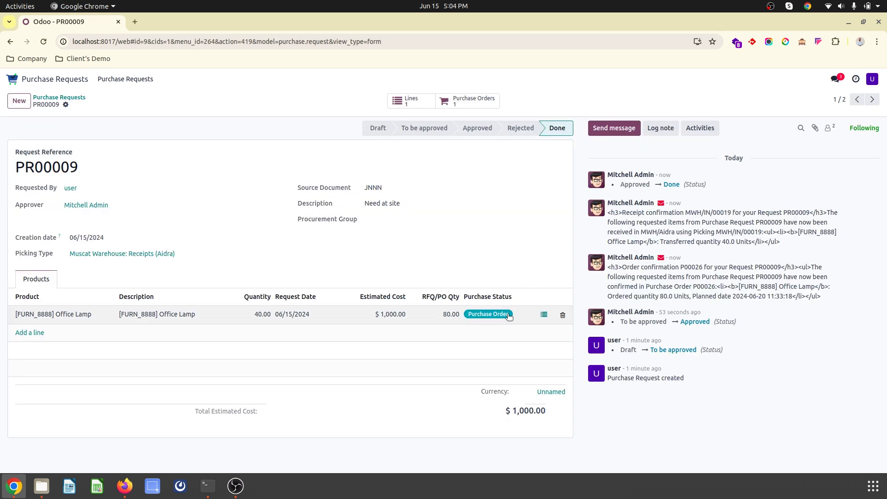
# Step: Review the Office Lamp line of PR00009, including its tracked quantities, allocations and purchase order lines, and return to the purchase requests list
pyautogui.click(405, 101)
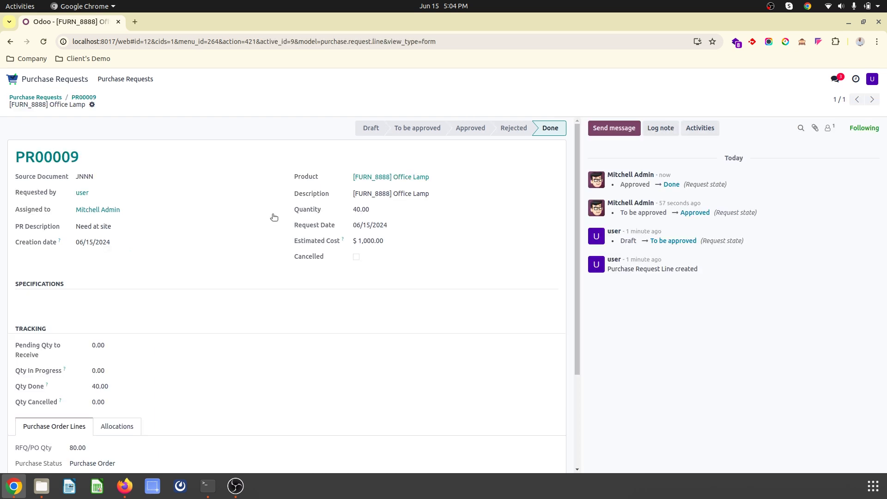
pyautogui.scroll(-5, 190, 359)
pyautogui.click(121, 297)
pyautogui.scroll(4, 84, 301)
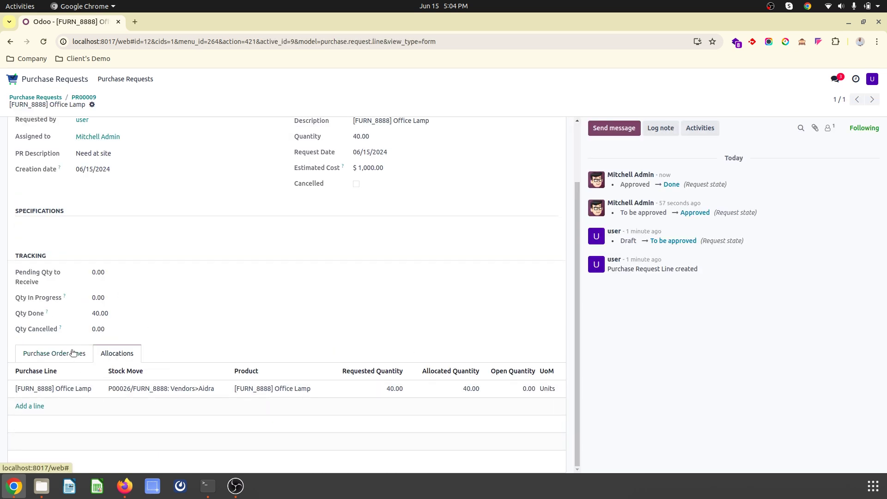
pyautogui.click(72, 353)
pyautogui.click(69, 80)
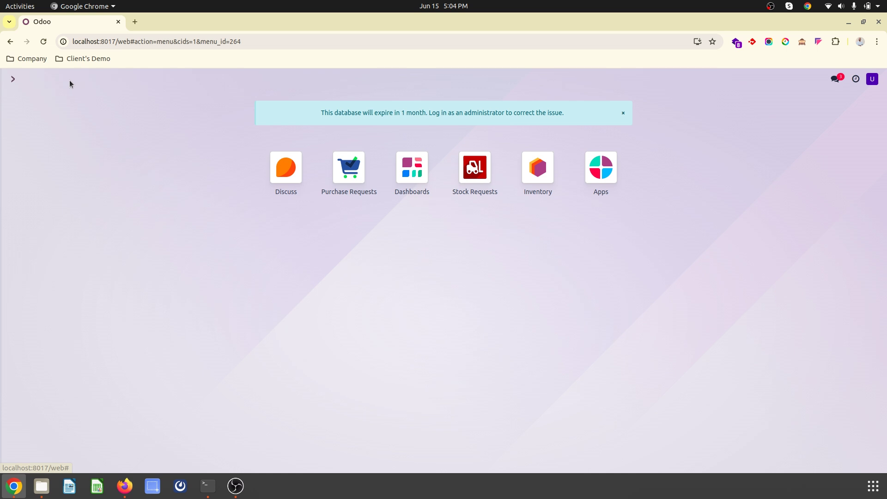
pyautogui.click(345, 172)
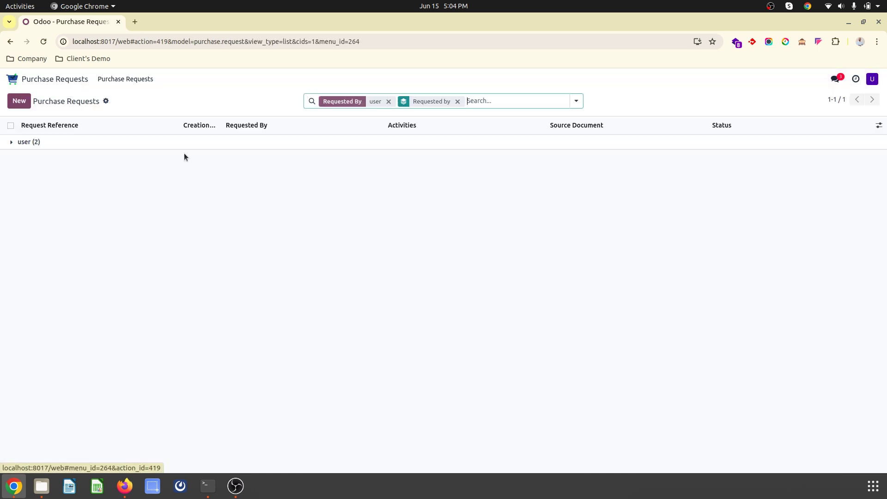
# Step: Go to the Inventory app's product catalogue and search the products for "office"
pyautogui.click(77, 80)
pyautogui.click(536, 180)
pyautogui.click(158, 79)
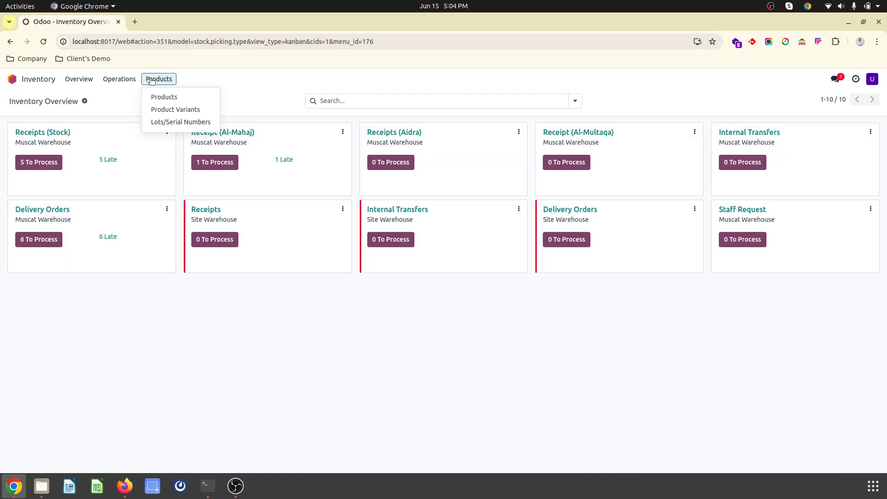
pyautogui.moveTo(126, 81)
pyautogui.moveTo(159, 80)
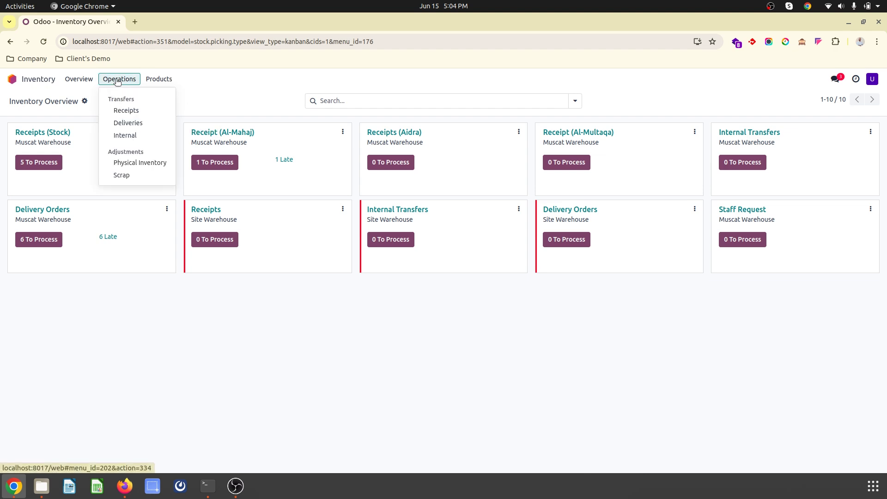
pyautogui.click(165, 97)
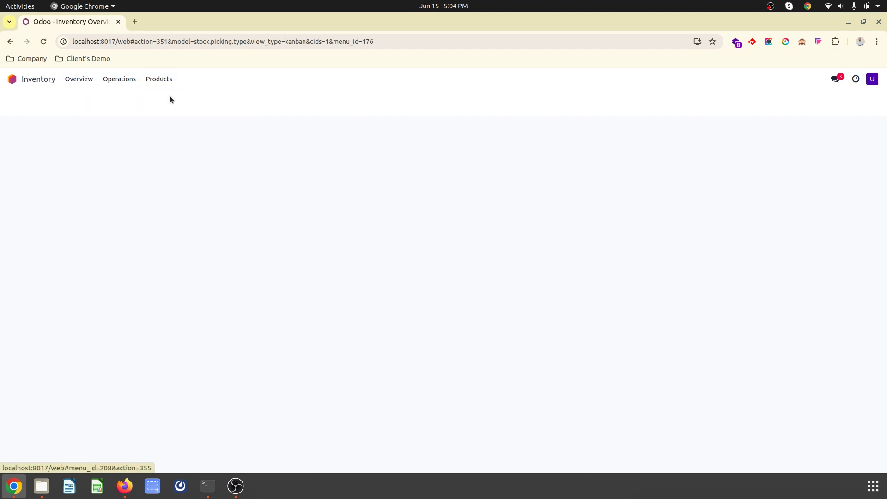
pyautogui.write('office')
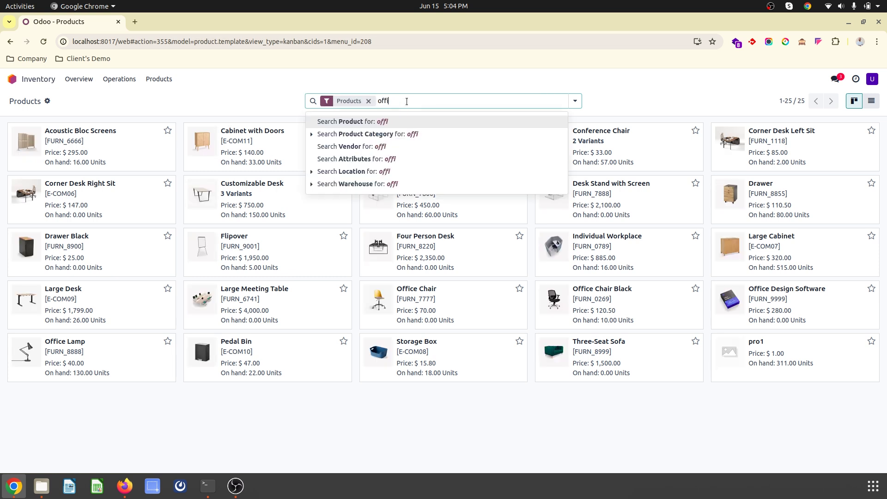
pyautogui.press('Return')
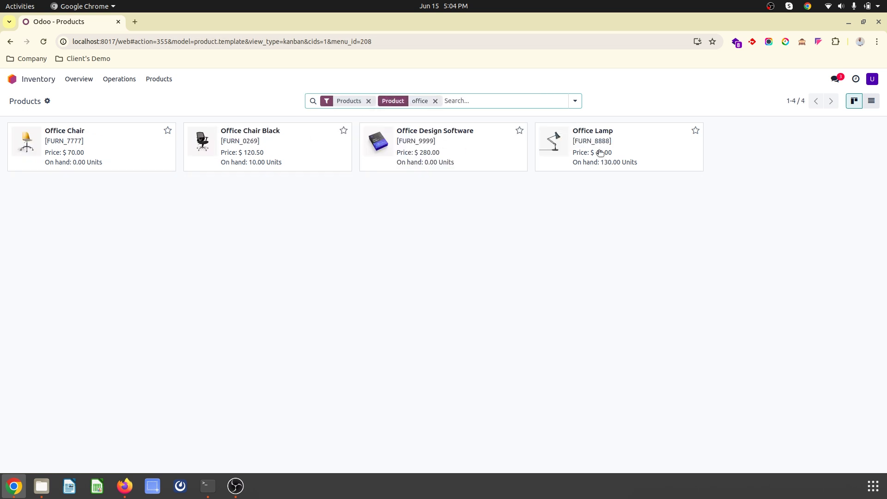
# Step: Open the Office Lamp product, check its on-hand quantity per location, and return to the app overview
pyautogui.click(600, 152)
pyautogui.click(357, 101)
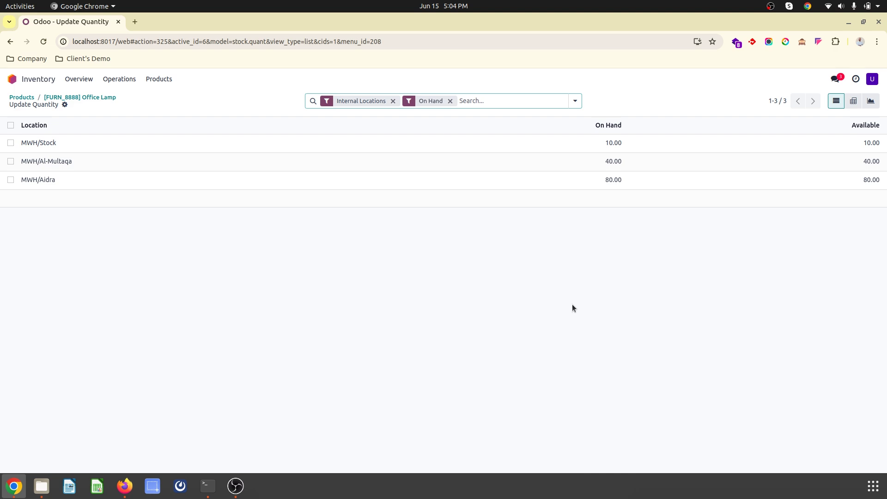
pyautogui.click(22, 97)
pyautogui.click(21, 79)
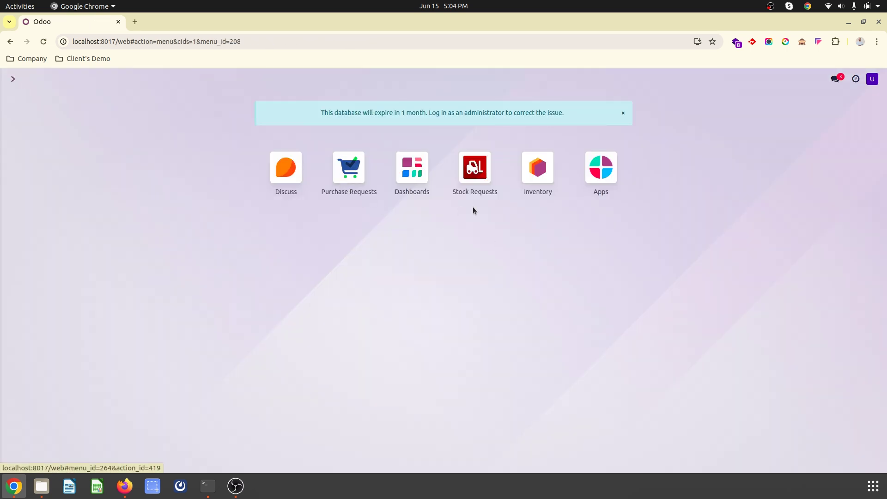
# Step: Switch to the administrator's session in Firefox and review the Receipt (Al-Mahaj) operation type in the Inventory configuration
pyautogui.click(125, 486)
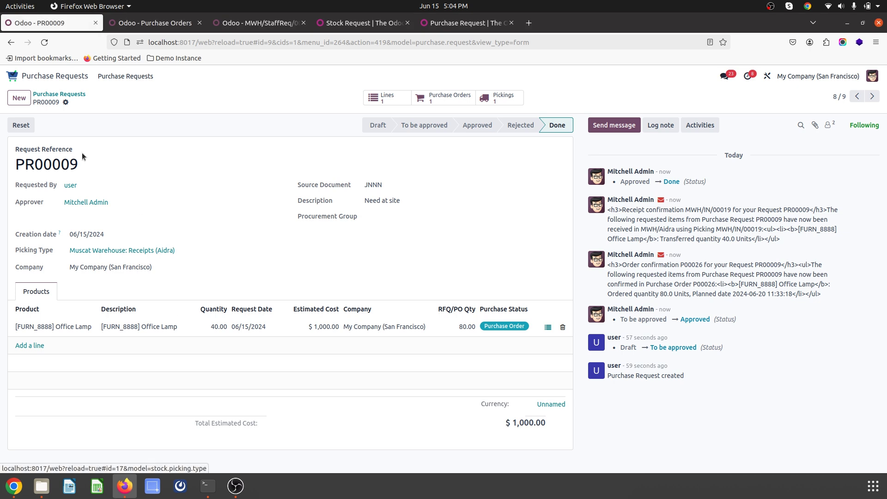
pyautogui.click(23, 81)
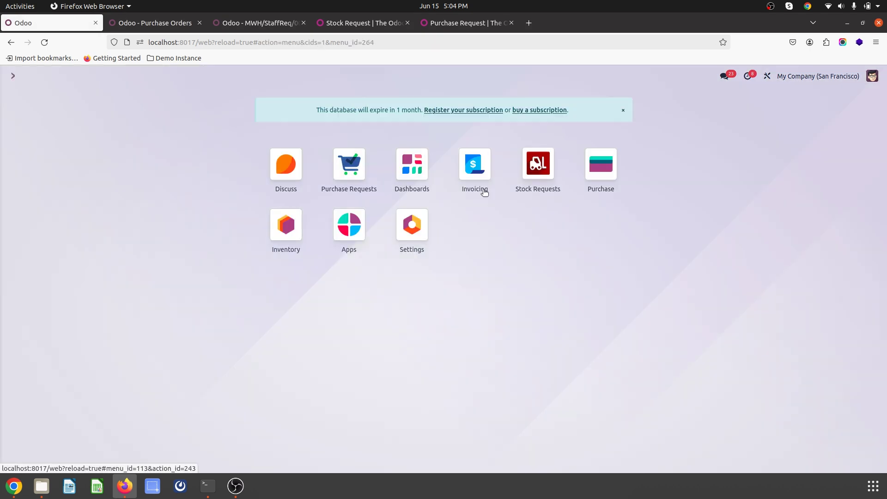
pyautogui.click(287, 225)
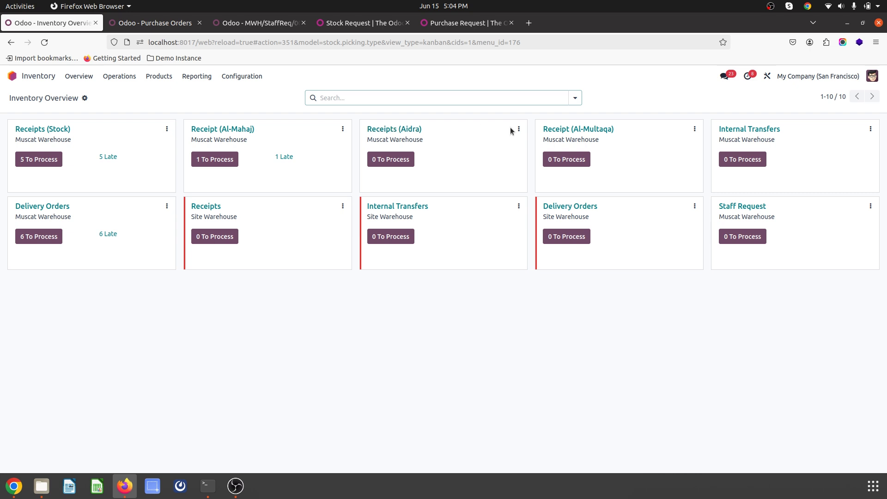
pyautogui.click(254, 79)
pyautogui.click(261, 171)
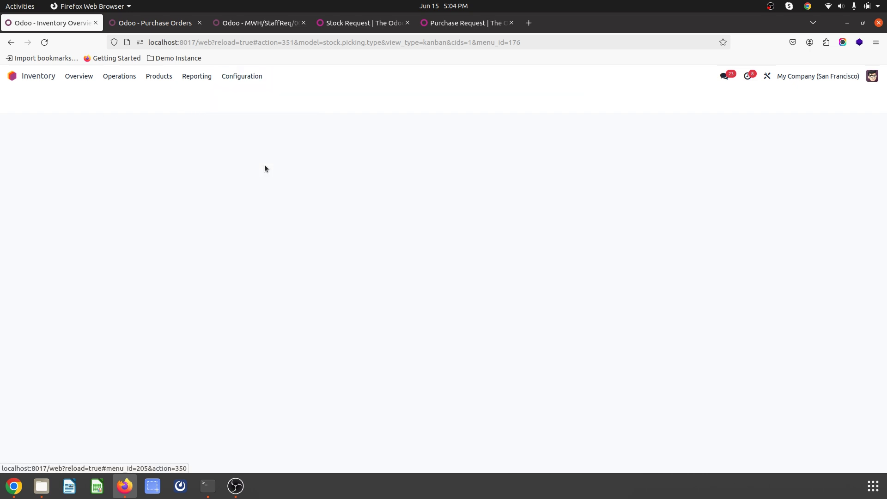
pyautogui.click(219, 162)
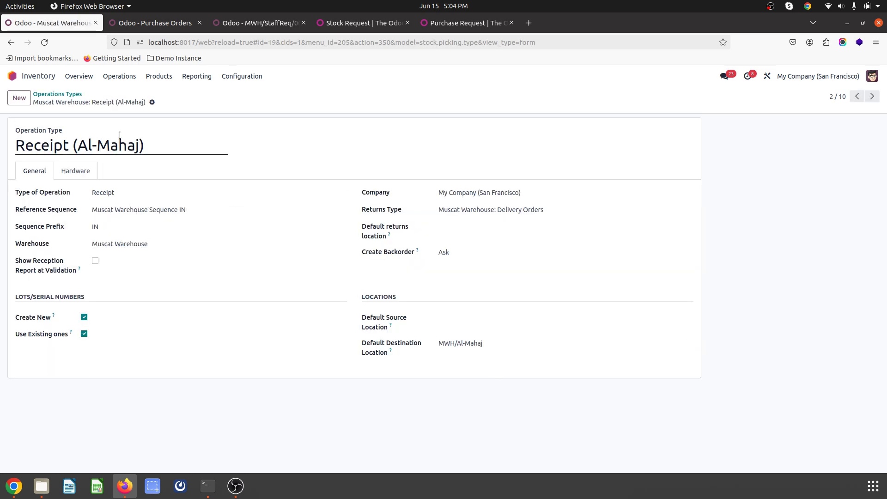
pyautogui.click(76, 95)
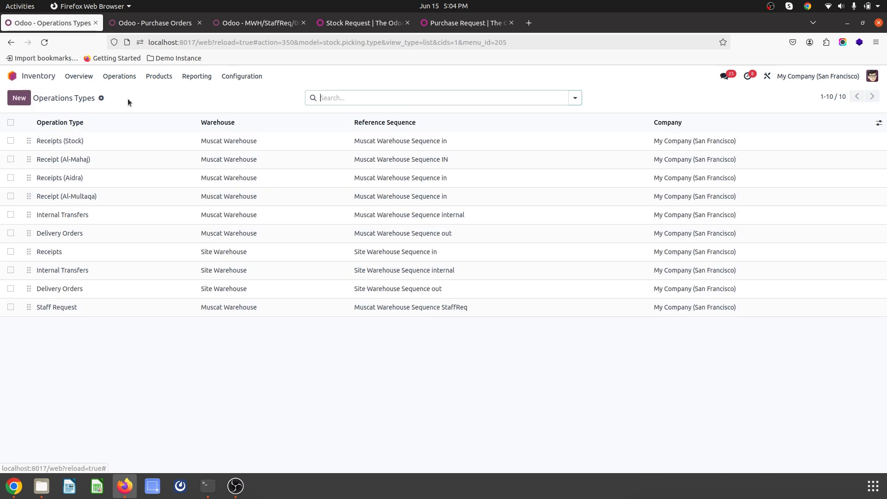
# Step: Open the Buy route in the warehouse configuration, examine its rules and destination locations, and return to the app overview
pyautogui.click(200, 78)
pyautogui.click(242, 76)
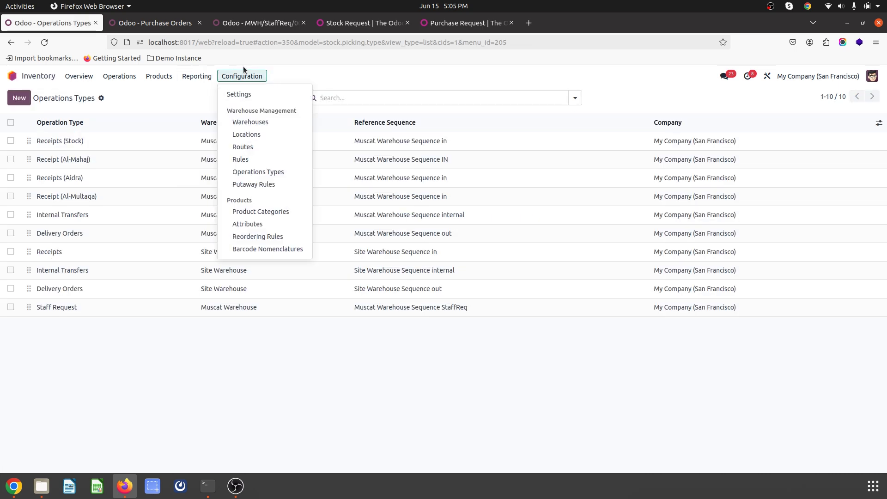
pyautogui.click(243, 147)
pyautogui.click(97, 176)
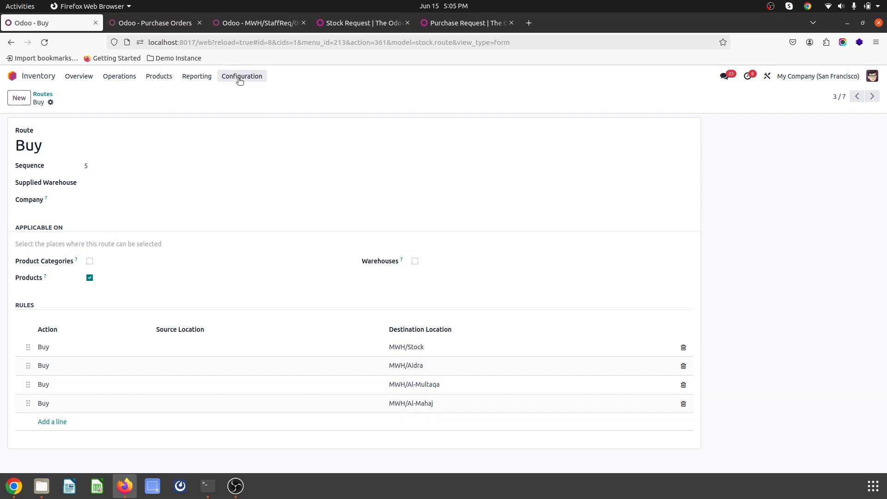
pyautogui.click(12, 77)
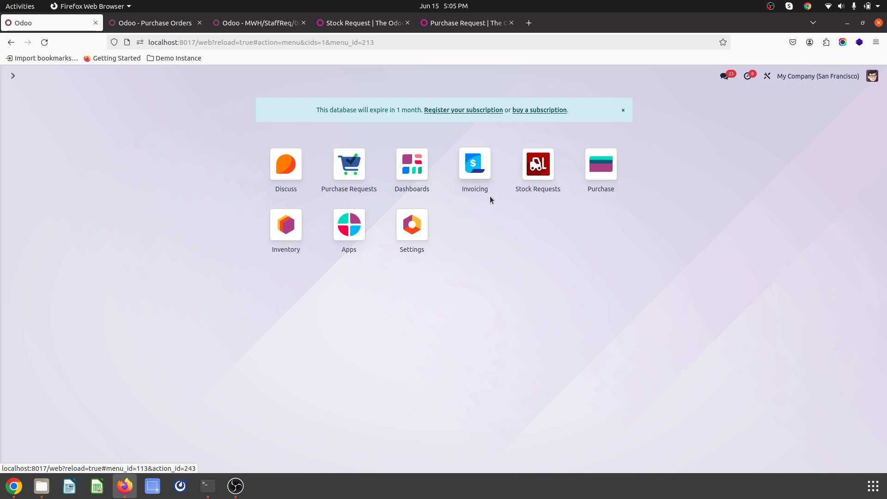
# Step: Open the pro1 product in Inventory and review its inventory routes and Purchase Request setting, returning to the app overview
pyautogui.click(286, 225)
pyautogui.click(196, 76)
pyautogui.click(162, 91)
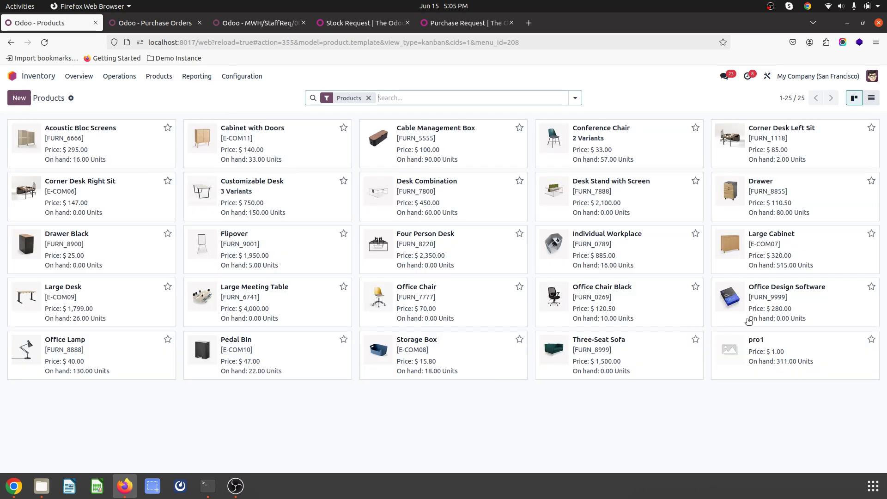
pyautogui.click(761, 341)
pyautogui.click(214, 207)
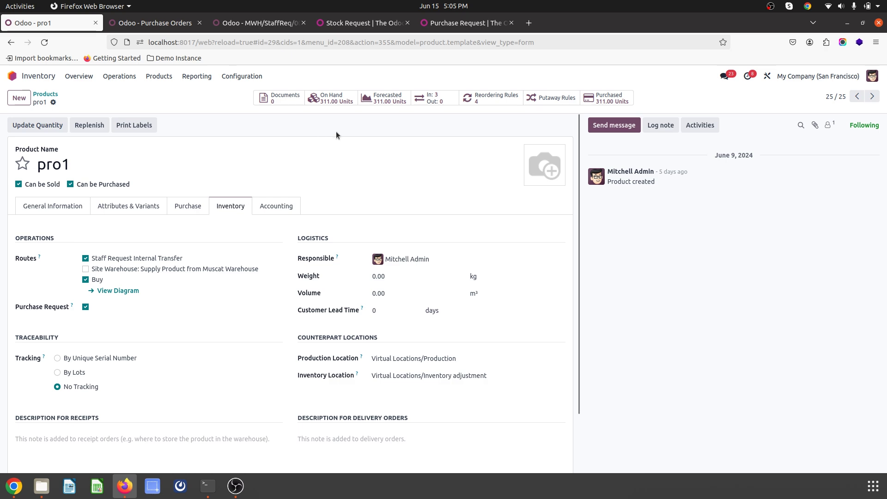
pyautogui.click(30, 81)
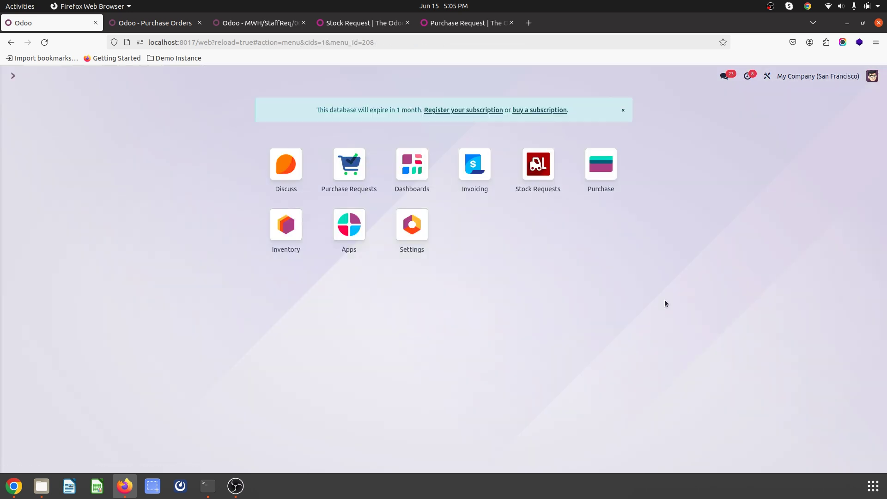
# Step: View the OCA shop pages of the Stock Request and Purchase Request modules from their headings, ending on Purchase Request
pyautogui.click(354, 23)
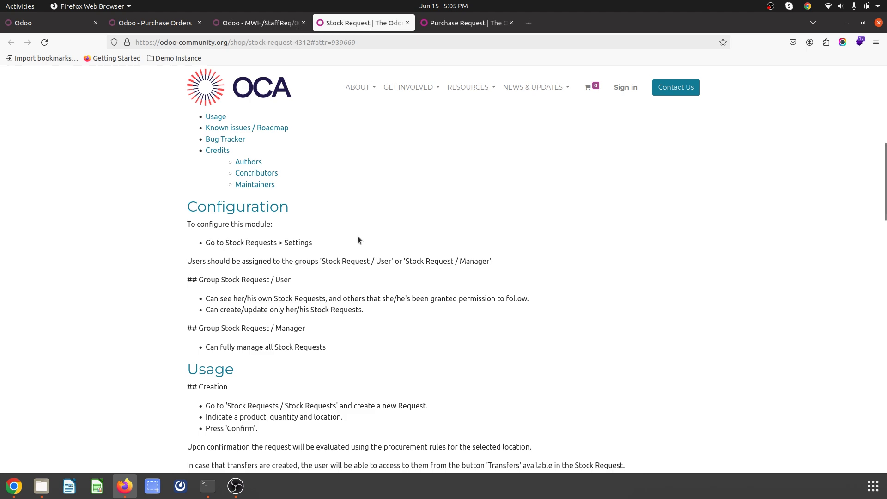
pyautogui.scroll(8, 358, 237)
pyautogui.click(448, 19)
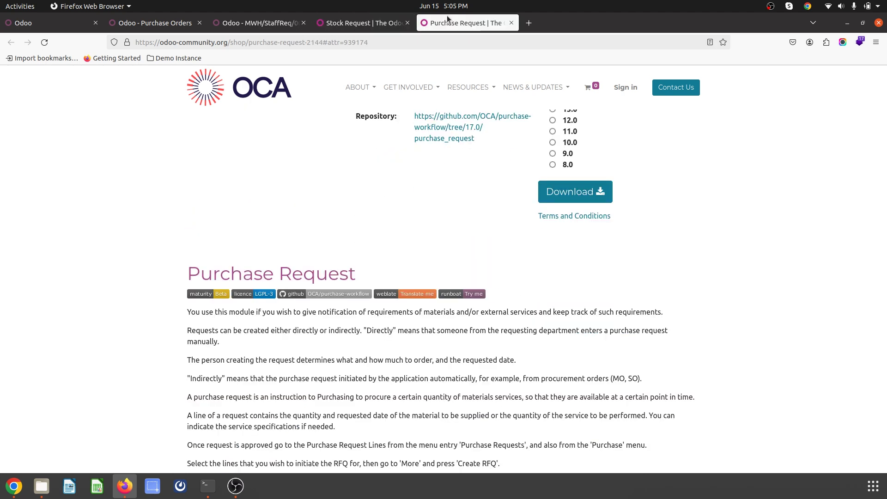
pyautogui.scroll(5, 436, 144)
pyautogui.click(369, 23)
pyautogui.click(442, 26)
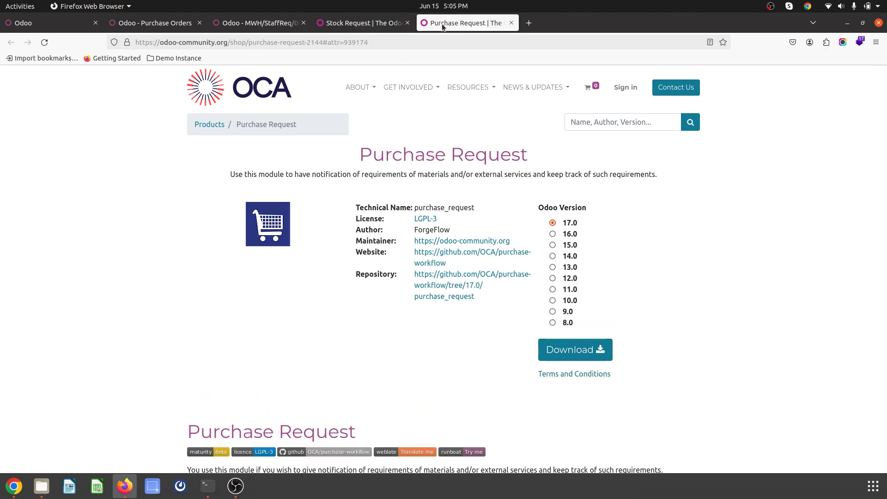
pyautogui.click(365, 23)
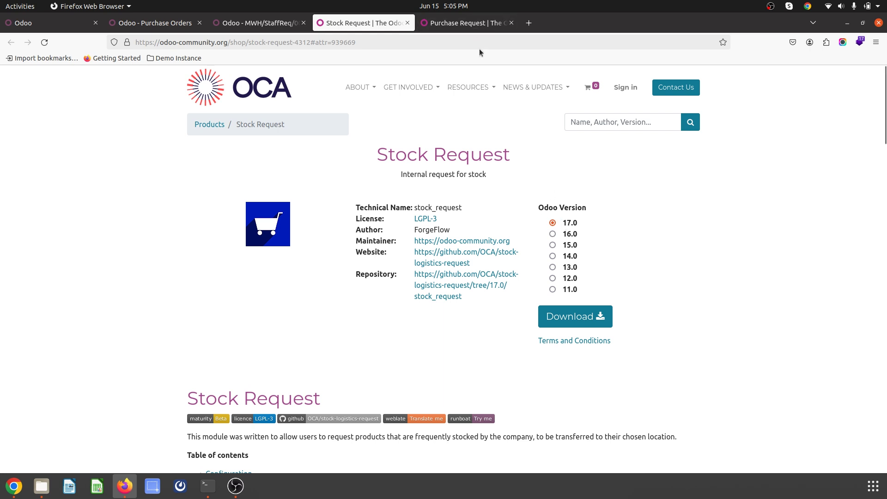
pyautogui.click(466, 24)
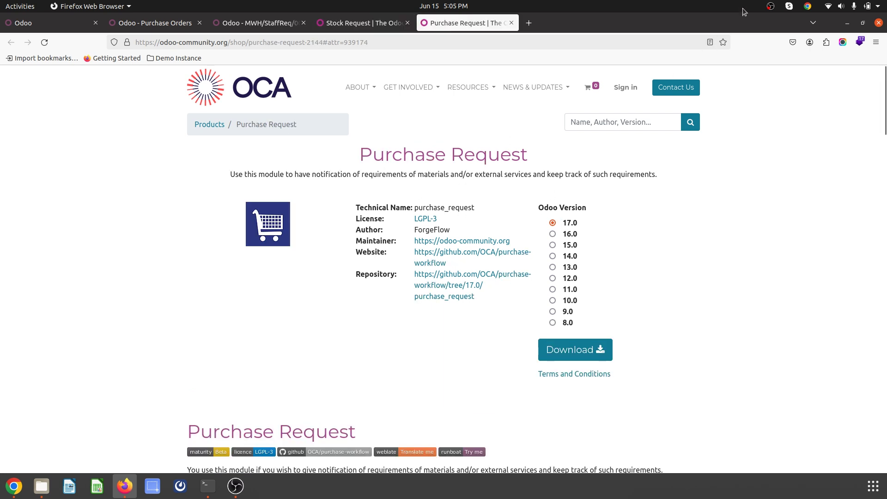